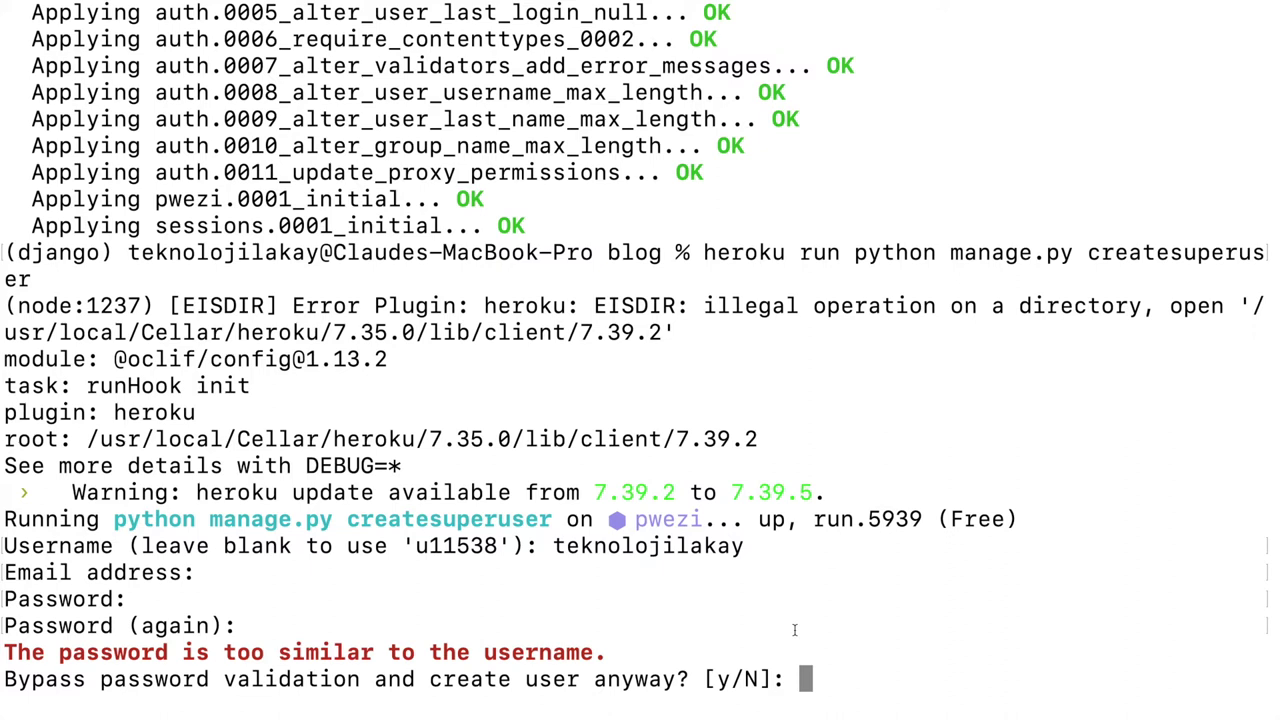
# Step: Answer y at the weak-password bypass prompt to create the admin superuser on Heroku
pyautogui.moveTo(554, 545); pyautogui.dragTo(743, 541)
pyautogui.click(743, 541)
pyautogui.write('y')
pyautogui.press('Return')
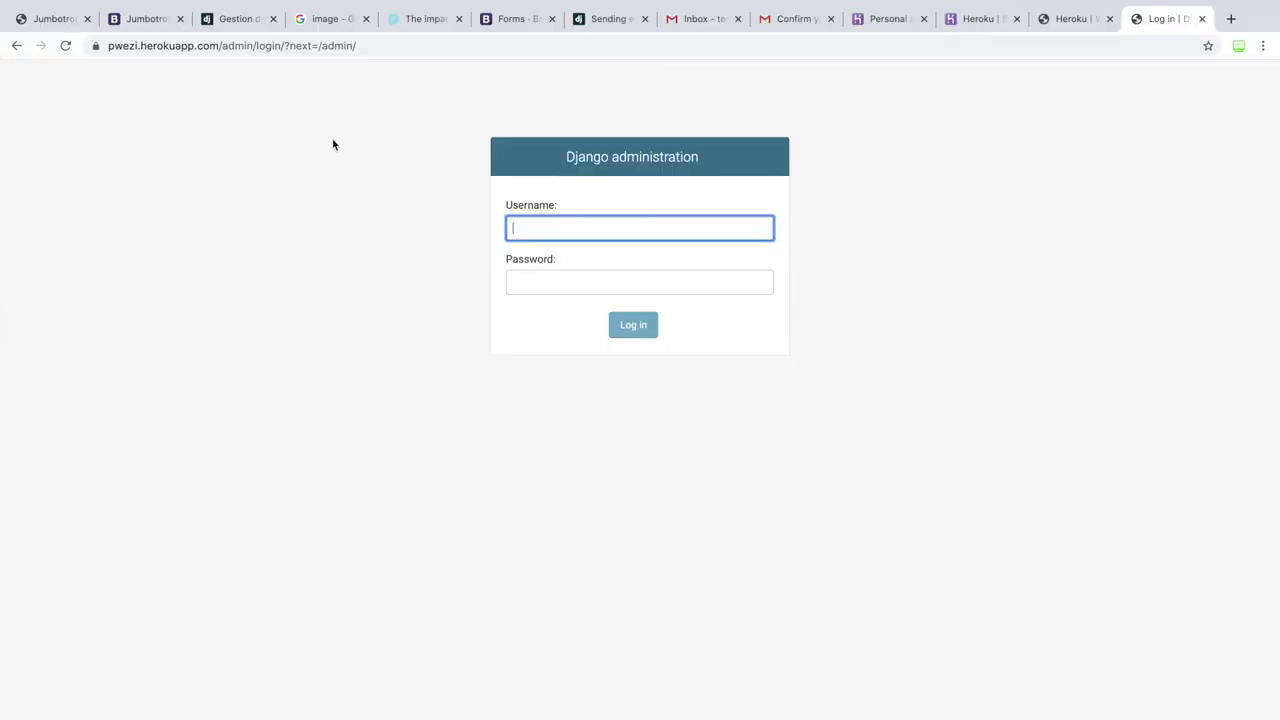
# Step: Log into the pwezi Django admin with the saved username and retyped password, declining password saving
pyautogui.click(66, 45)
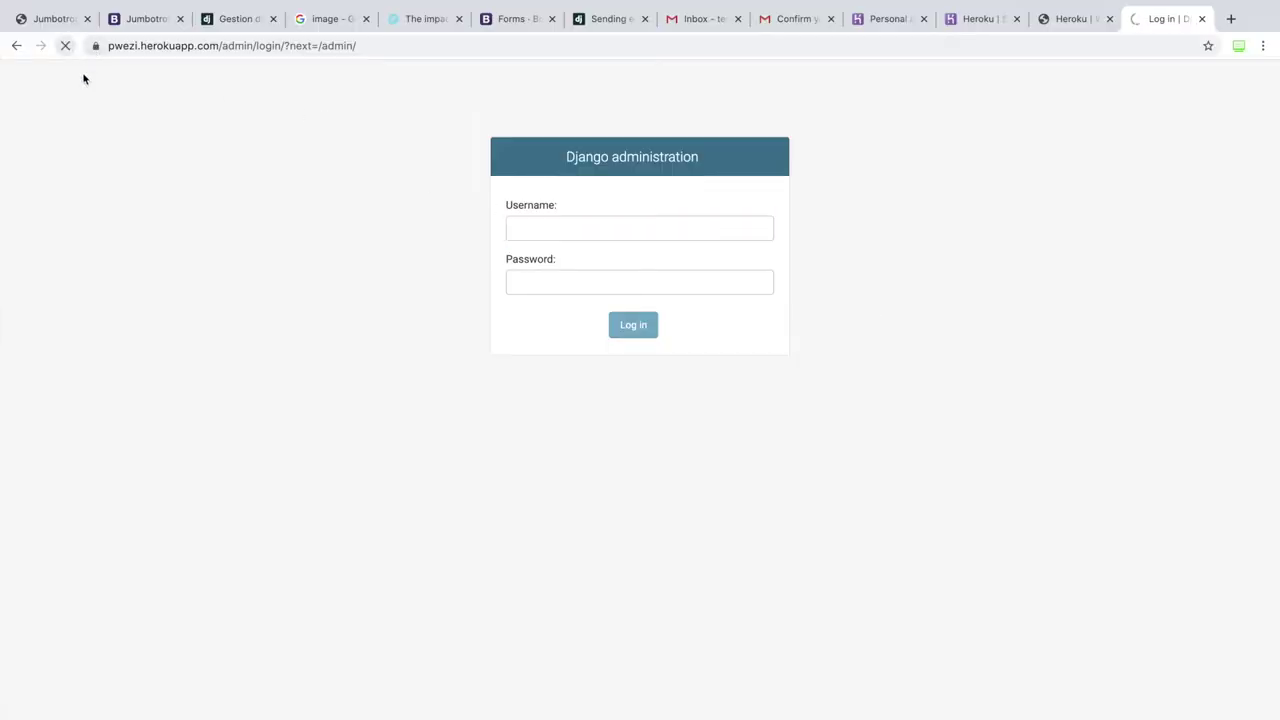
pyautogui.click(606, 222)
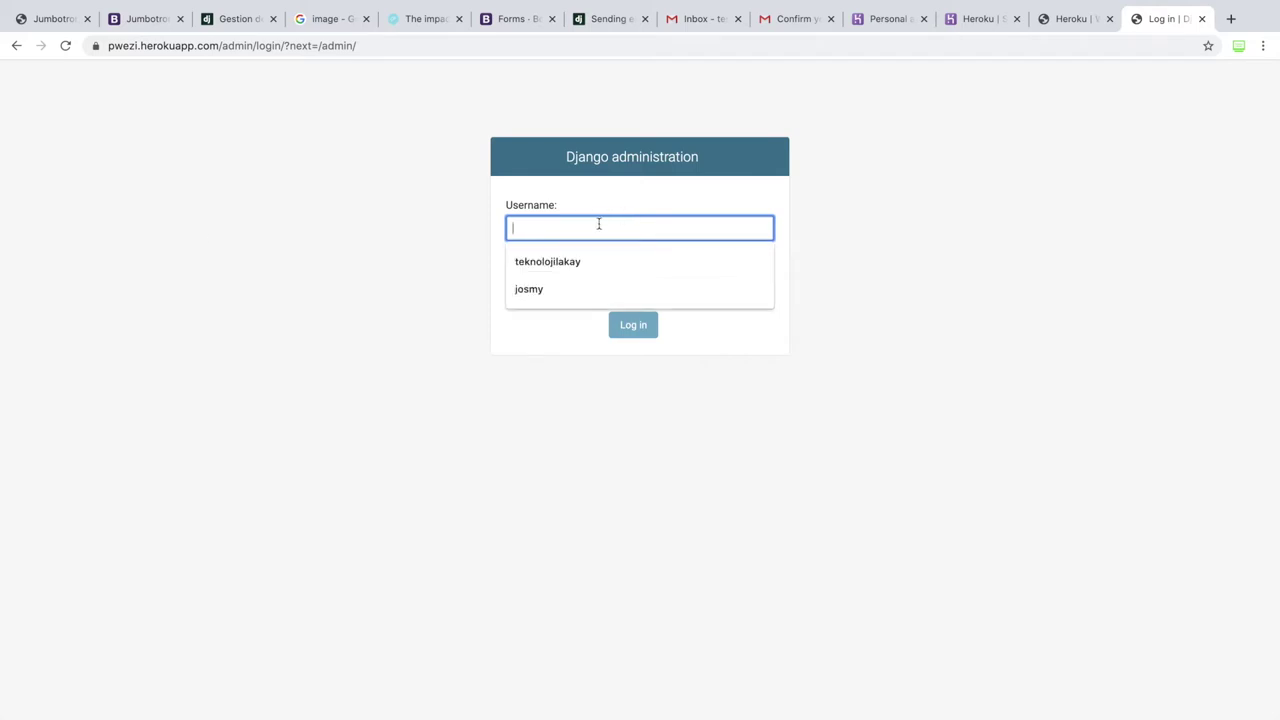
pyautogui.click(585, 262)
pyautogui.click(580, 291)
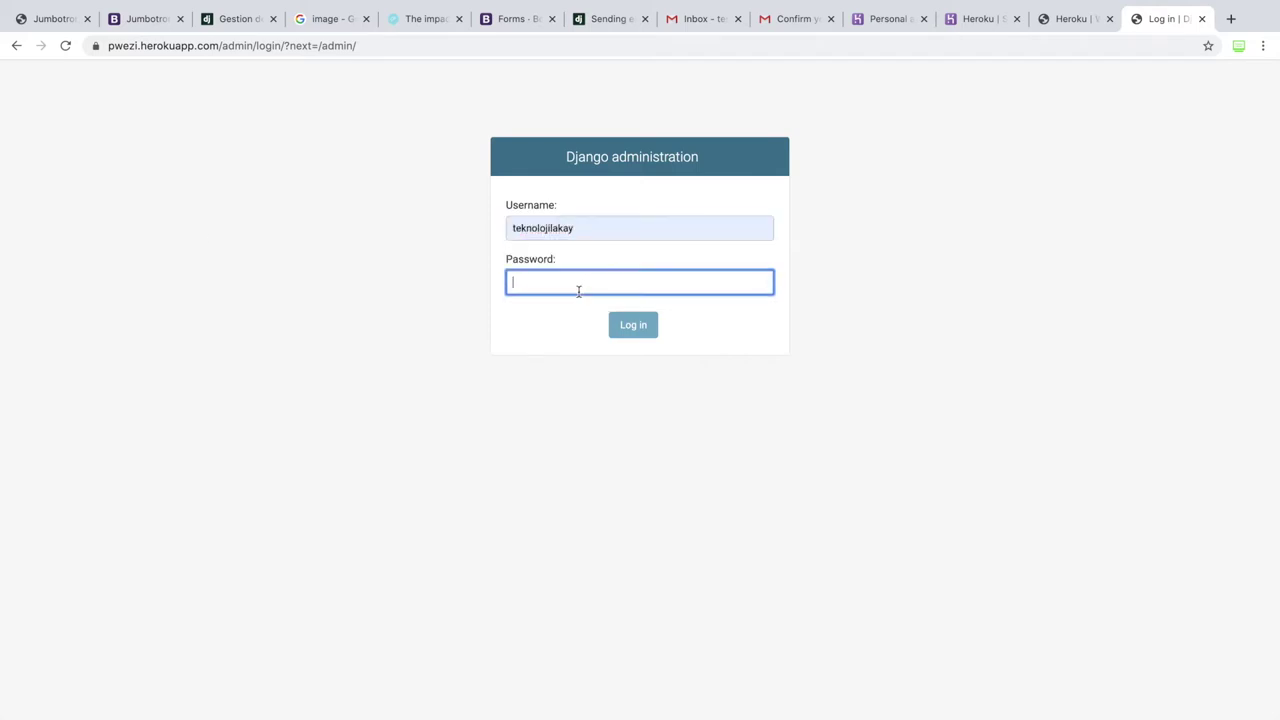
pyautogui.write('•••••')
pyautogui.hotkey('ctrl', 'a')
pyautogui.press('BackSpace')
pyautogui.write('•••••••••')
pyautogui.click(640, 332)
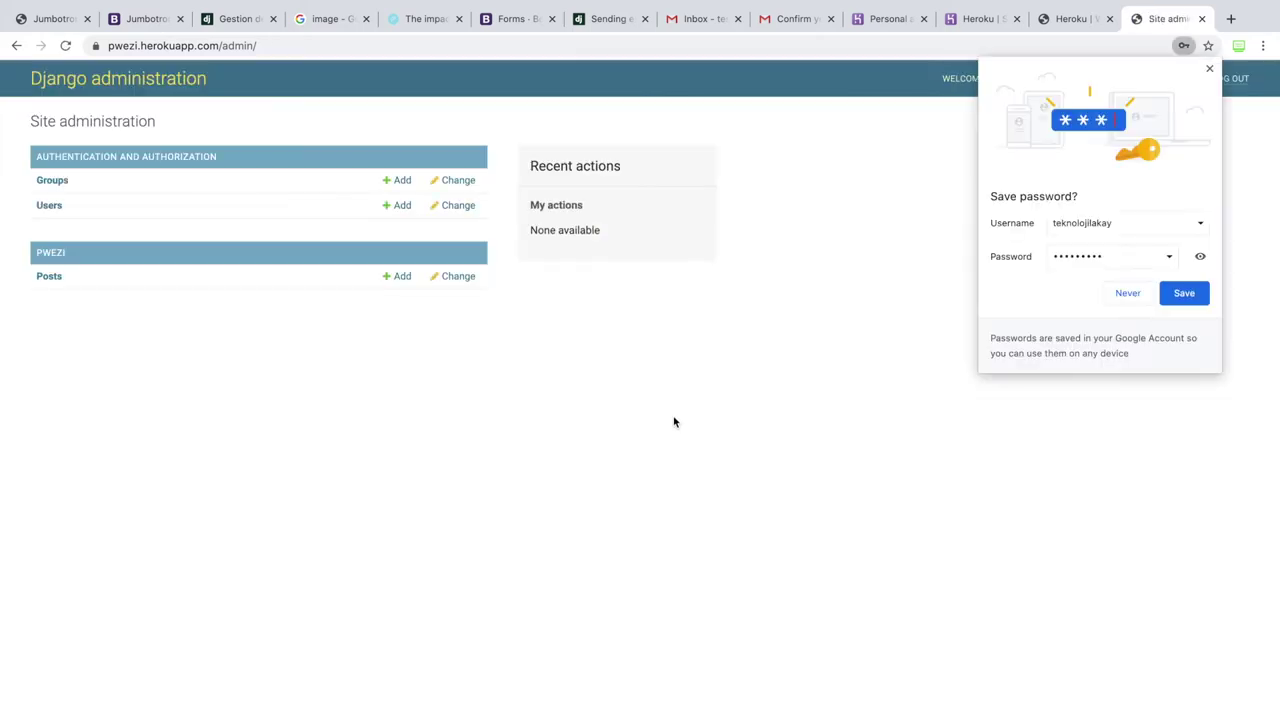
pyautogui.click(1208, 70)
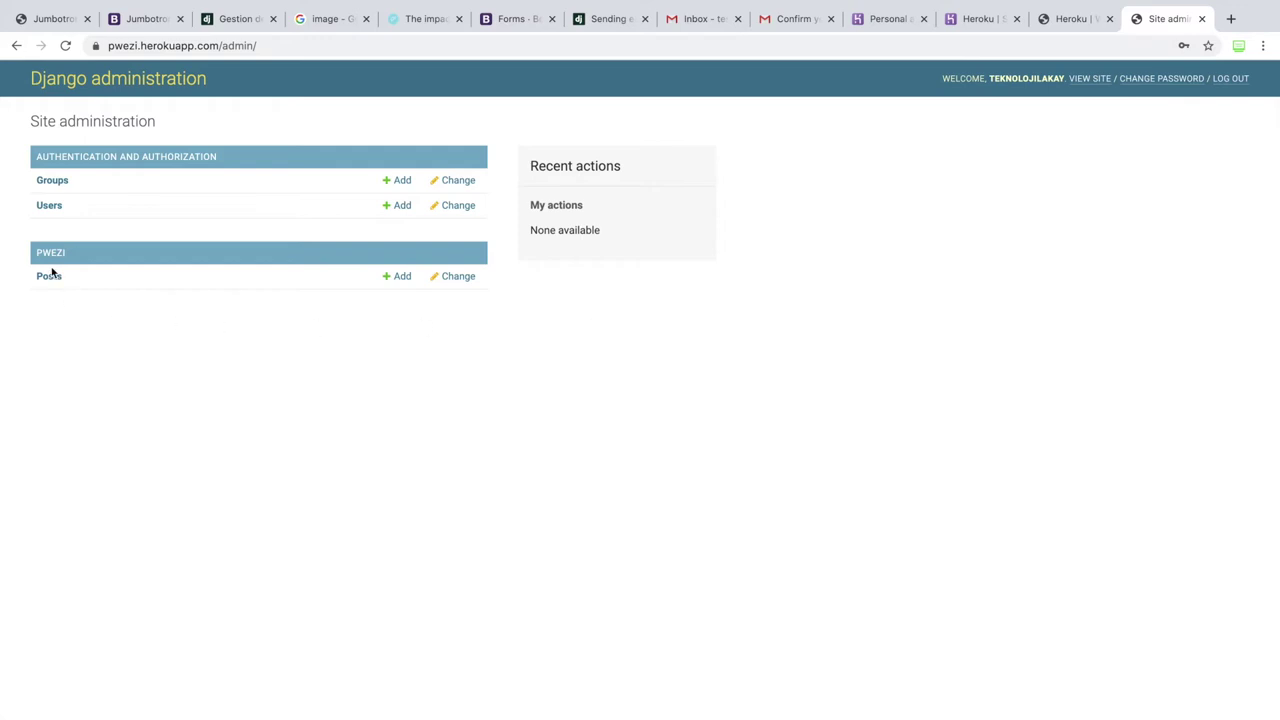
# Step: Start a new post titled 'pwezi lakay' with slug 'pwezi-lakay' and attach the image pwe.jpg
pyautogui.click(394, 280)
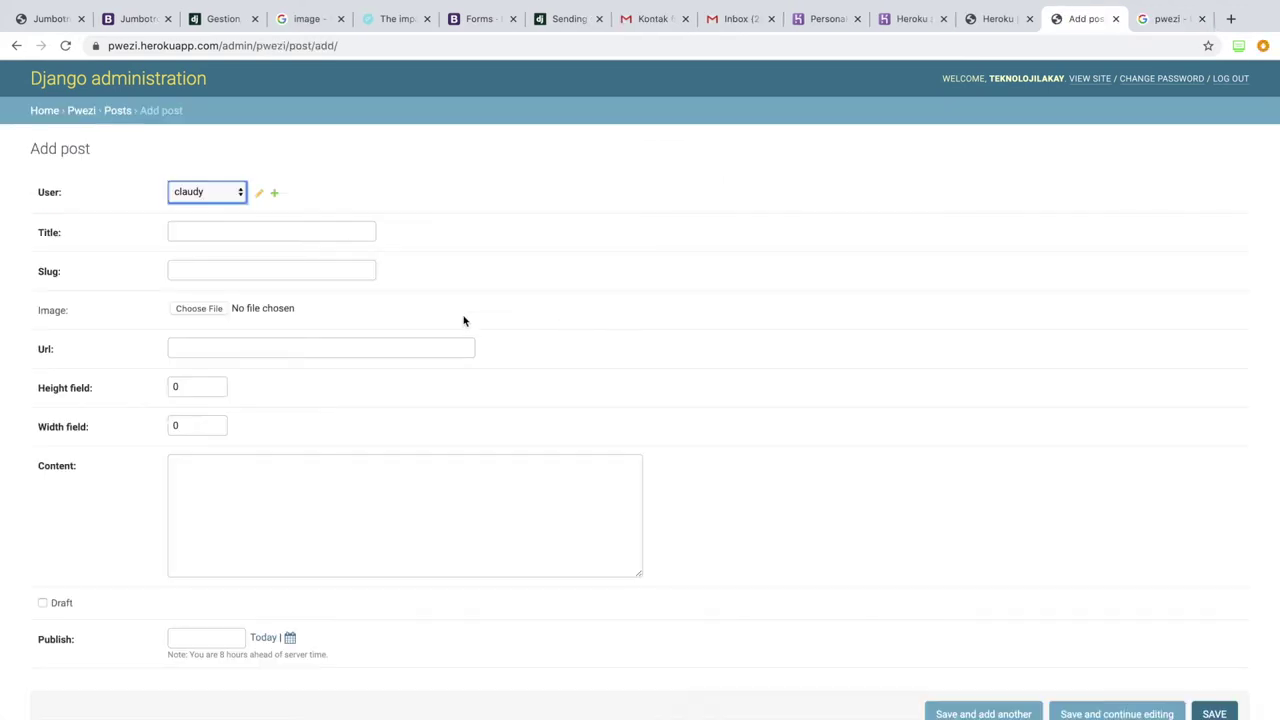
pyautogui.click(312, 232)
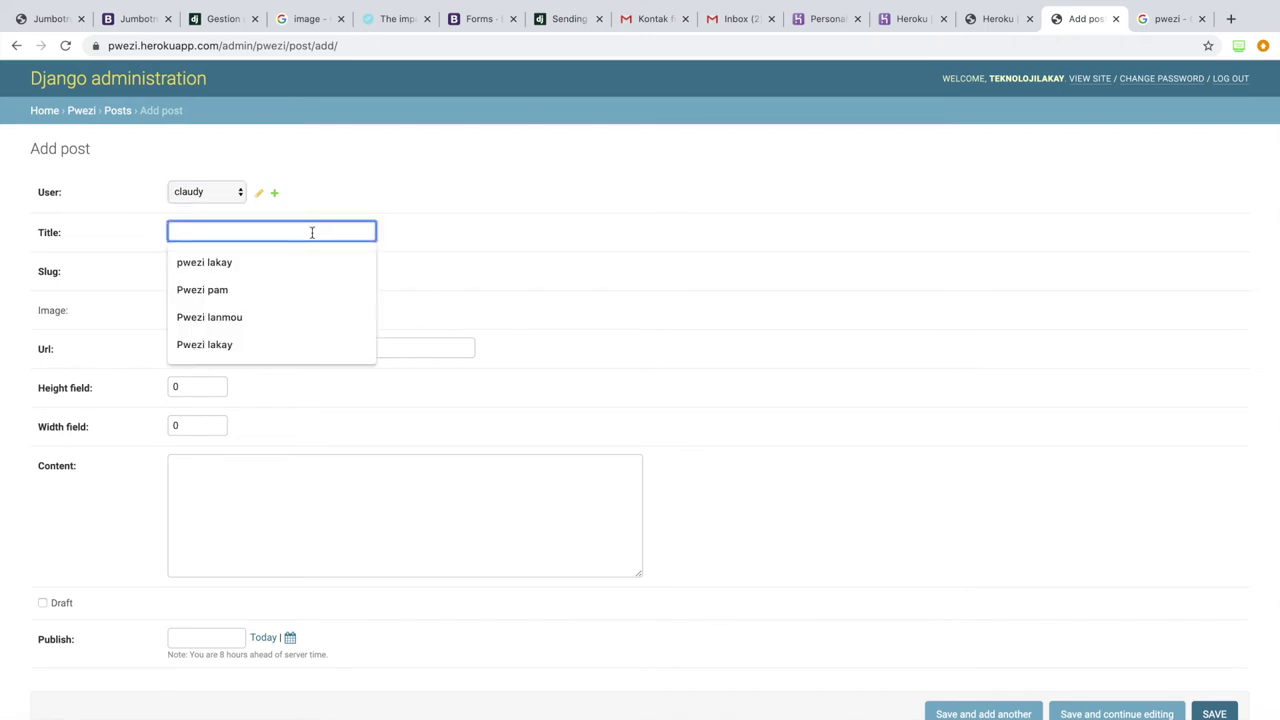
pyautogui.click(263, 258)
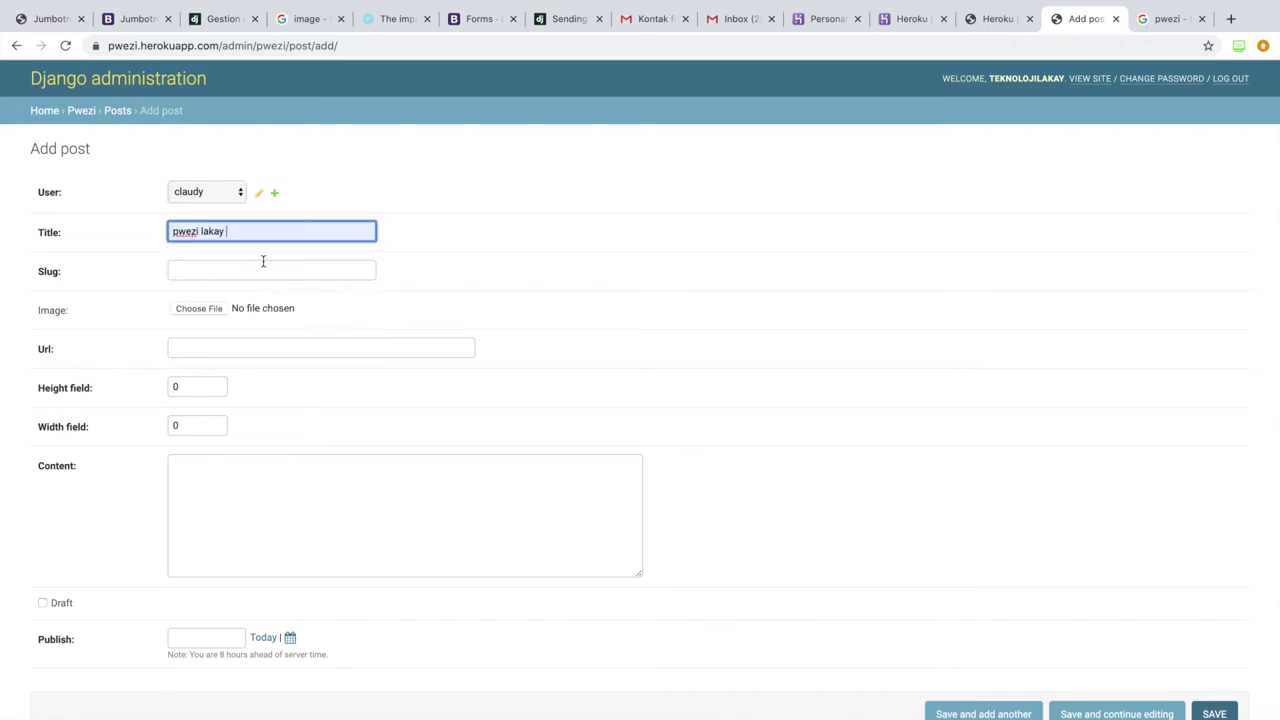
pyautogui.click(209, 271)
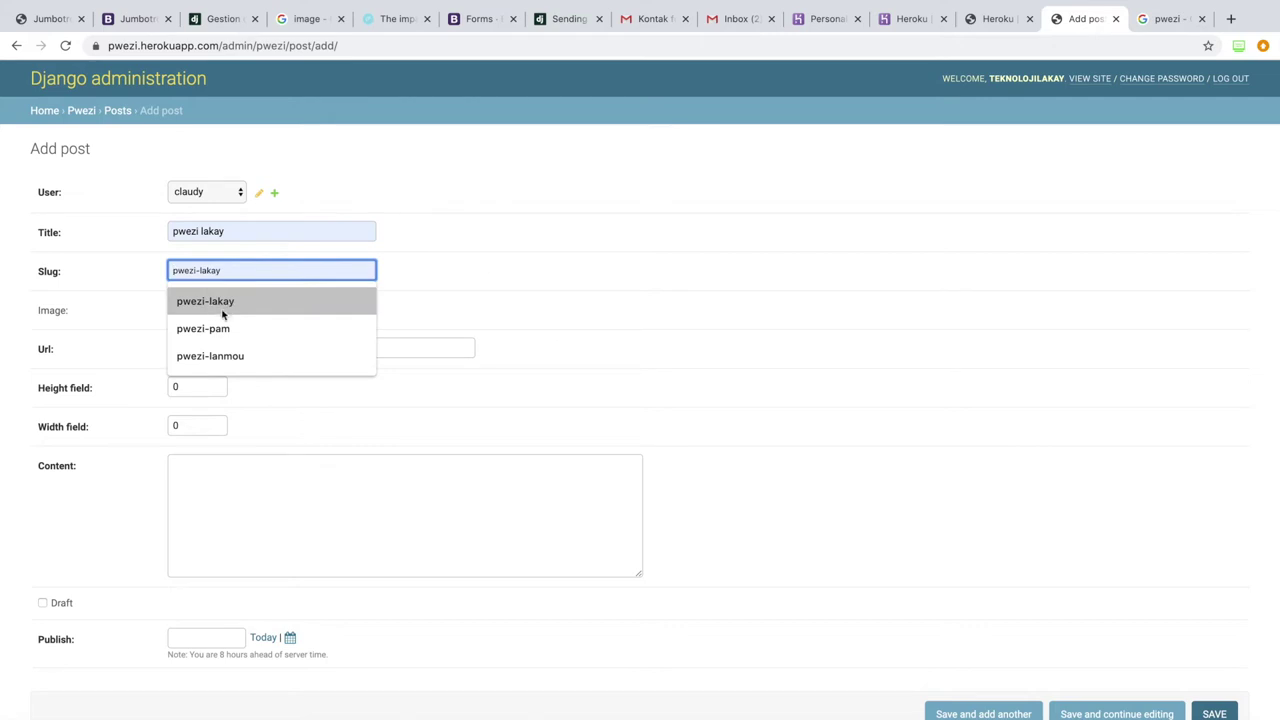
pyautogui.click(222, 302)
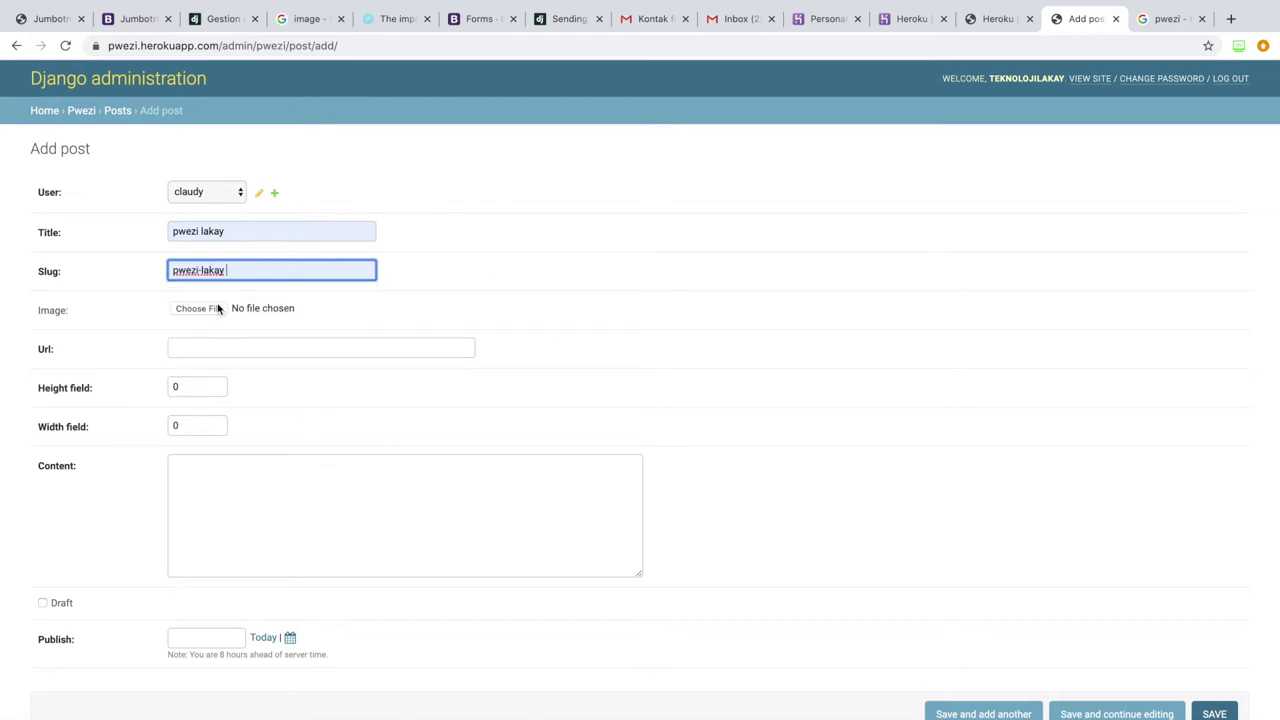
pyautogui.click(205, 308)
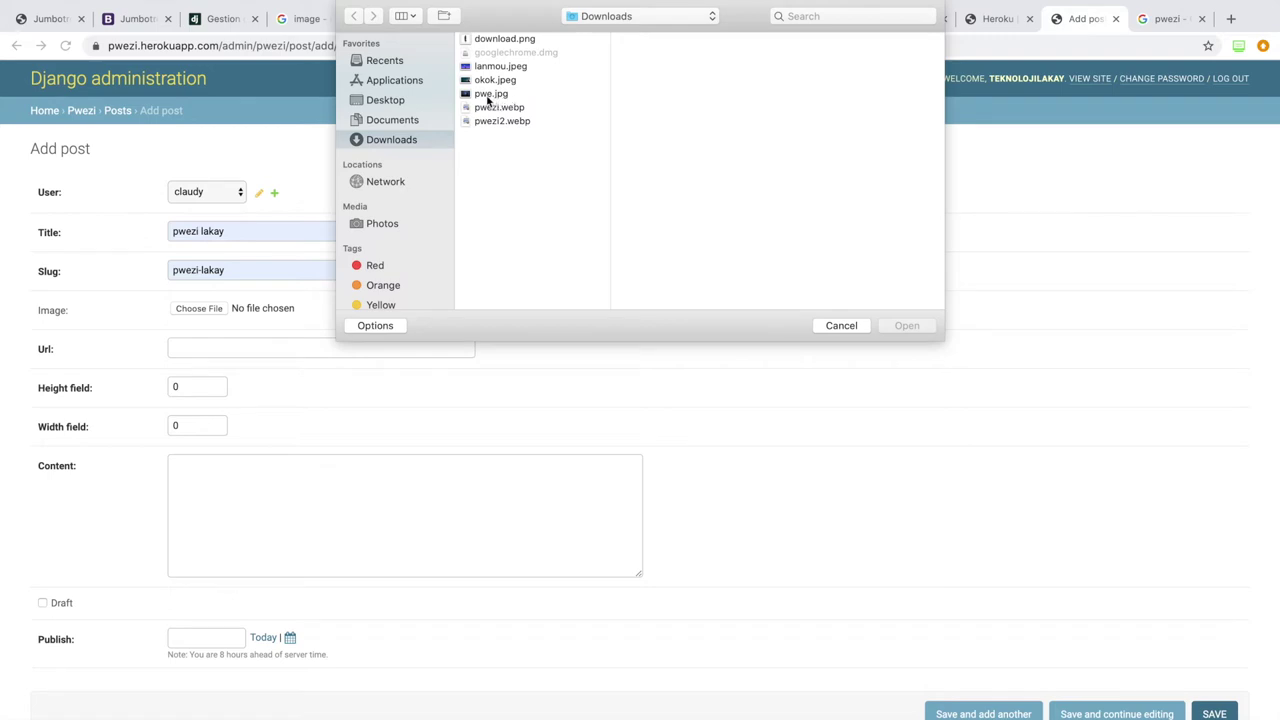
pyautogui.click(489, 96)
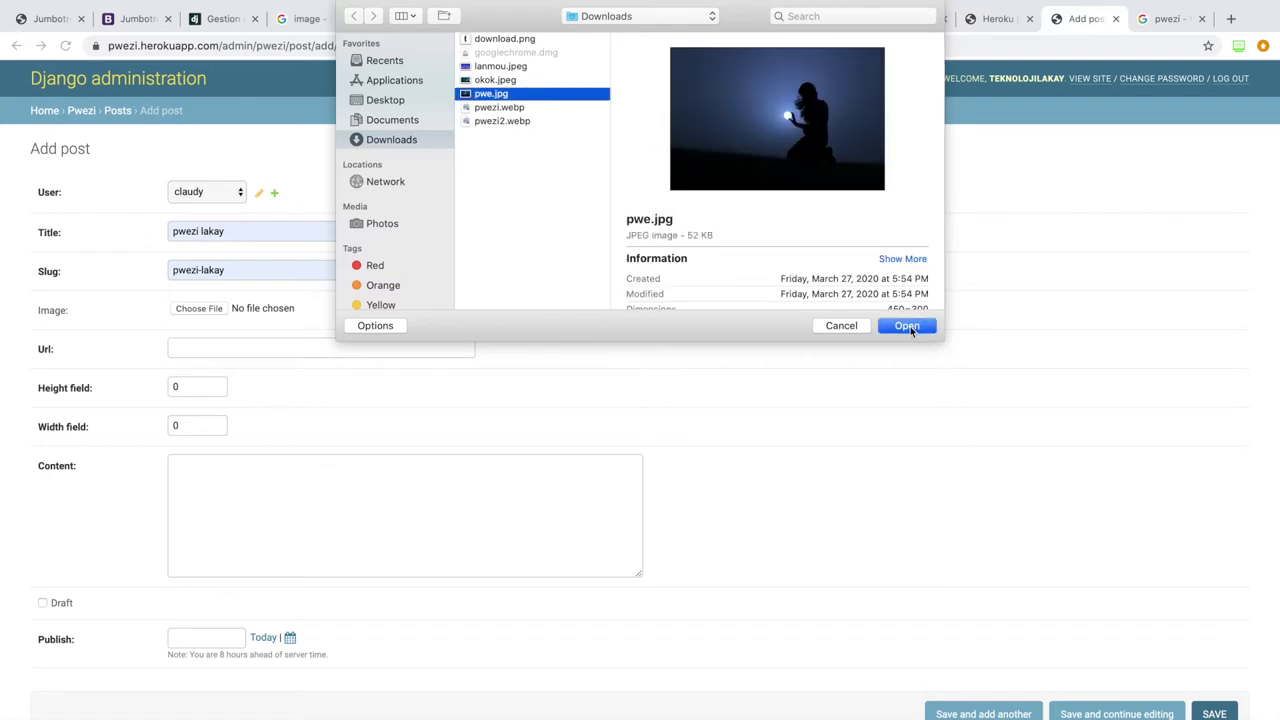
pyautogui.click(910, 328)
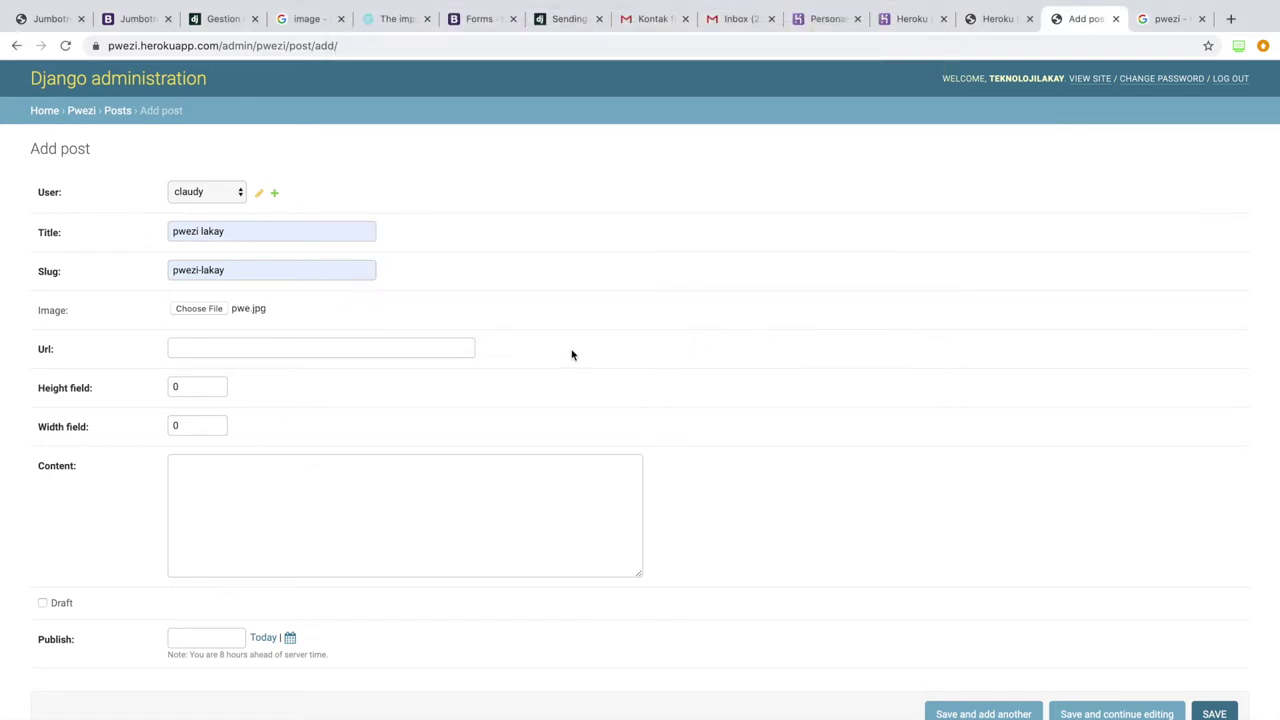
# Step: Copy a Pwezi Kreyòl Kounye A snippet from the Google search results
pyautogui.click(1160, 20)
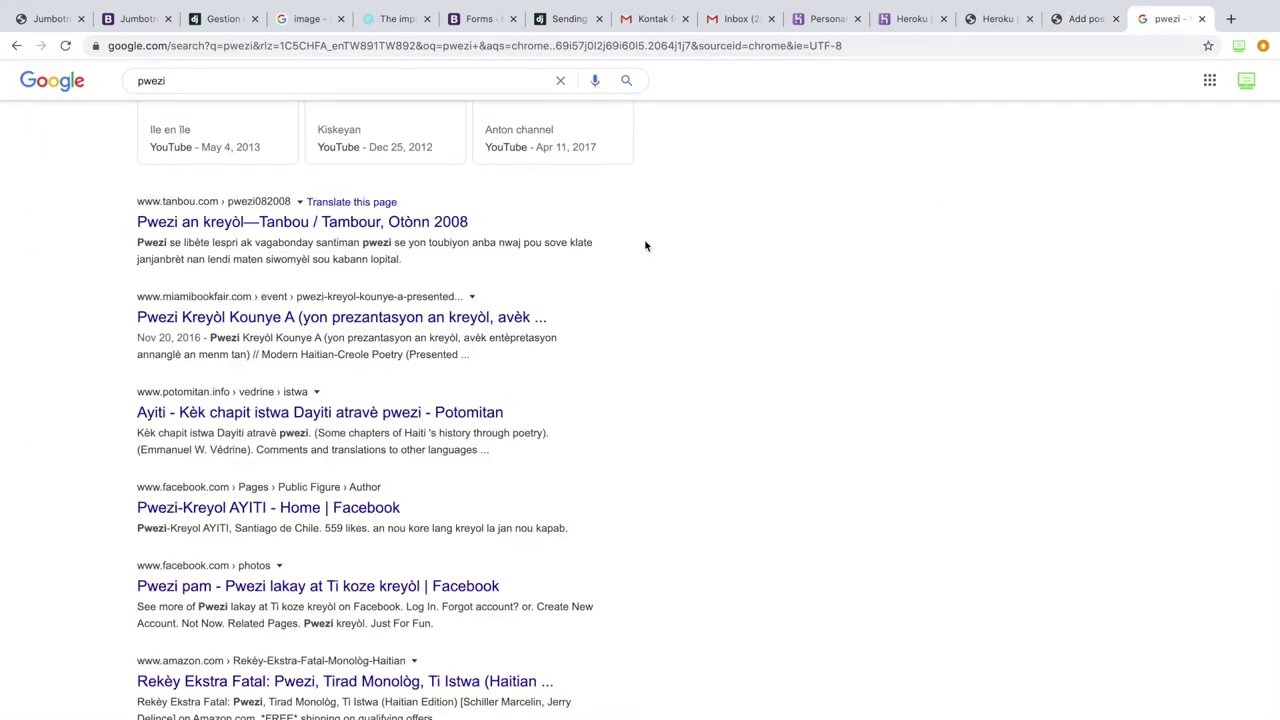
pyautogui.scroll(-2, 116, 440)
pyautogui.scroll(5, 98, 361)
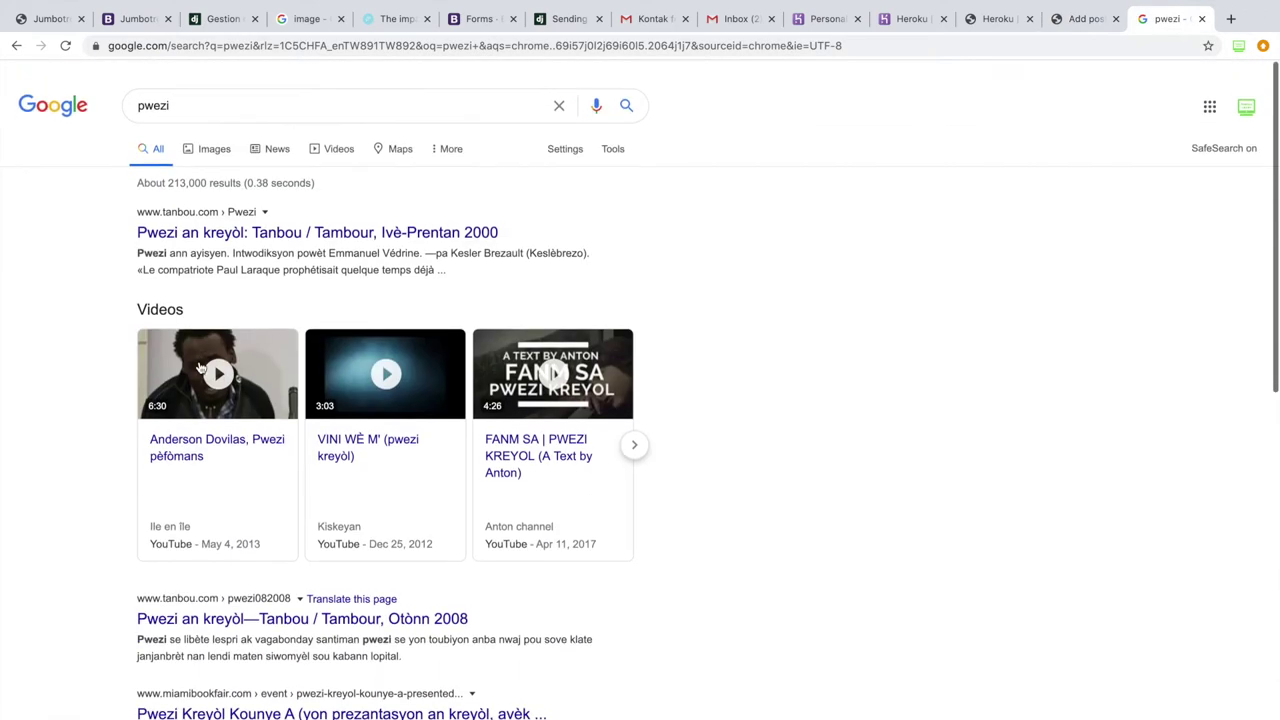
pyautogui.scroll(-5, 98, 361)
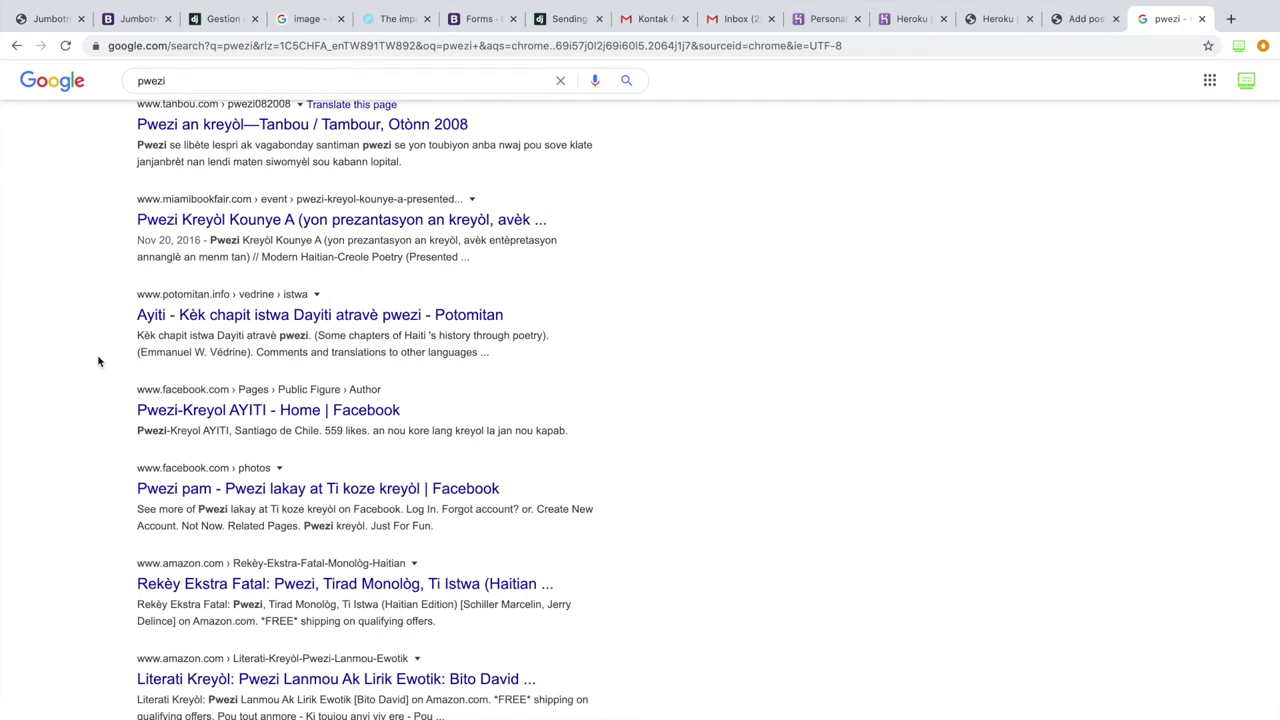
pyautogui.scroll(-1, 165, 370)
pyautogui.scroll(1, 131, 383)
pyautogui.moveTo(211, 252); pyautogui.dragTo(497, 271)
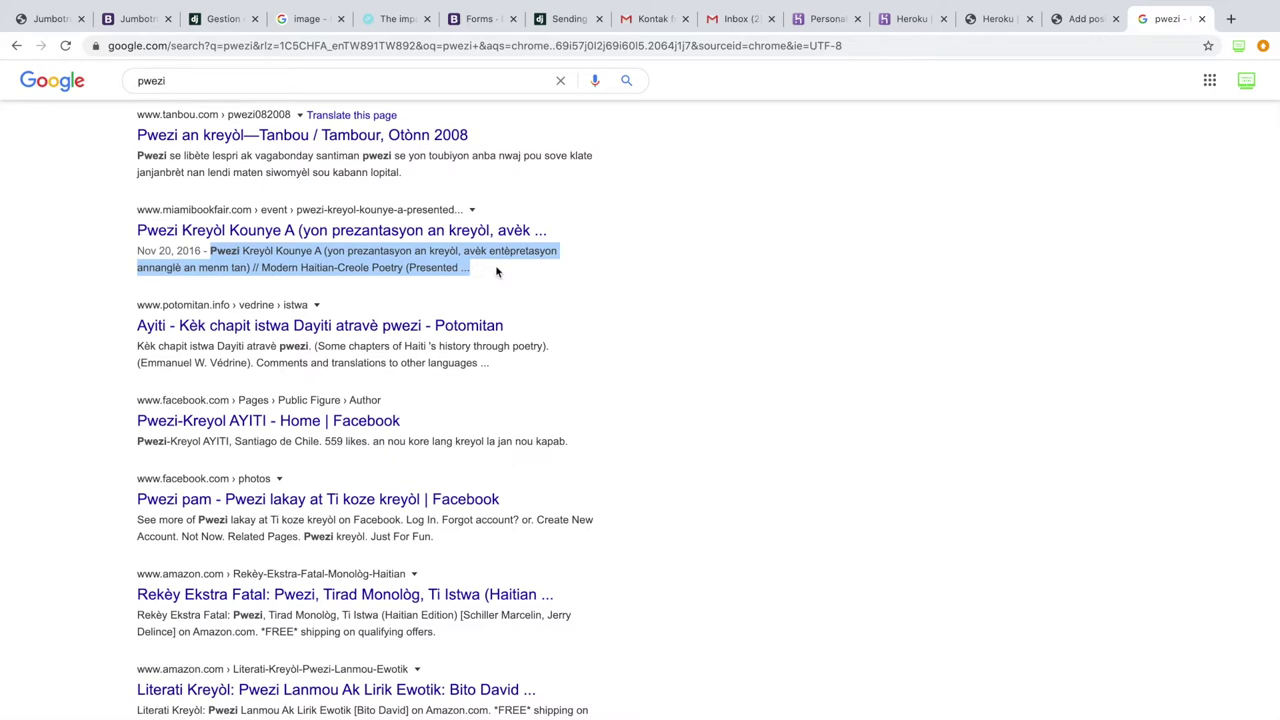
pyautogui.click(1082, 19)
pyautogui.click(255, 494)
pyautogui.write('Pwezi Kreyòl Kounye A (yon prezantasyon an kreyòl, avèk entèpretasyon annanglè an menm tan) // Modern Haitian-Creole Poetry (Presented ...')
pyautogui.click(187, 352)
pyautogui.click(216, 377)
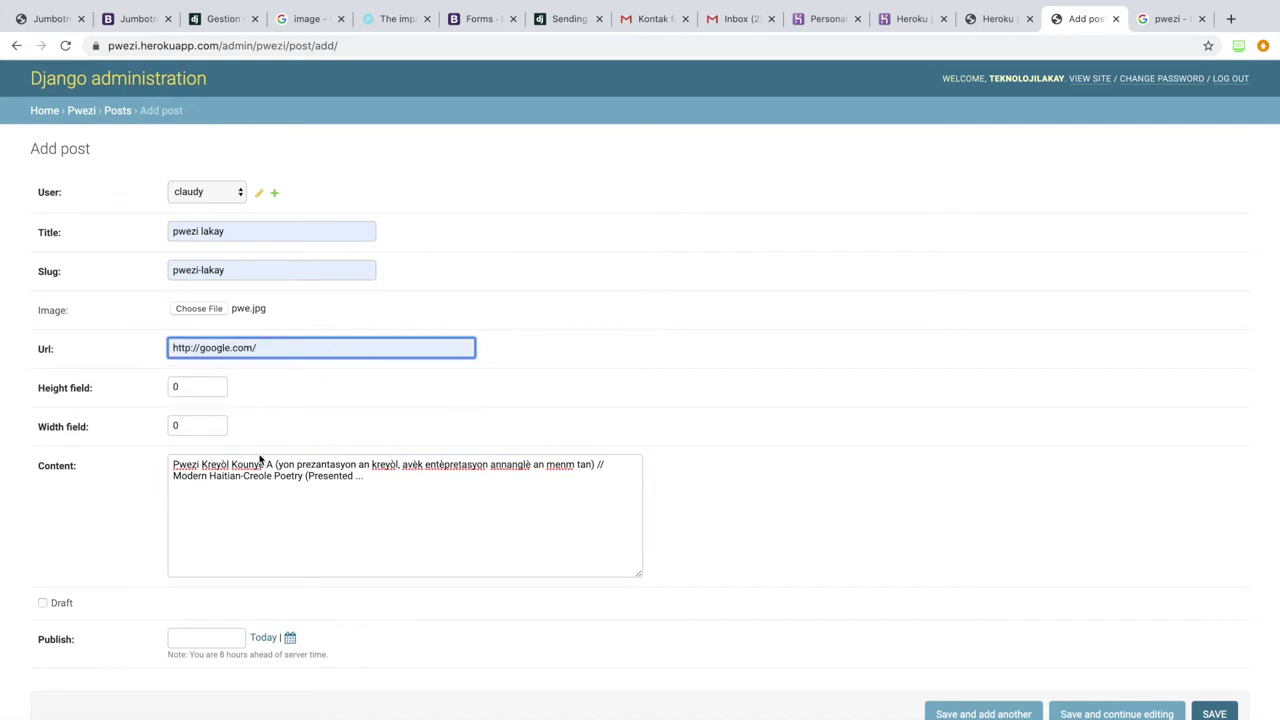
# Step: Set the publish date to today (2020-04-30), save 'pwezi lakay', and view the live blog
pyautogui.click(280, 561)
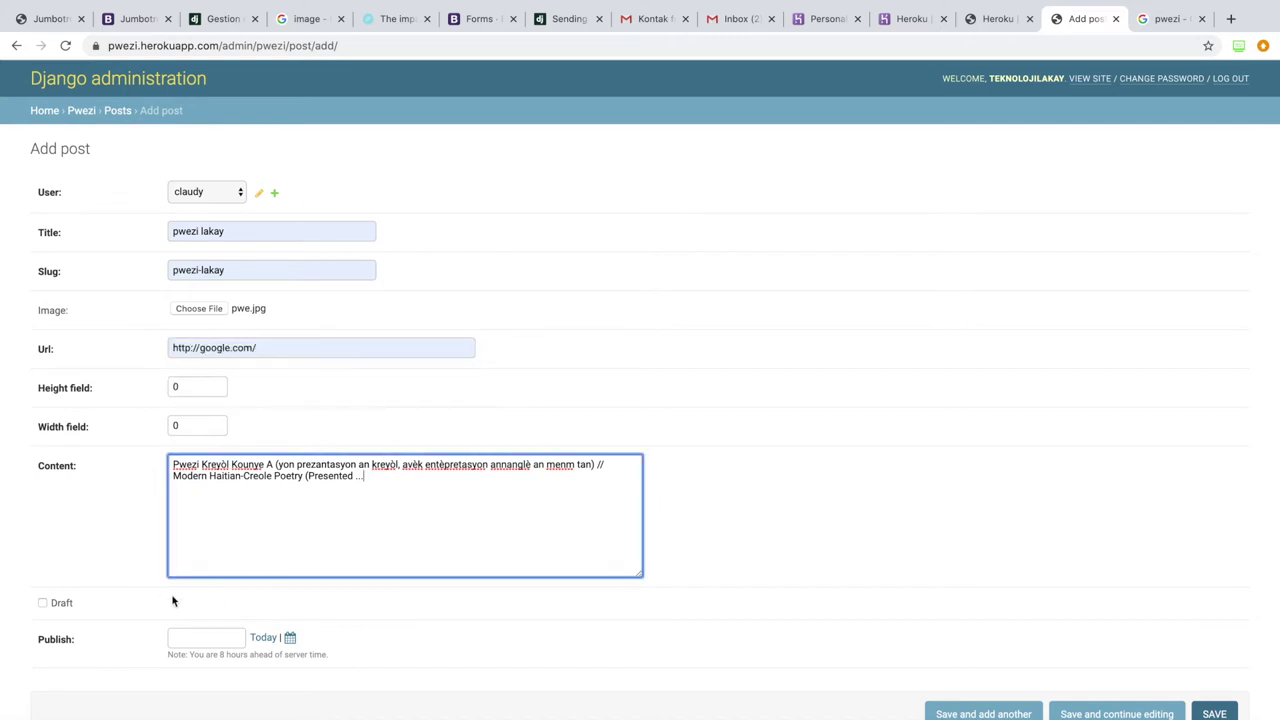
pyautogui.click(263, 638)
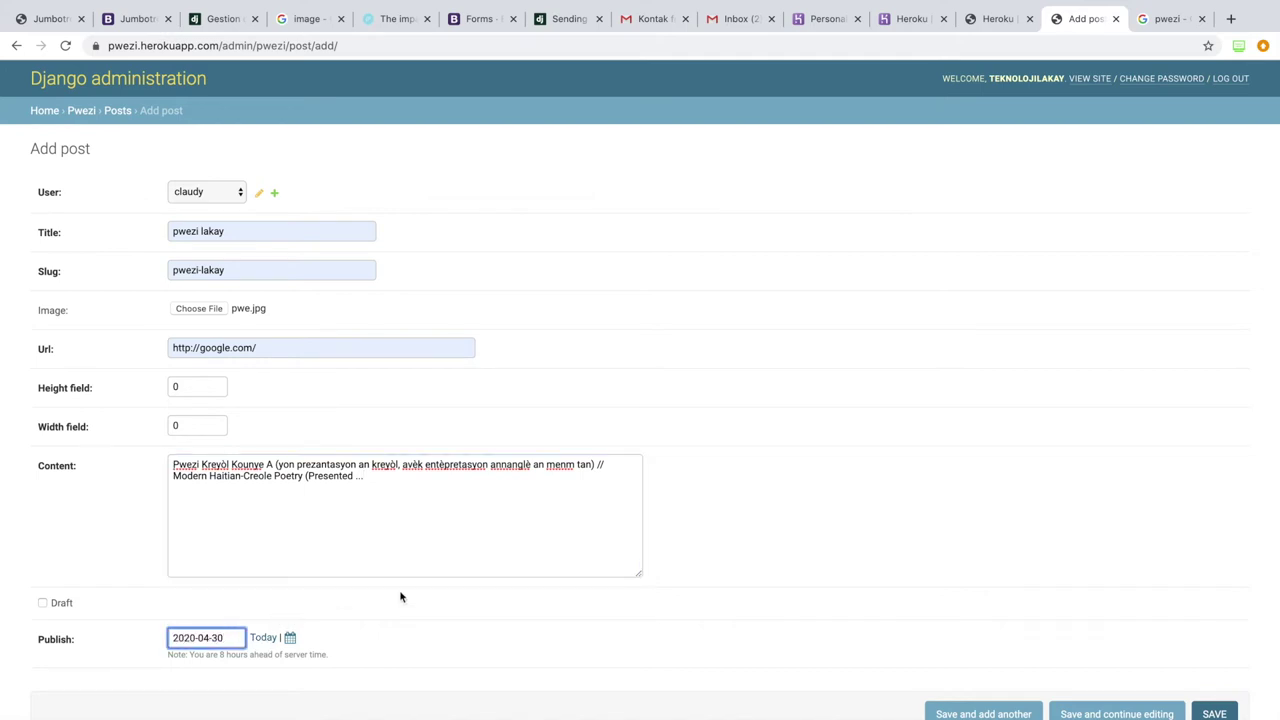
pyautogui.click(1212, 713)
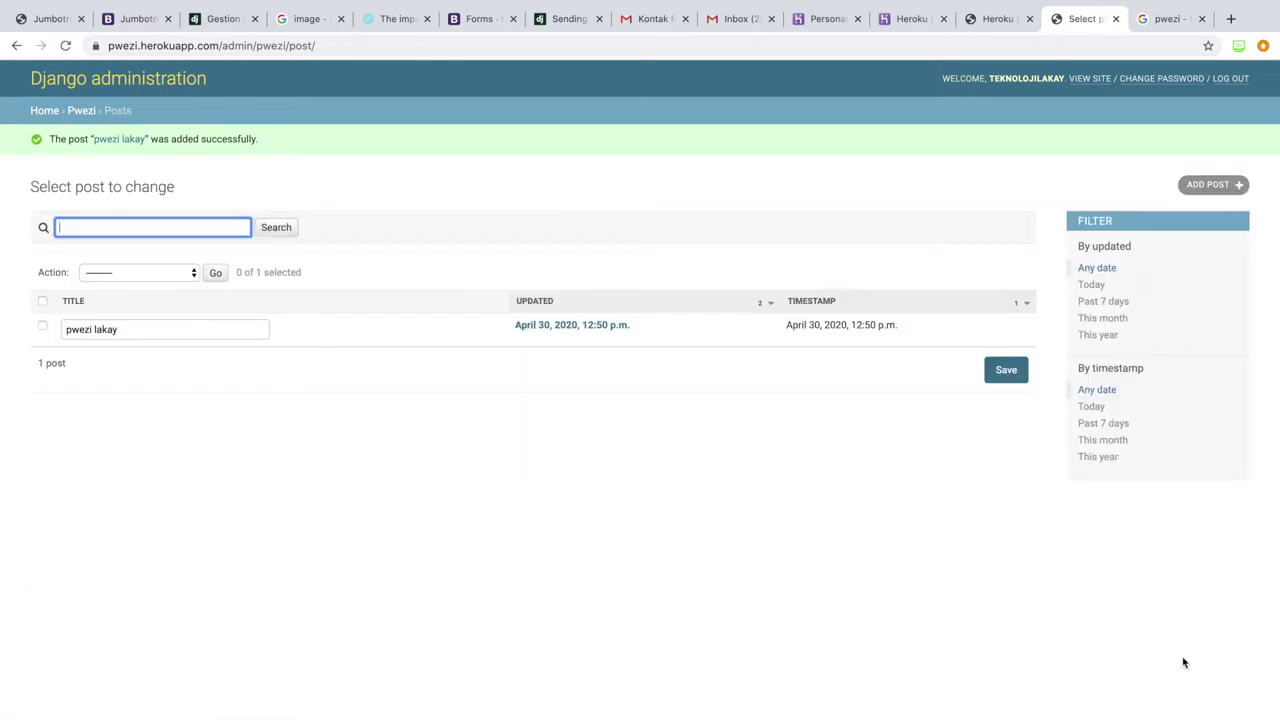
pyautogui.click(1095, 79)
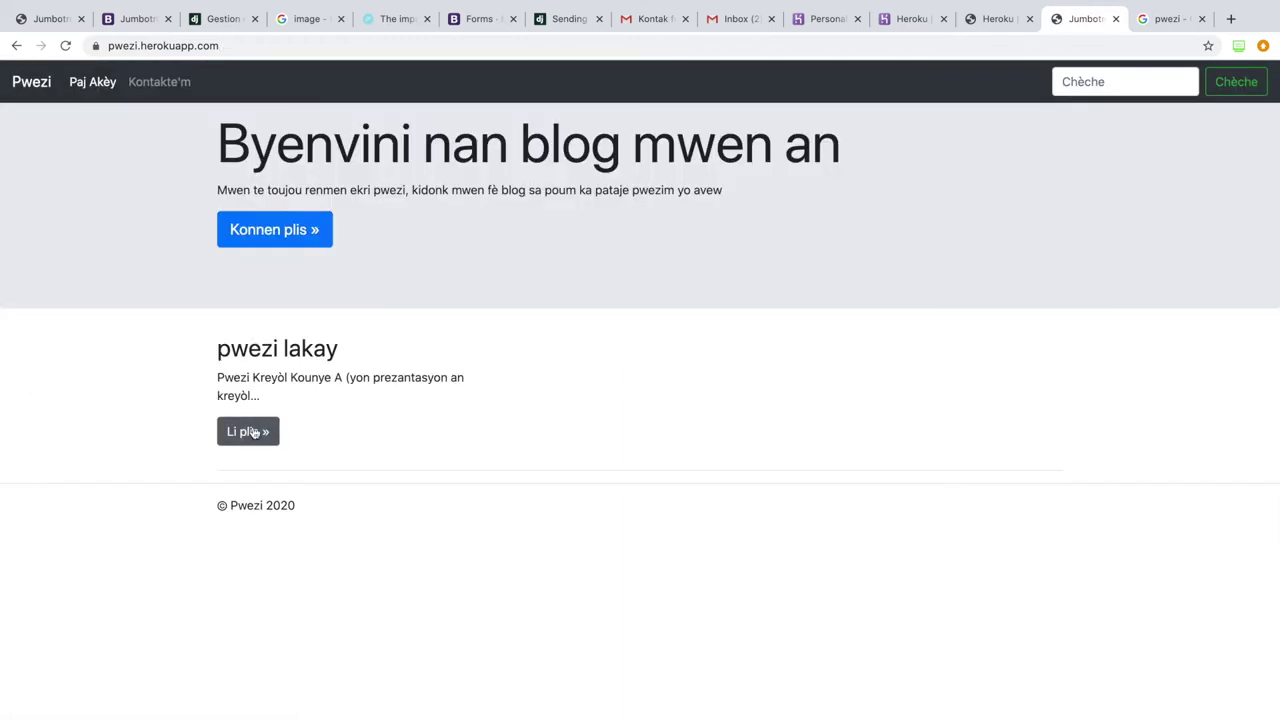
# Step: Open the 'pwezi lakay' post detail page via 'Li plis »', revealing its broken image
pyautogui.click(250, 432)
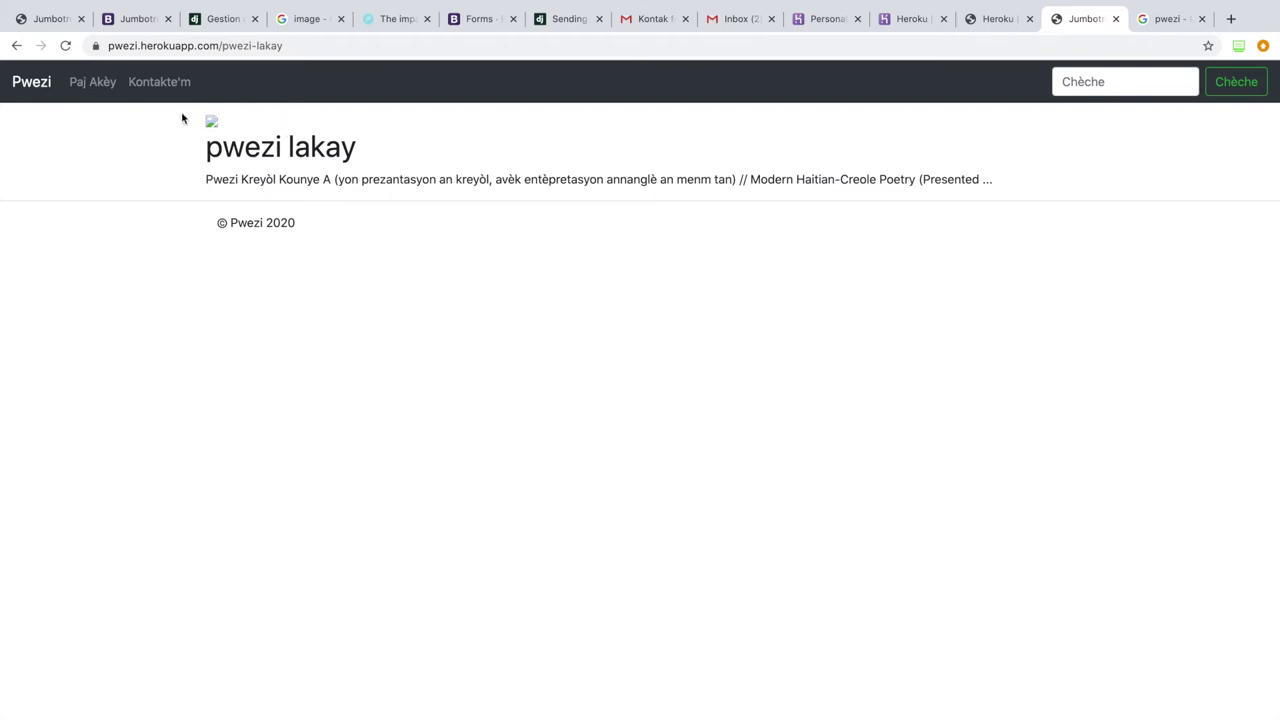
pyautogui.moveTo(204, 130)
pyautogui.mouseDown()
pyautogui.moveTo(262, 148)
pyautogui.moveTo(205, 146)
pyautogui.mouseUp()
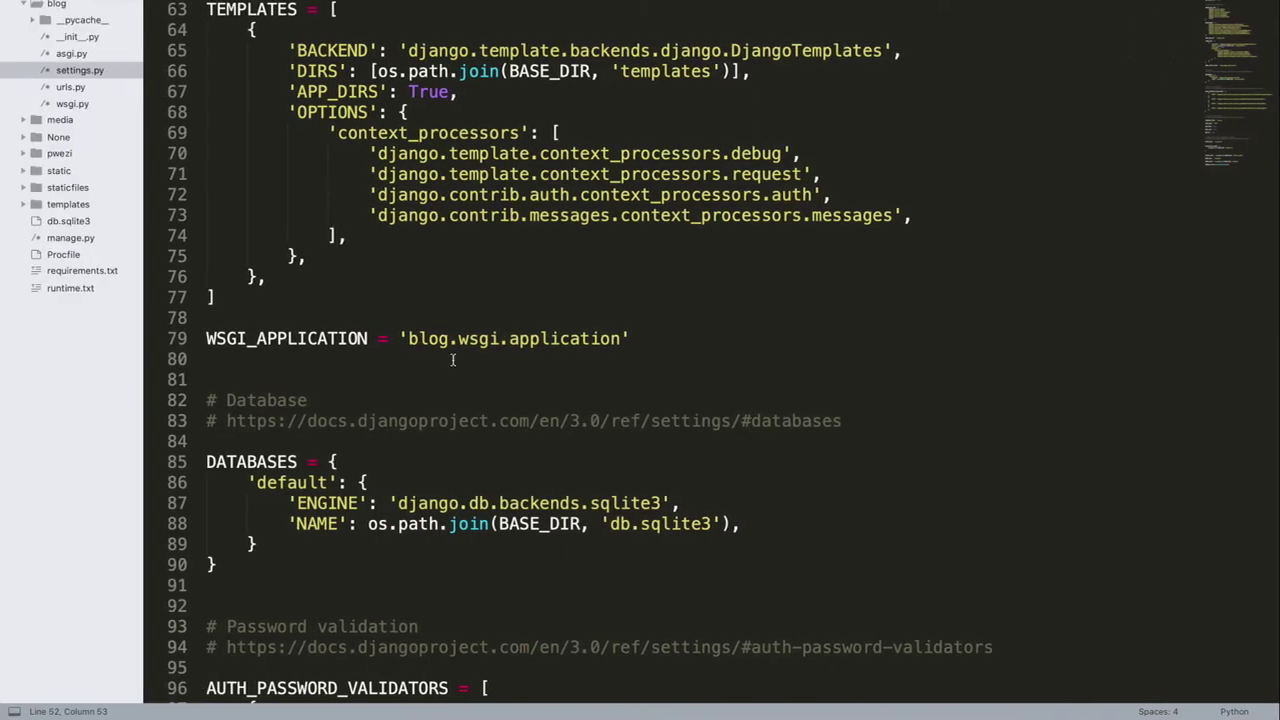
pyautogui.scroll(15, 176, 48)
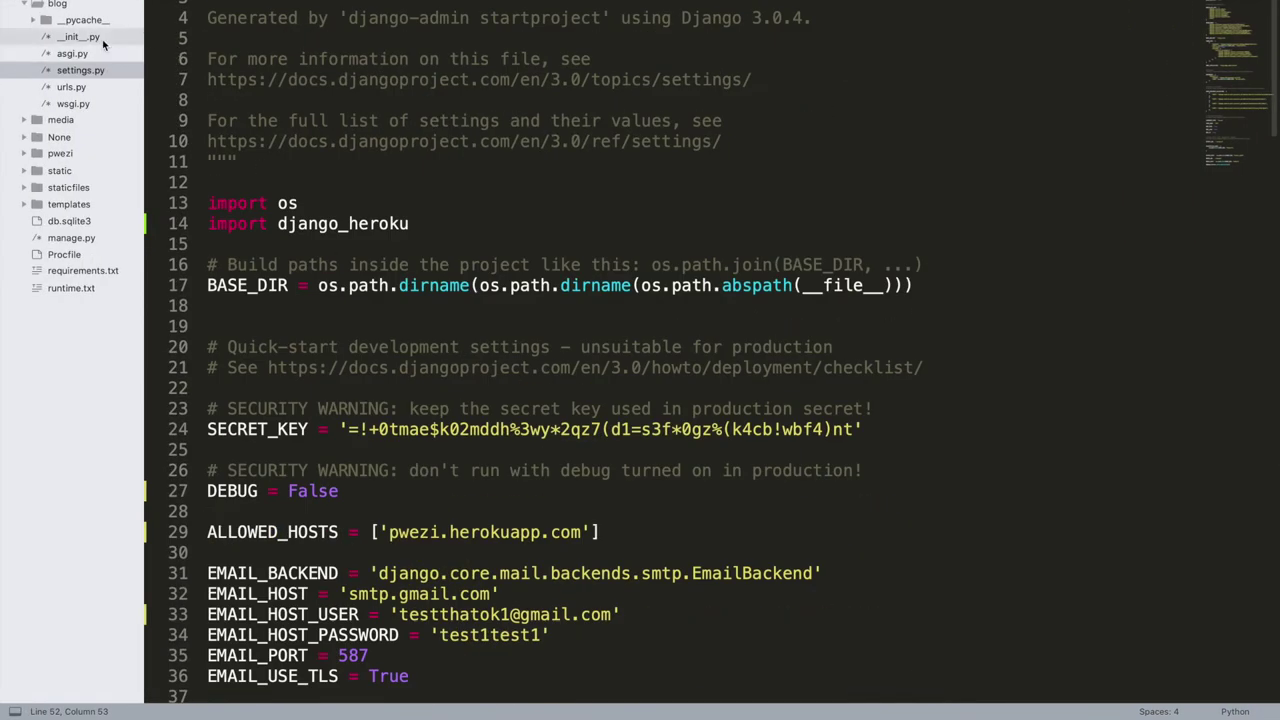
# Step: Change DEBUG from False to True on line 27 of settings.py and save it
pyautogui.scroll(-5, 399, 193)
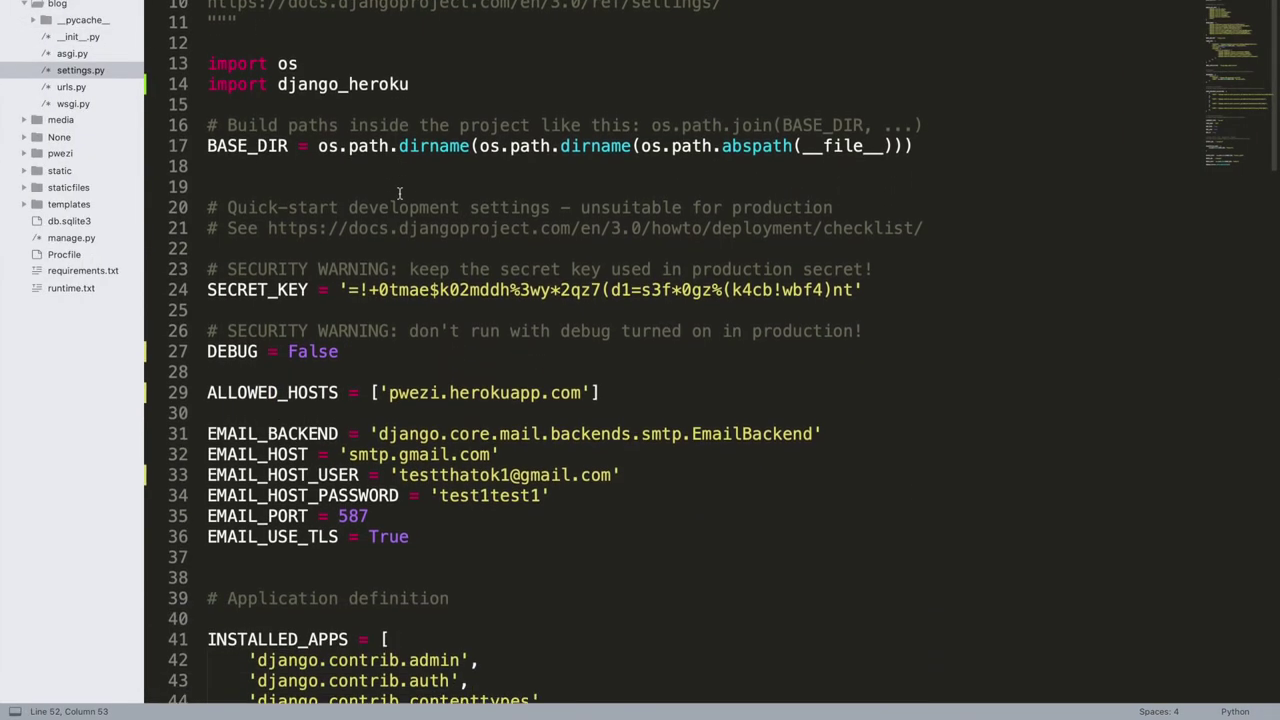
pyautogui.doubleClick(315, 253)
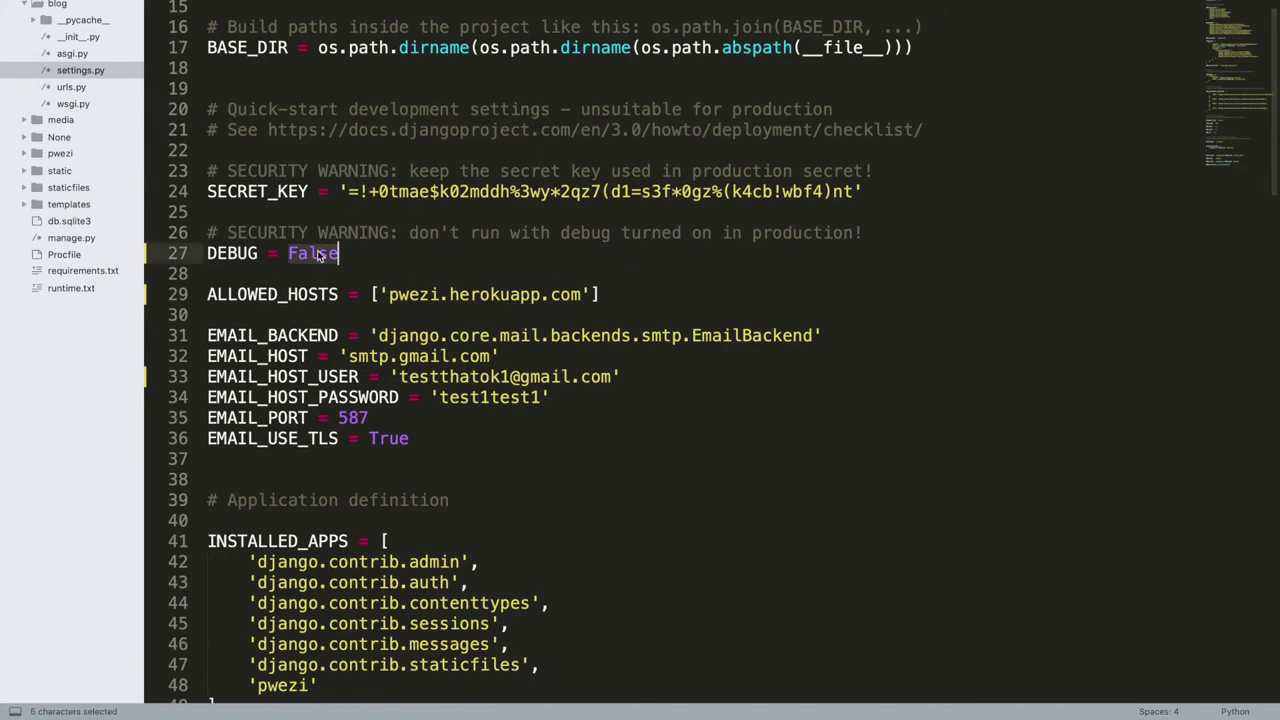
pyautogui.write('True')
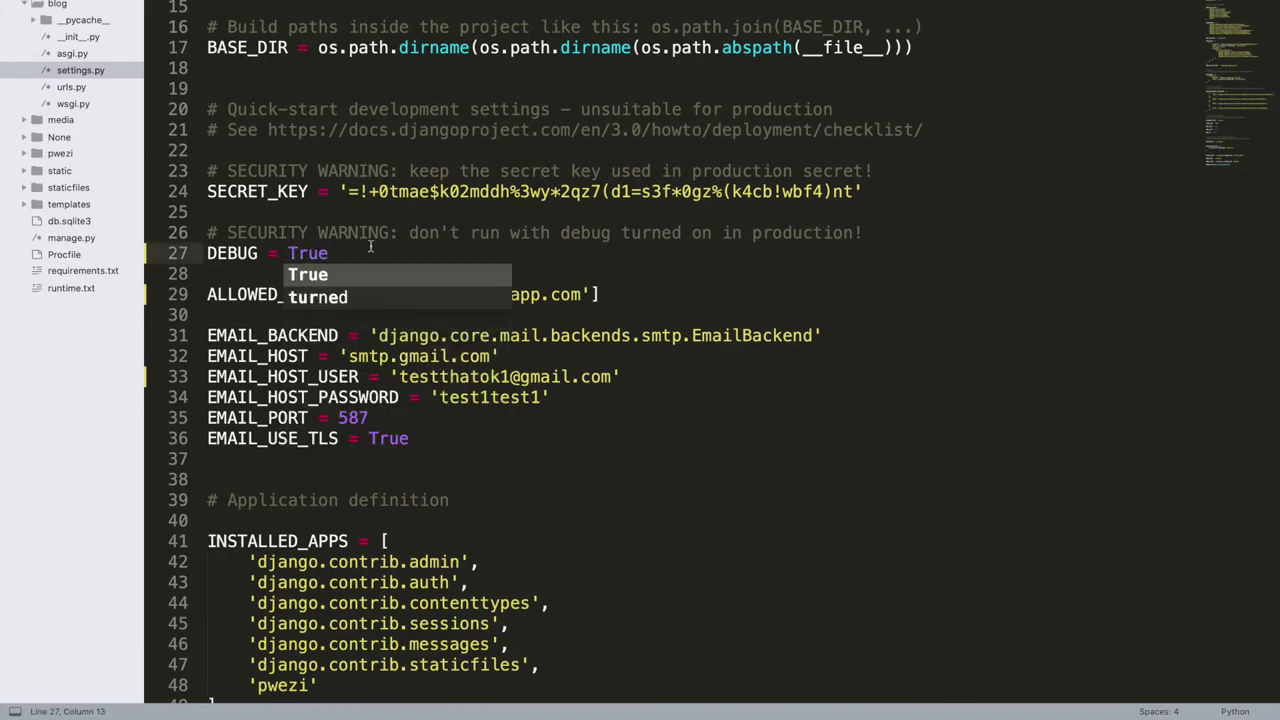
pyautogui.hotkey('ctrl', 's')
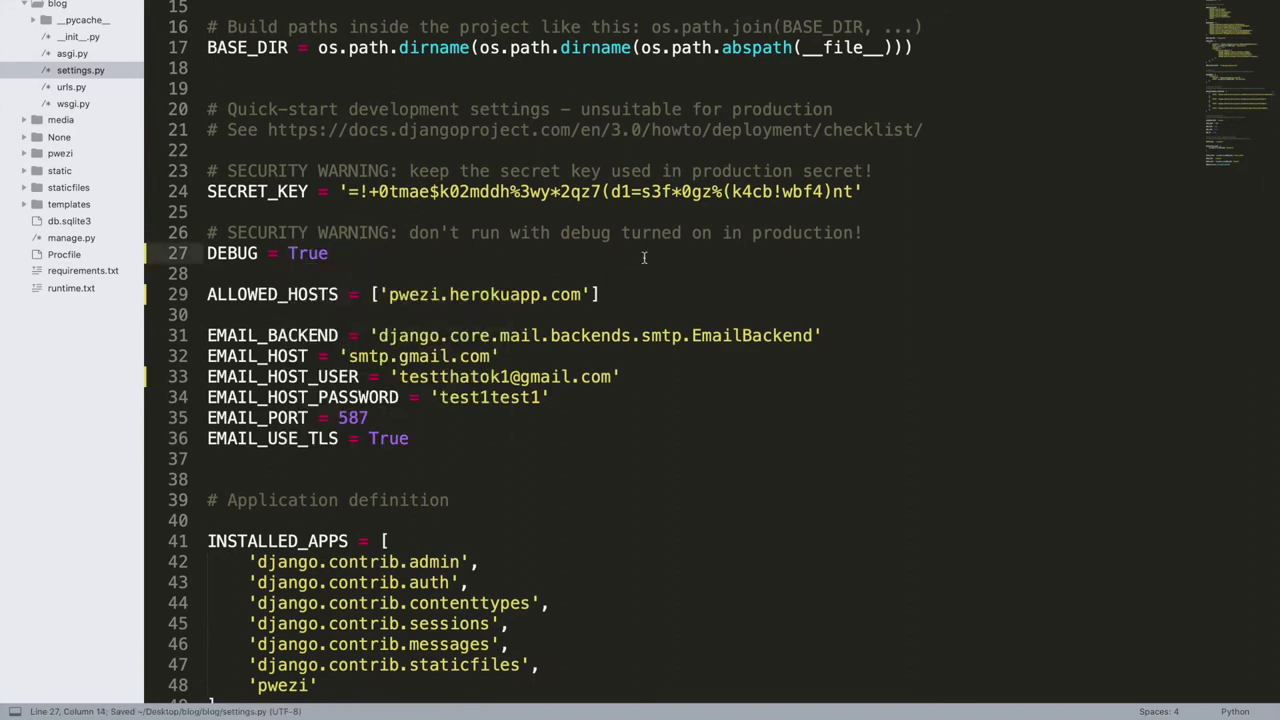
pyautogui.hotkey('ctrl', 'Right')
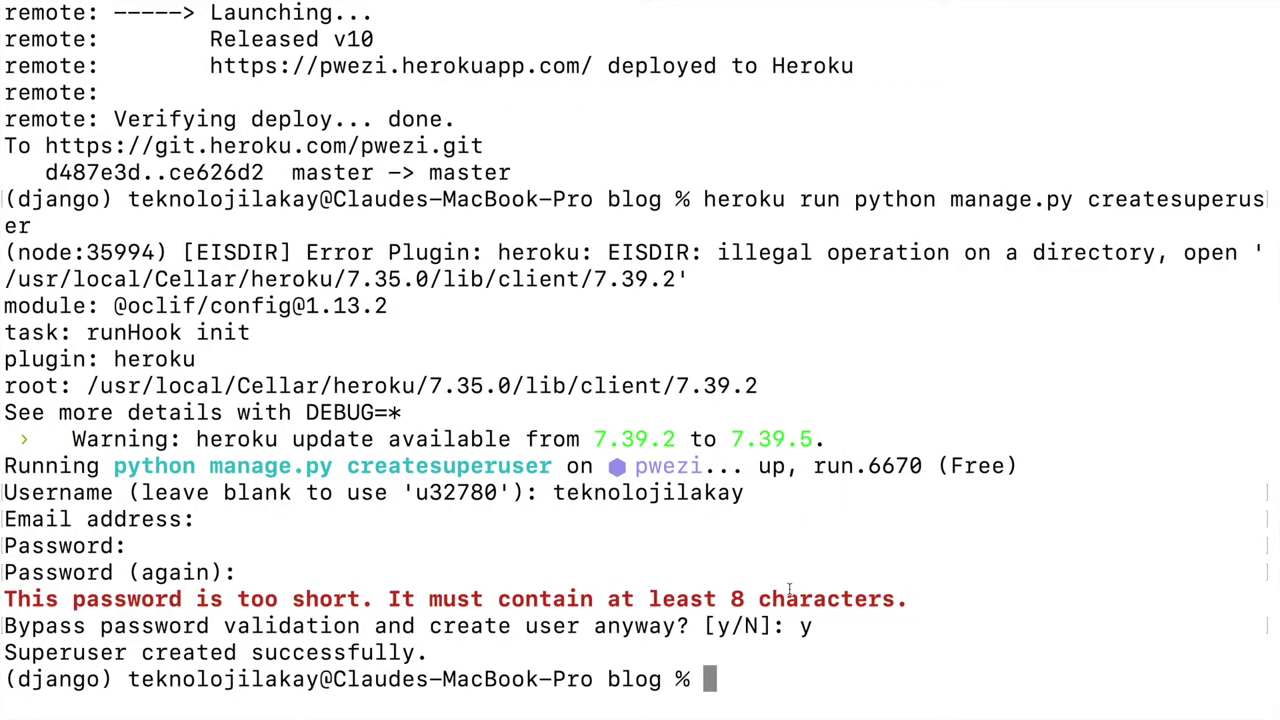
# Step: Stage all changes and commit them with the message "debug = True"
pyautogui.press('Up')
pyautogui.press('Up')
pyautogui.press('Up')
pyautogui.press('Up')
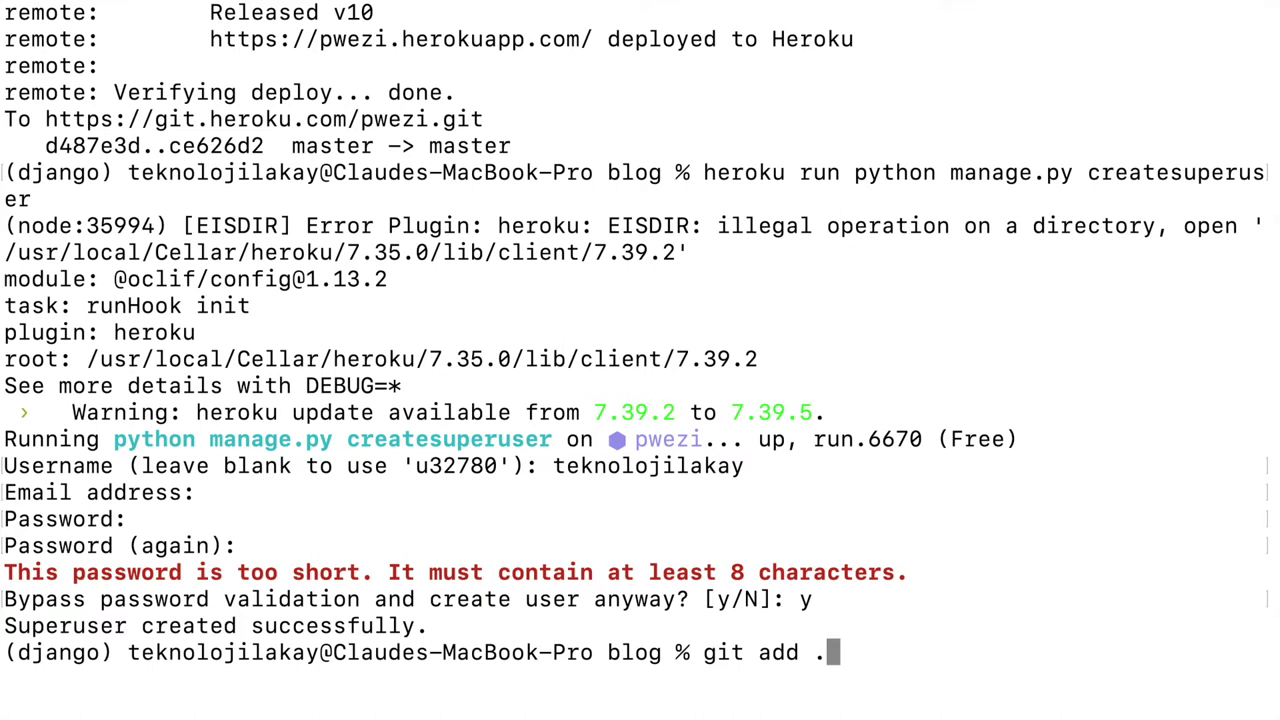
pyautogui.press('Return')
pyautogui.press('Up')
pyautogui.press('Up')
pyautogui.press('Up')
pyautogui.press('Up')
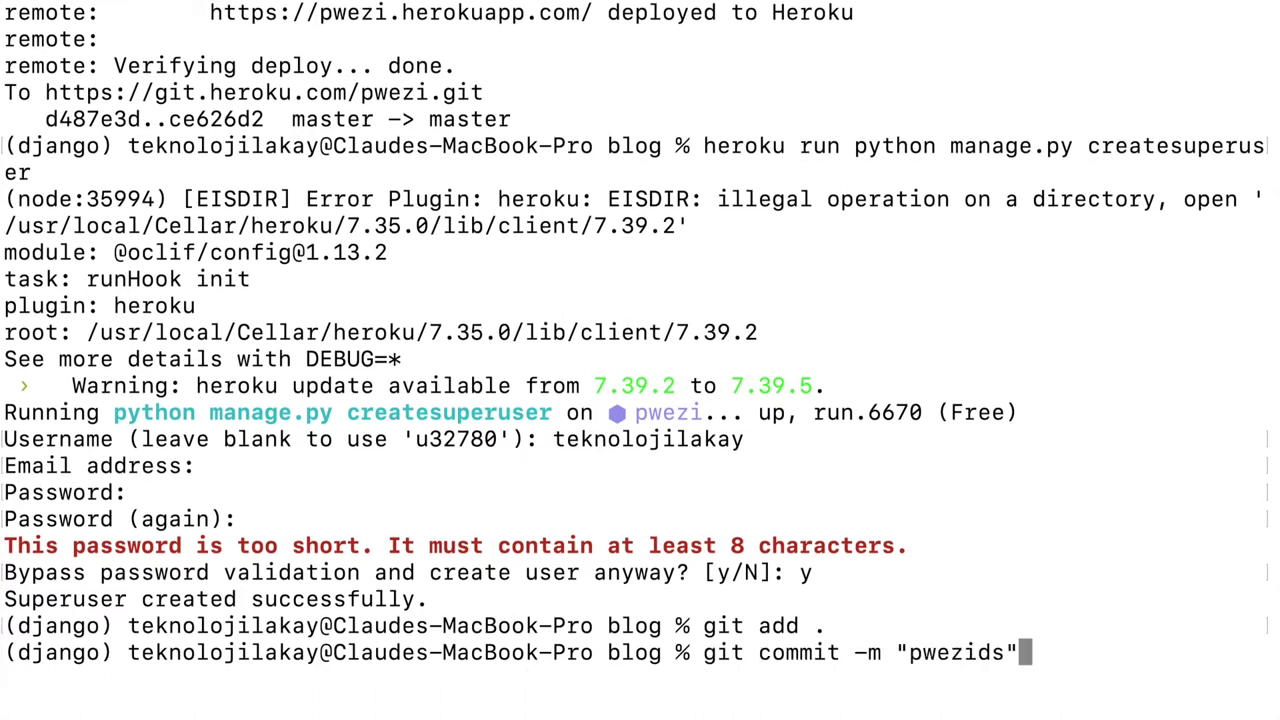
pyautogui.press('Down')
pyautogui.press('Down')
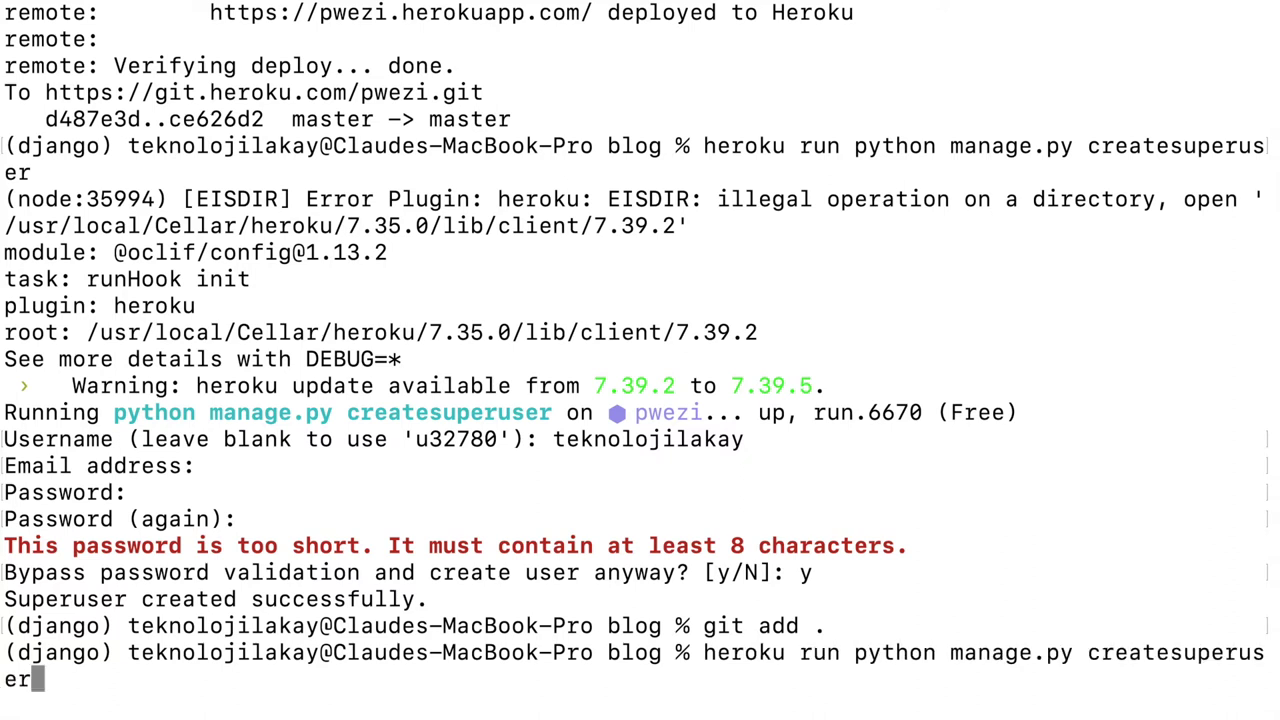
pyautogui.press('Up')
pyautogui.press('Up')
pyautogui.press('Down')
pyautogui.press('Down')
pyautogui.press('Down')
pyautogui.press('Up')
pyautogui.press('Up')
pyautogui.press('Up')
pyautogui.press('BackSpace')
pyautogui.press('BackSpace')
pyautogui.press('BackSpace')
pyautogui.press('BackSpace')
pyautogui.press('BackSpace')
pyautogui.press('BackSpace')
pyautogui.press('BackSpace')
pyautogui.write('deg')
pyautogui.press('BackSpace')
pyautogui.write('bug = True')
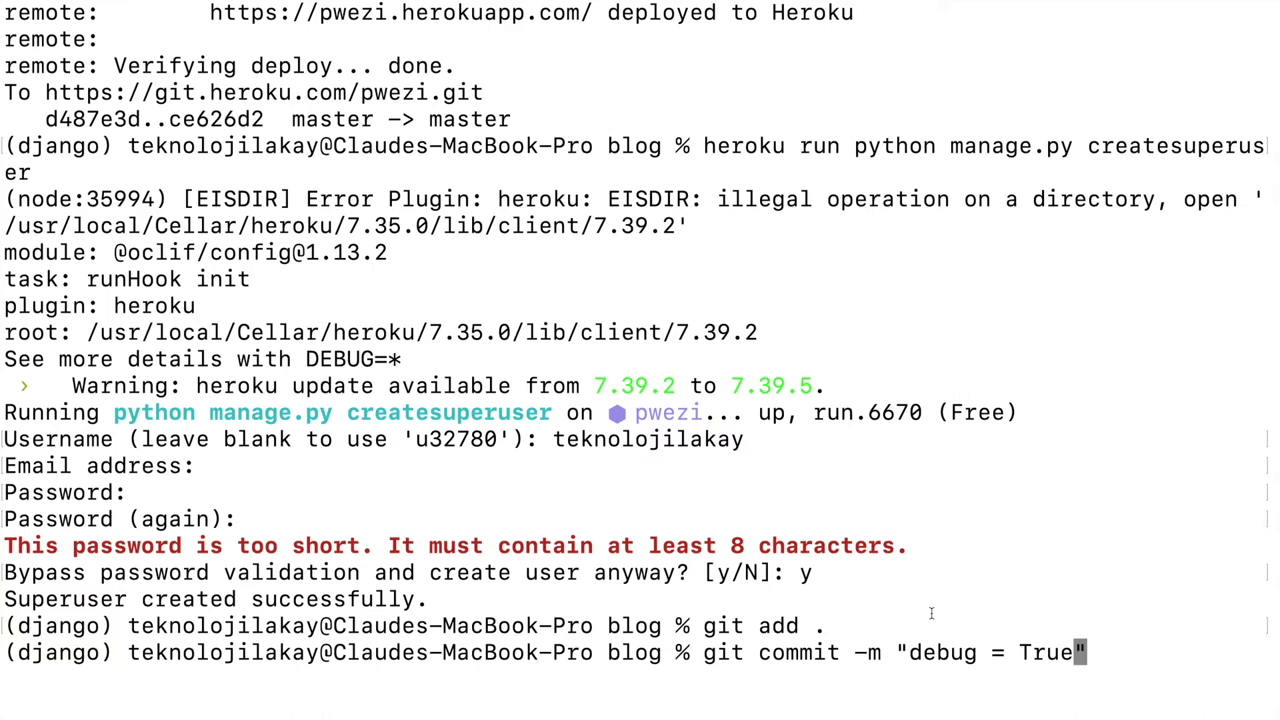
pyautogui.press('Right')
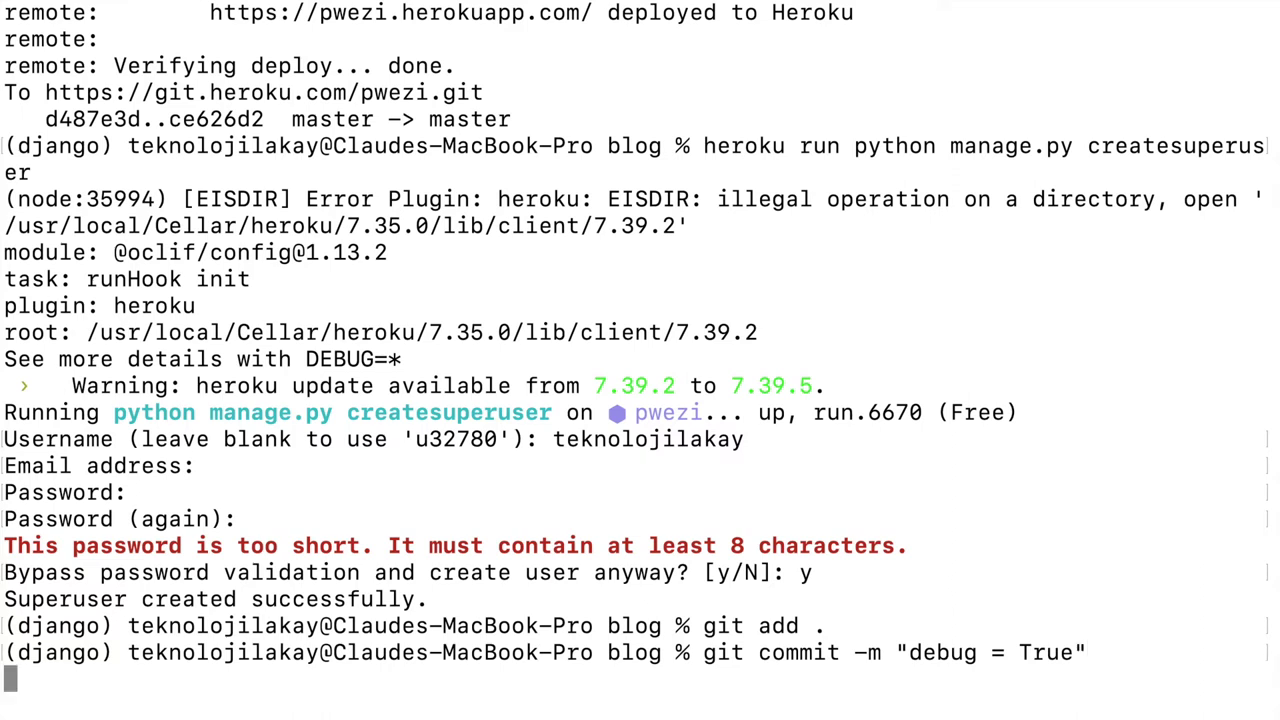
pyautogui.press('Return')
# Step: Run git push heroku master to deploy the commit as release v11
pyautogui.press('Up')
pyautogui.press('Up')
pyautogui.press('Up')
pyautogui.press('Up')
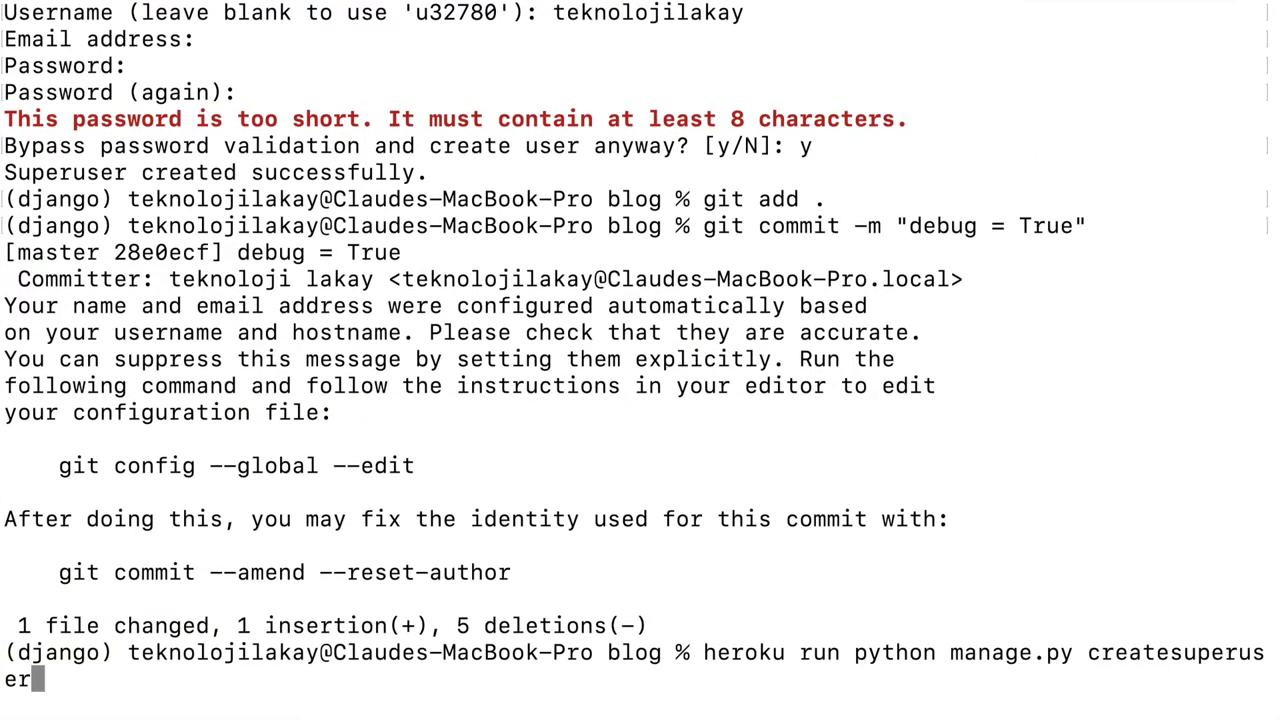
pyautogui.press('Return')
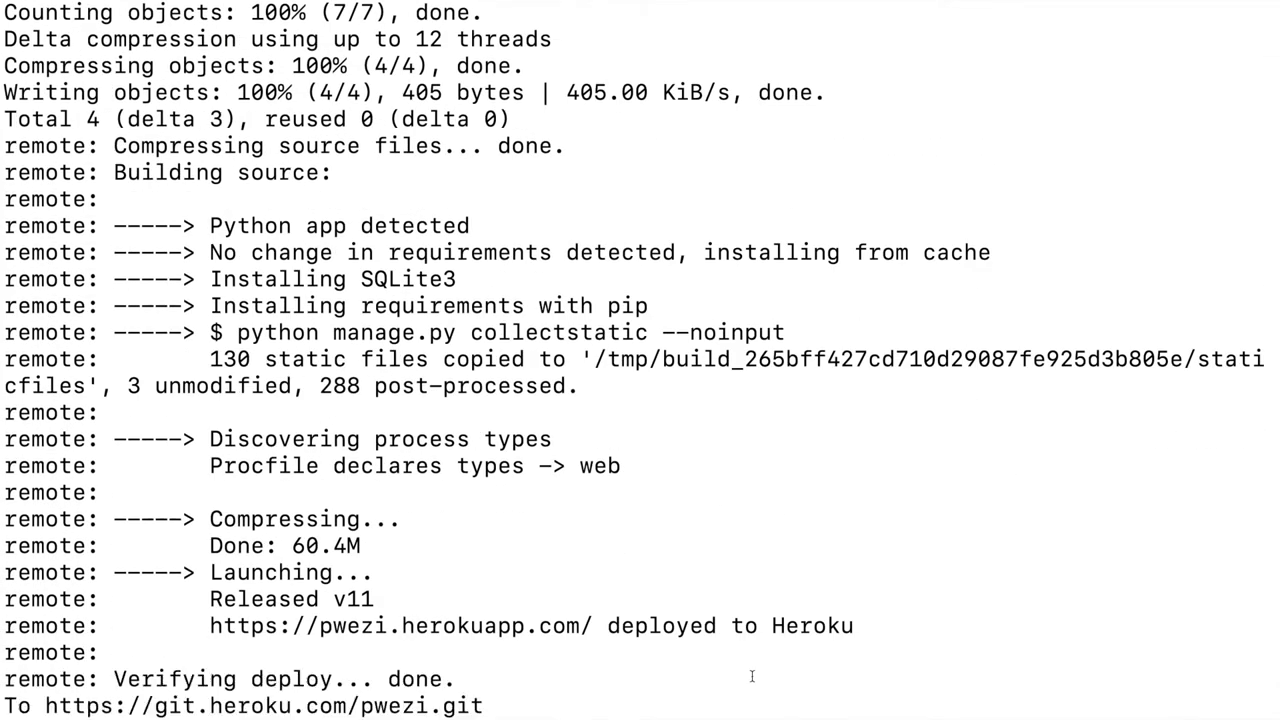
pyautogui.hotkey('ctrl', 'Right')
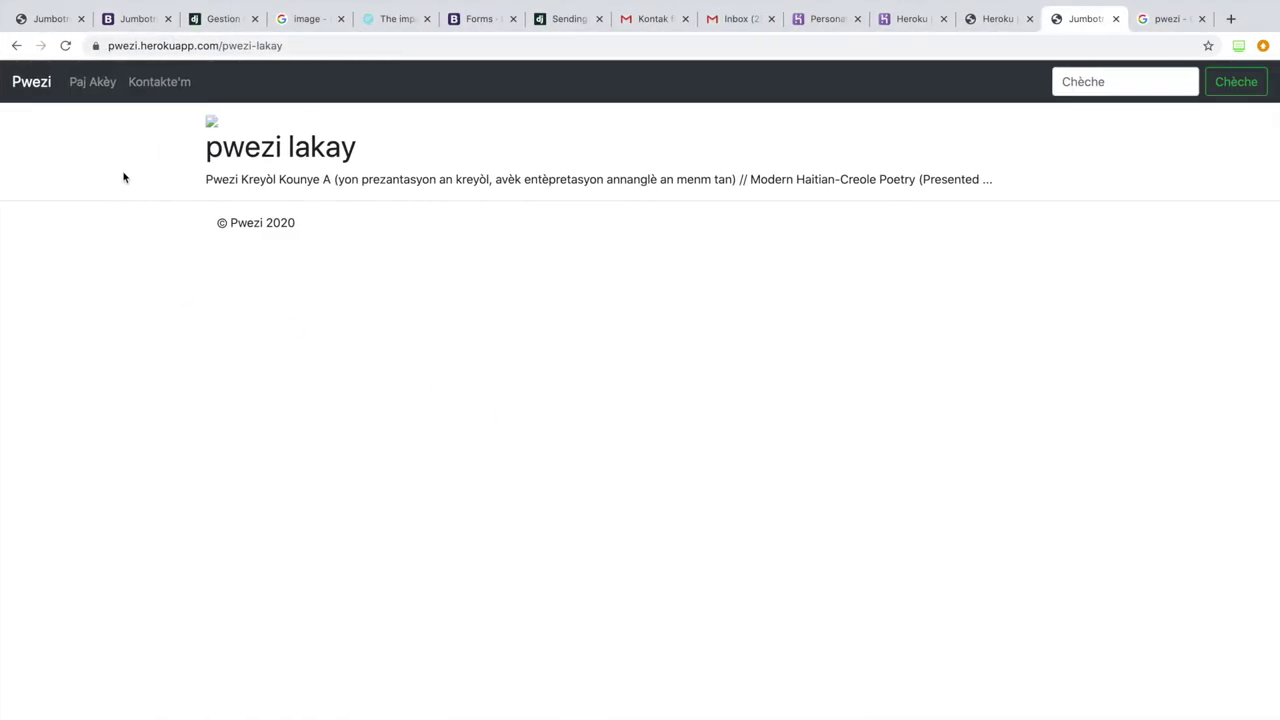
pyautogui.click(65, 45)
# Step: Add 'whitenoise.middleware.WhiteNoiseMiddleware', to MIDDLEWARE right below SecurityMiddleware in settings.py
pyautogui.hotkey('ctrl', 'Left')
pyautogui.hotkey('ctrl', 'Left')
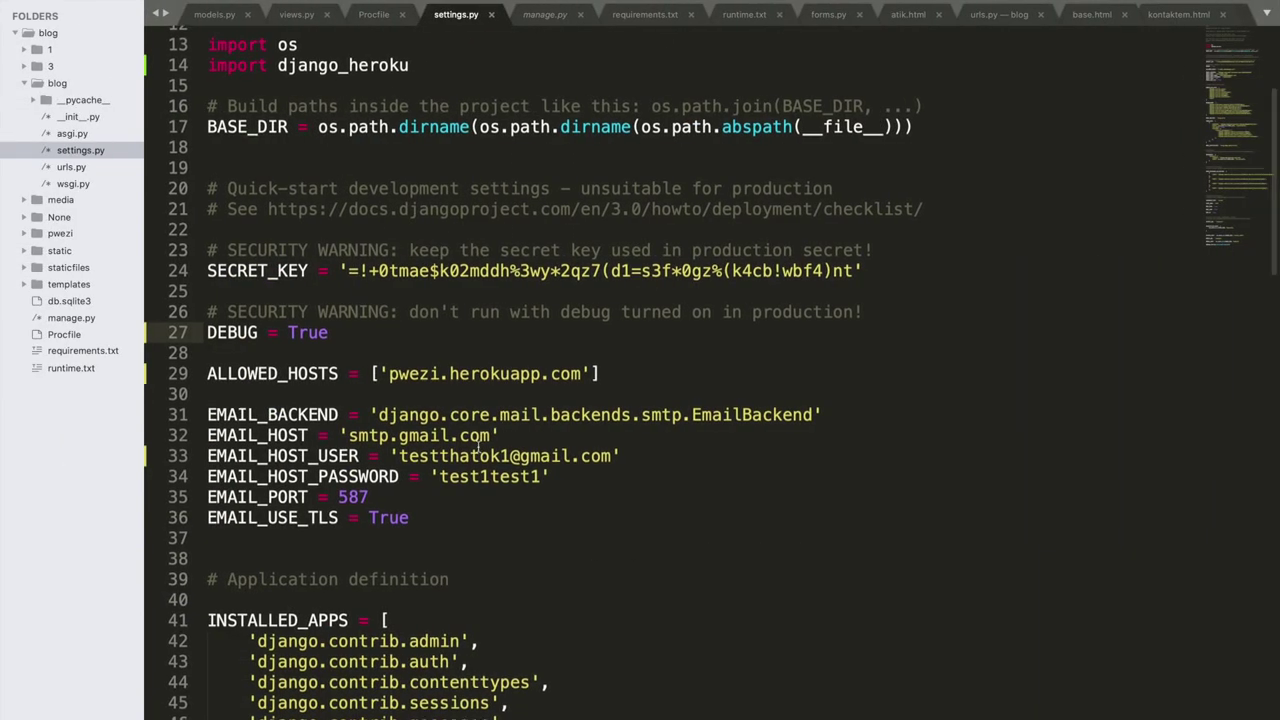
pyautogui.scroll(-9, 503, 423)
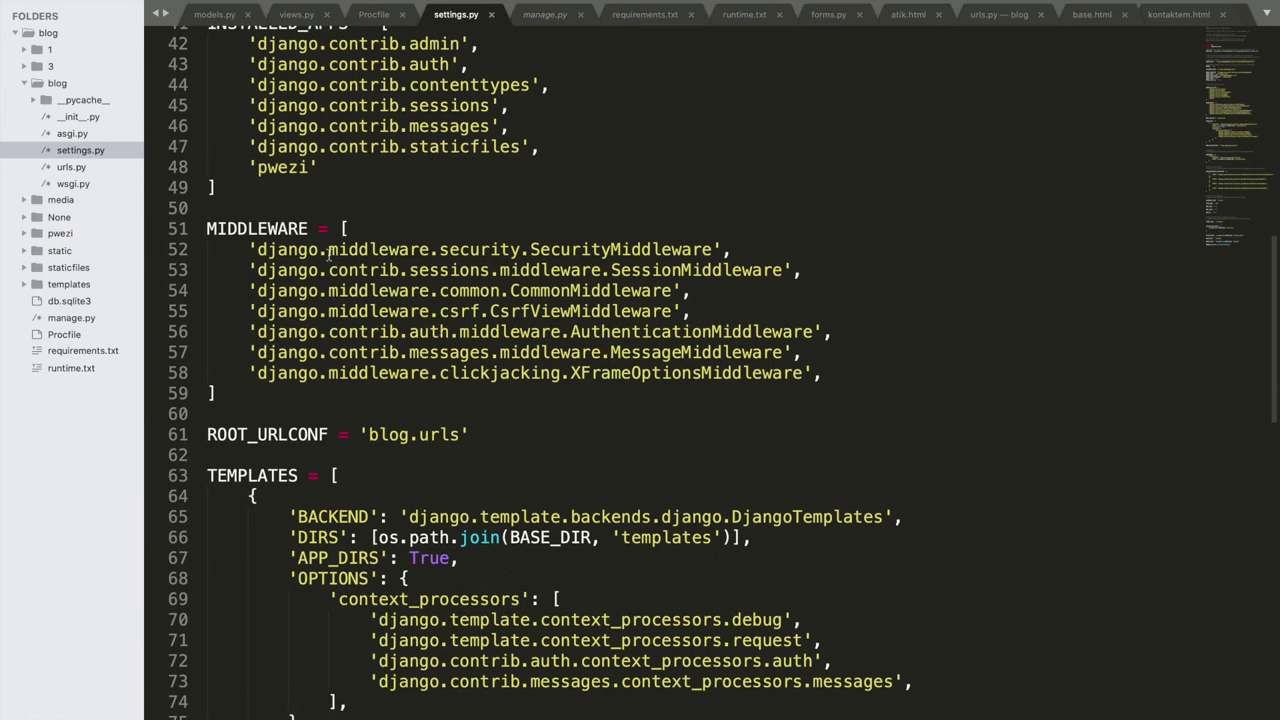
pyautogui.doubleClick(495, 249)
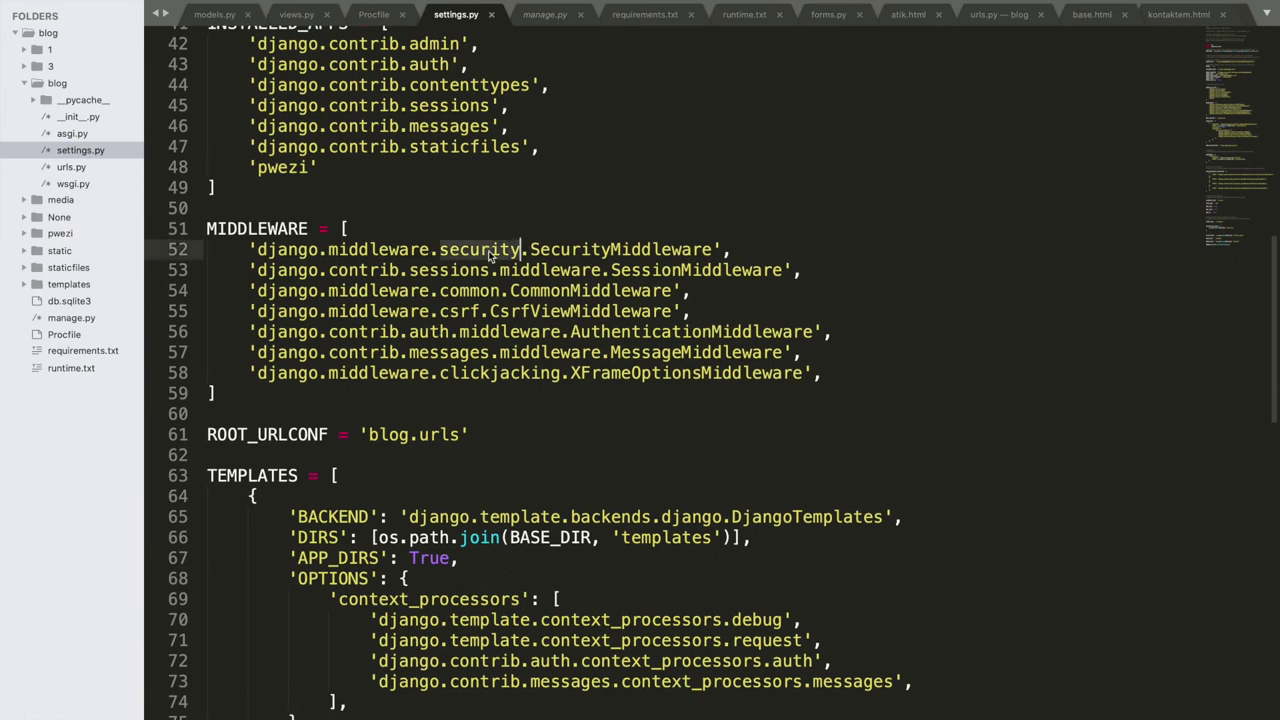
pyautogui.click(764, 255)
pyautogui.press('Return')
pyautogui.write("'w")
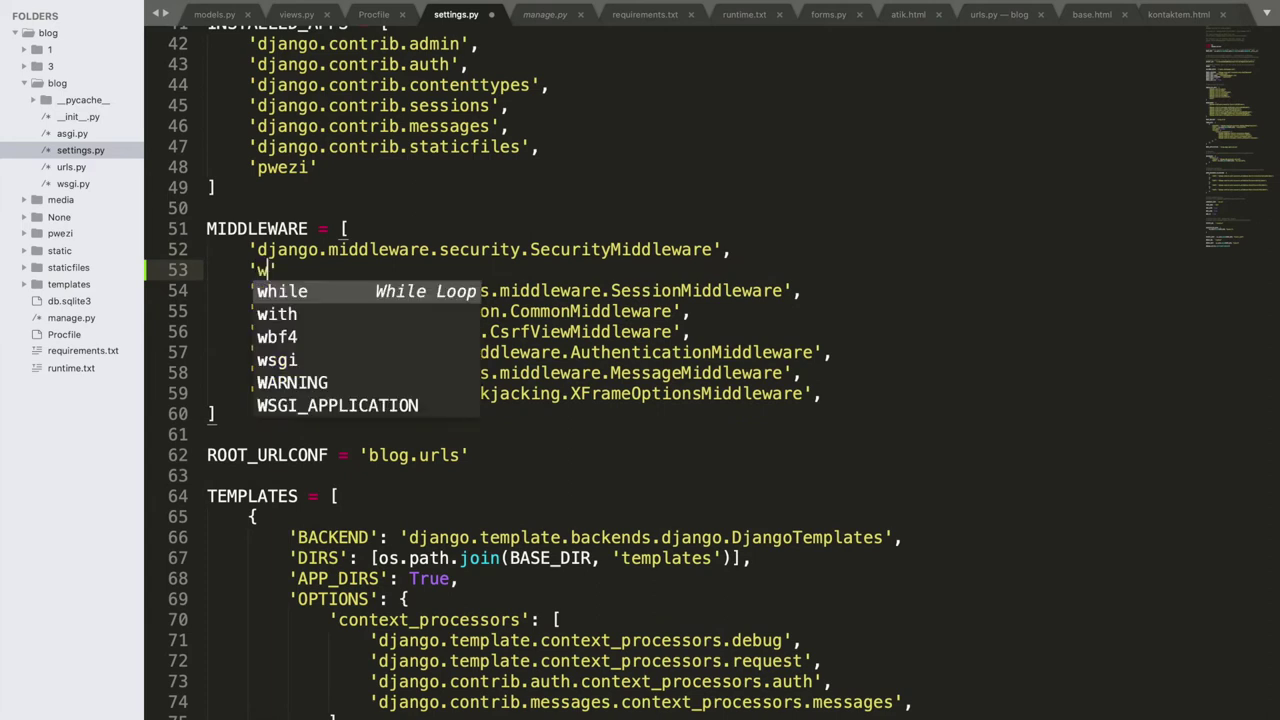
pyautogui.write('hitenoise.middleware.WhiteNiu')
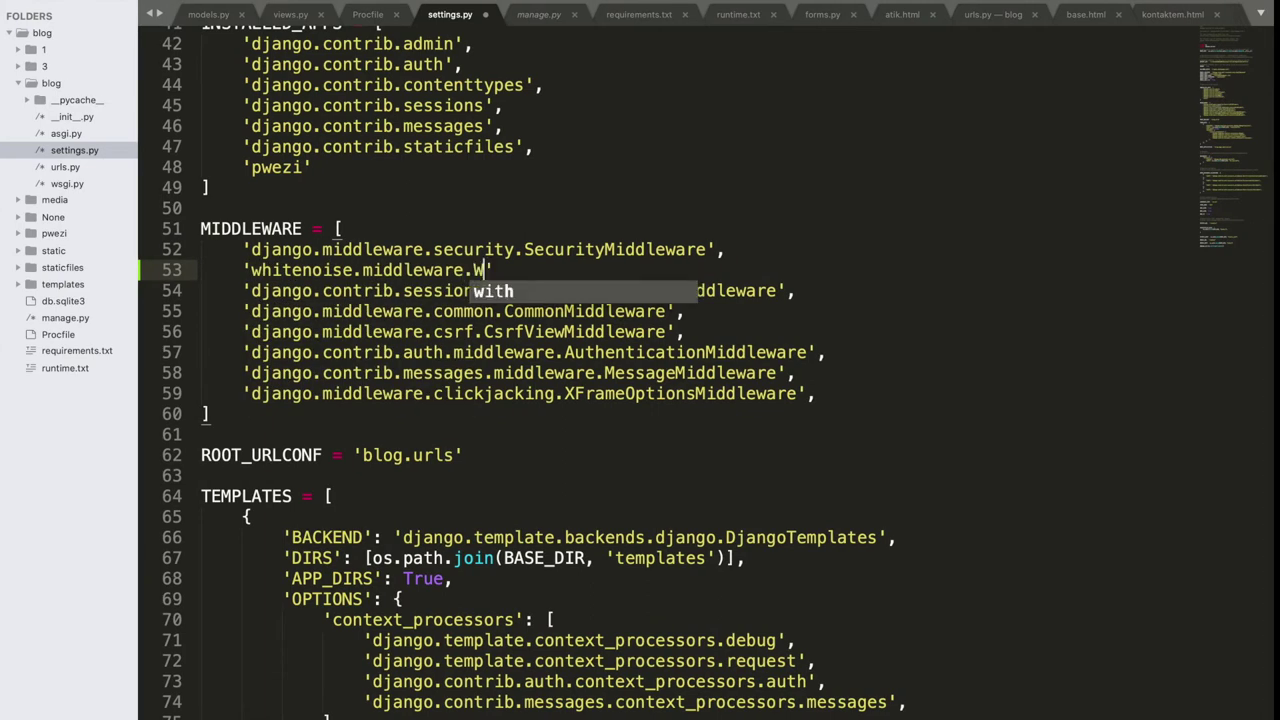
pyautogui.press('BackSpace')
pyautogui.press('BackSpace')
pyautogui.write('oiseMiddlewa')
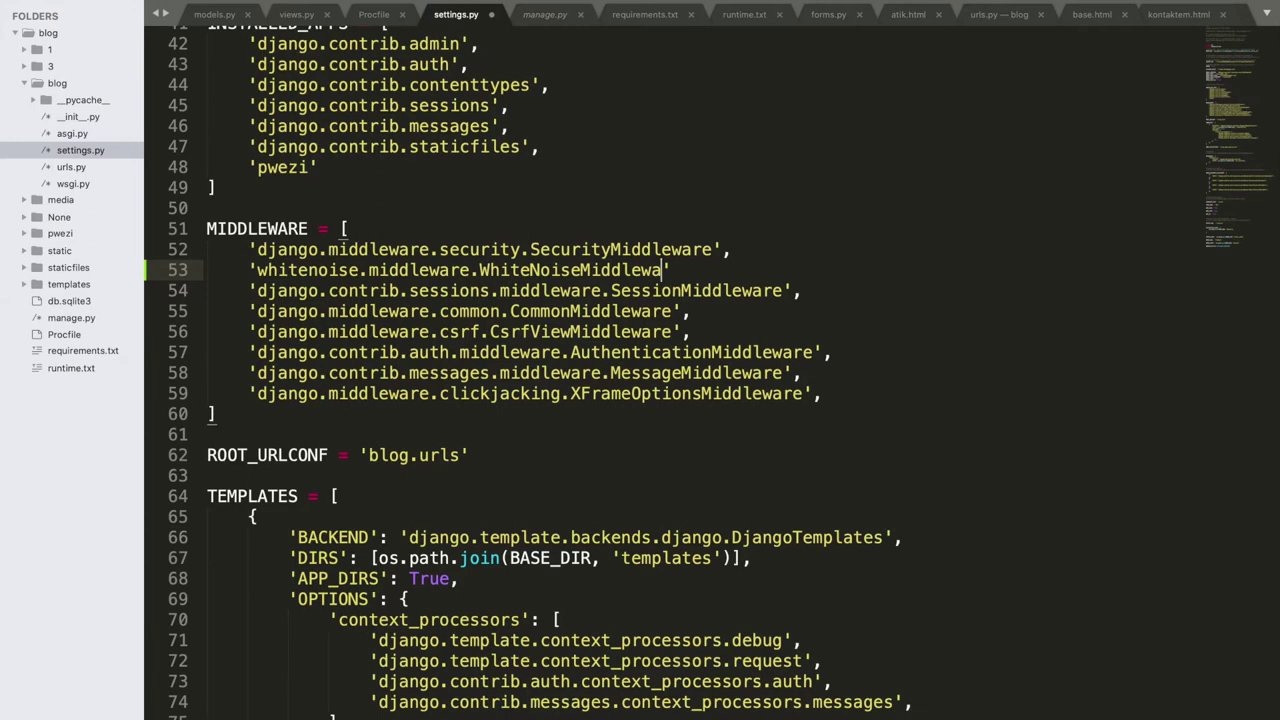
pyautogui.write('re')
pyautogui.write(',')
# Step: Add STATICFILES_STORAGE = 'whitenoise.django.GzipManifestStaticFilesStorage' at line 141 and save settings.py
pyautogui.scroll(-1, 812, 236)
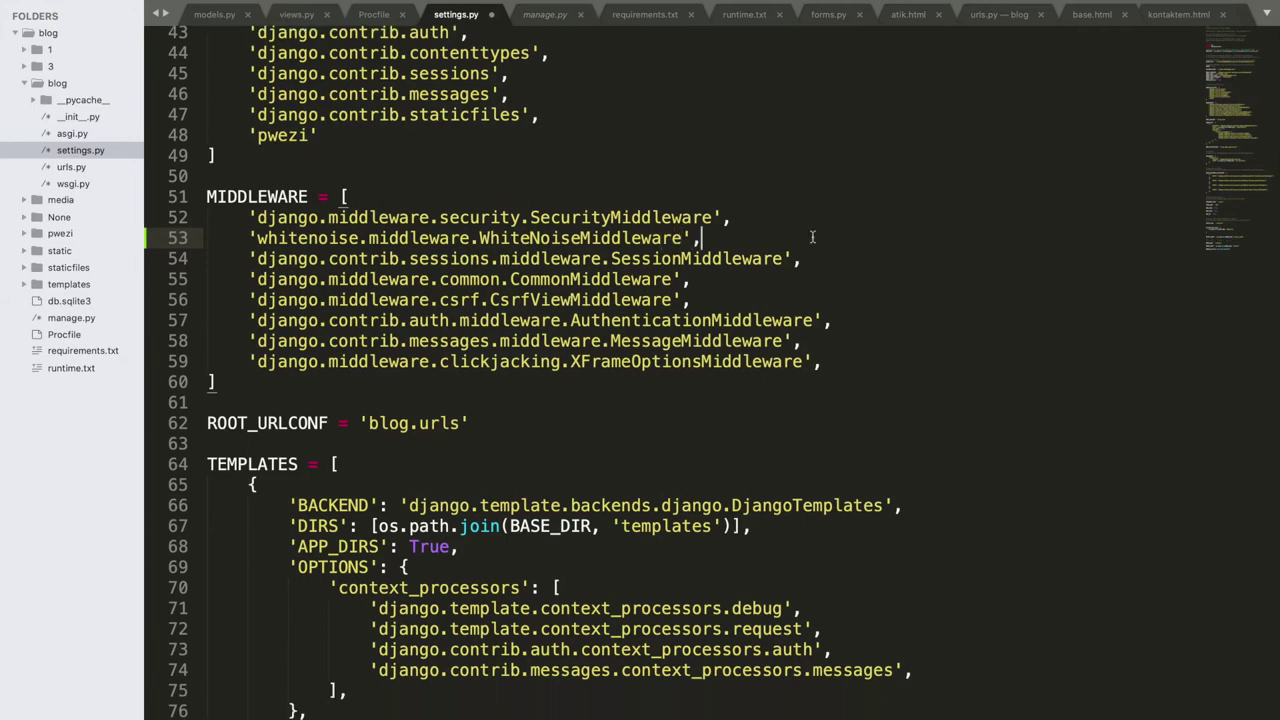
pyautogui.scroll(-12, 812, 236)
pyautogui.scroll(-12, 812, 236)
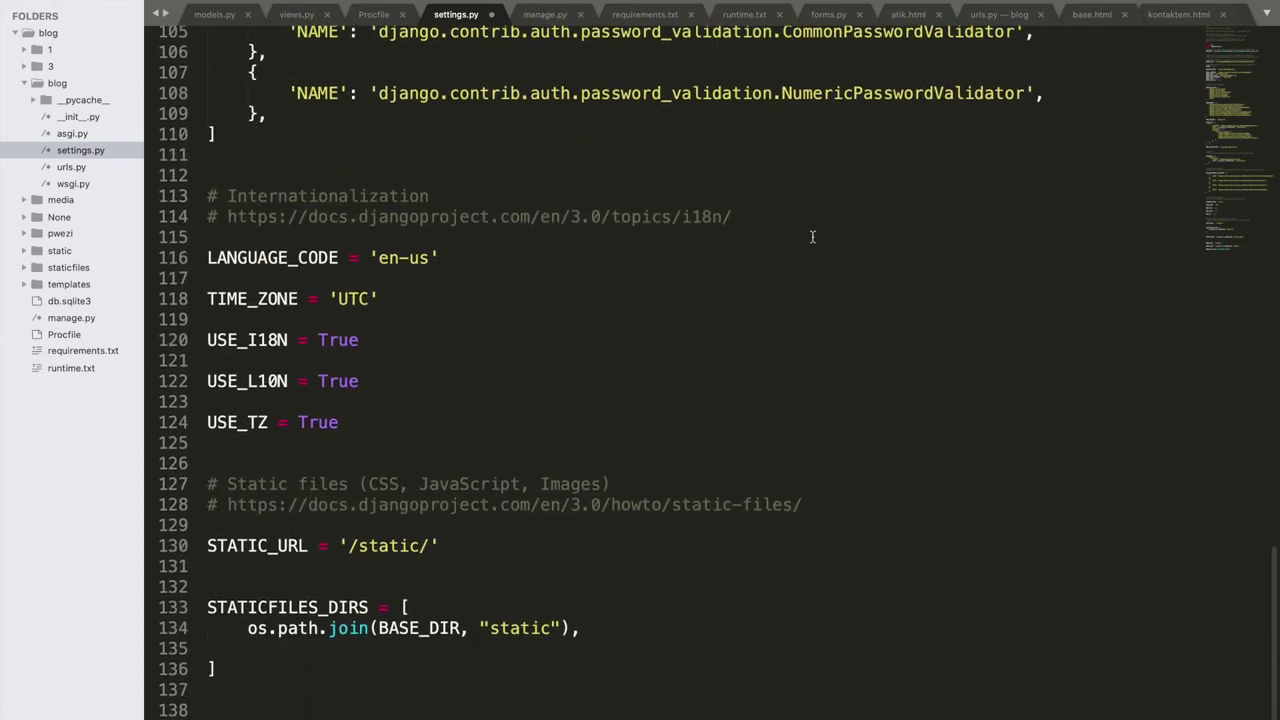
pyautogui.click(231, 566)
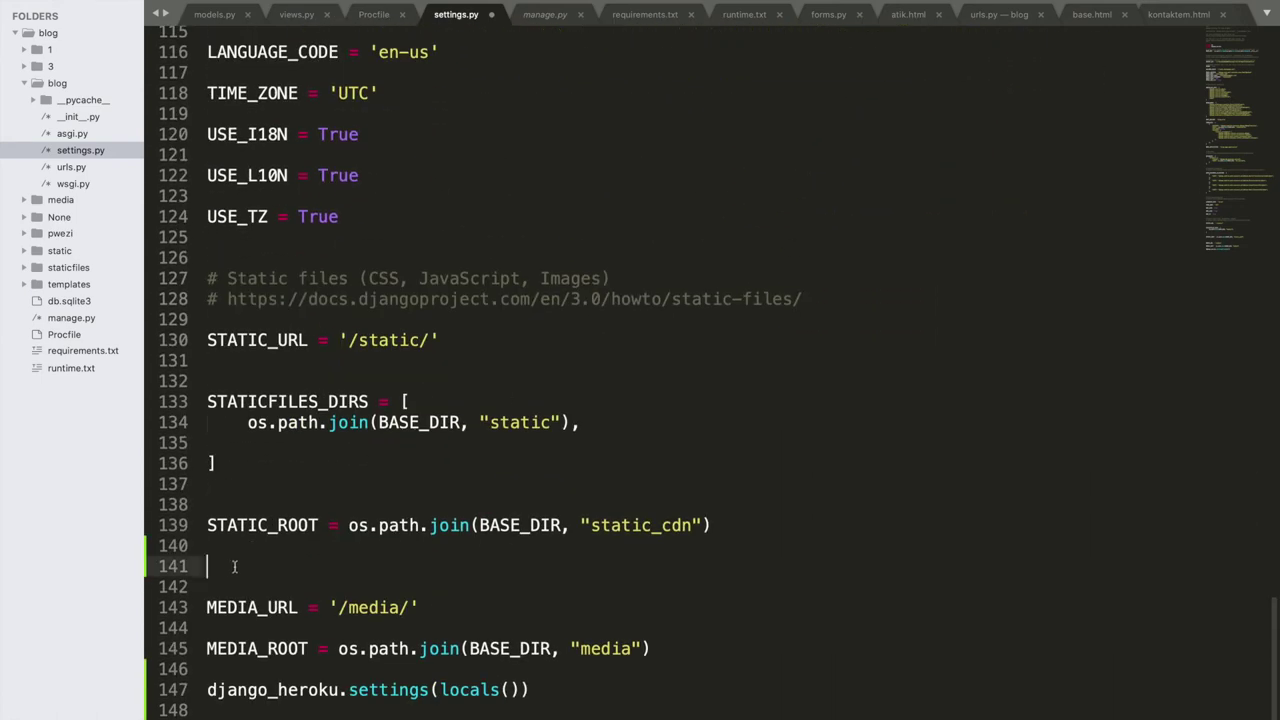
pyautogui.write('St')
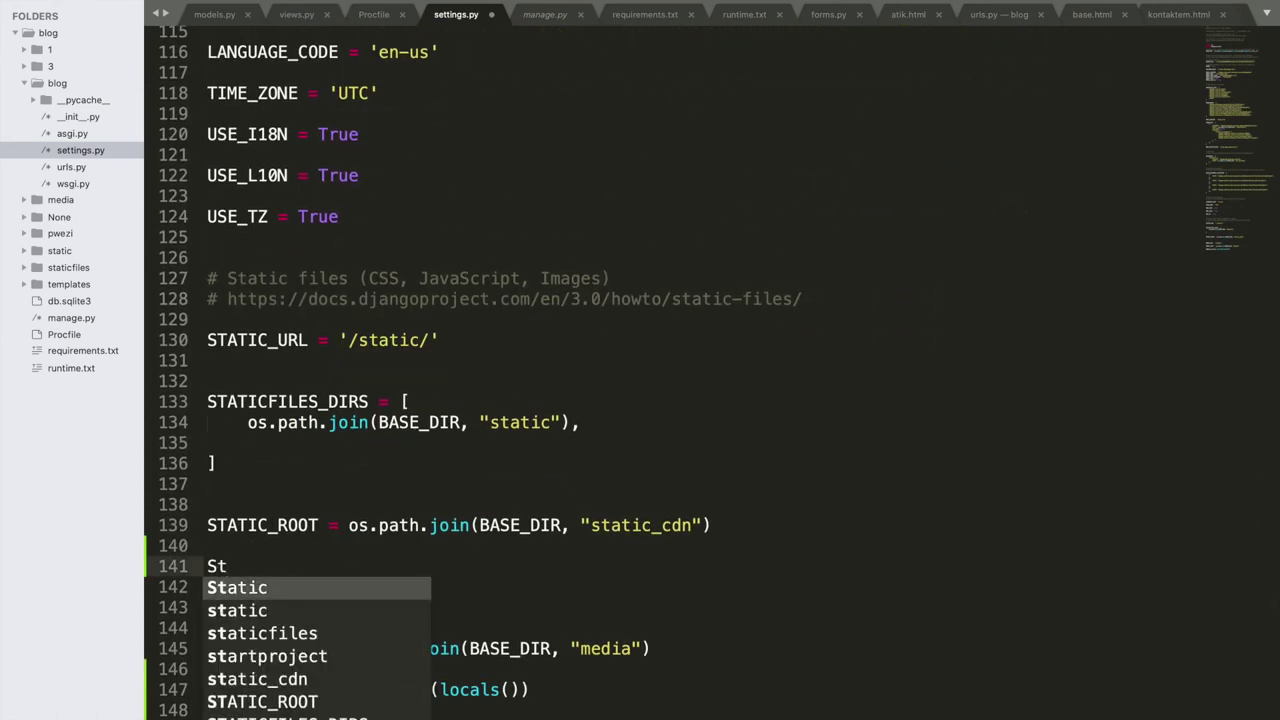
pyautogui.press('Down')
pyautogui.press('Down')
pyautogui.press('Down')
pyautogui.press('Down')
pyautogui.press('Down')
pyautogui.press('Down')
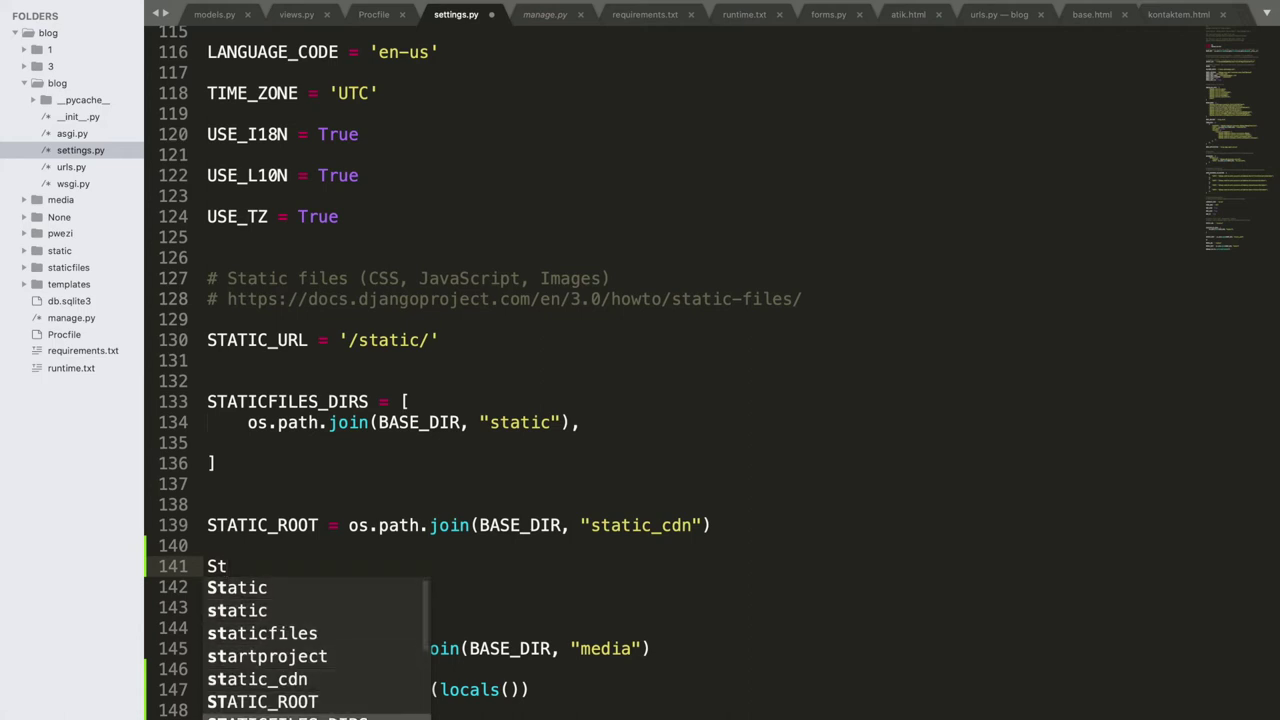
pyautogui.press('Return')
pyautogui.press('BackSpace')
pyautogui.press('BackSpace')
pyautogui.press('BackSpace')
pyautogui.press('BackSpace')
pyautogui.write('St')
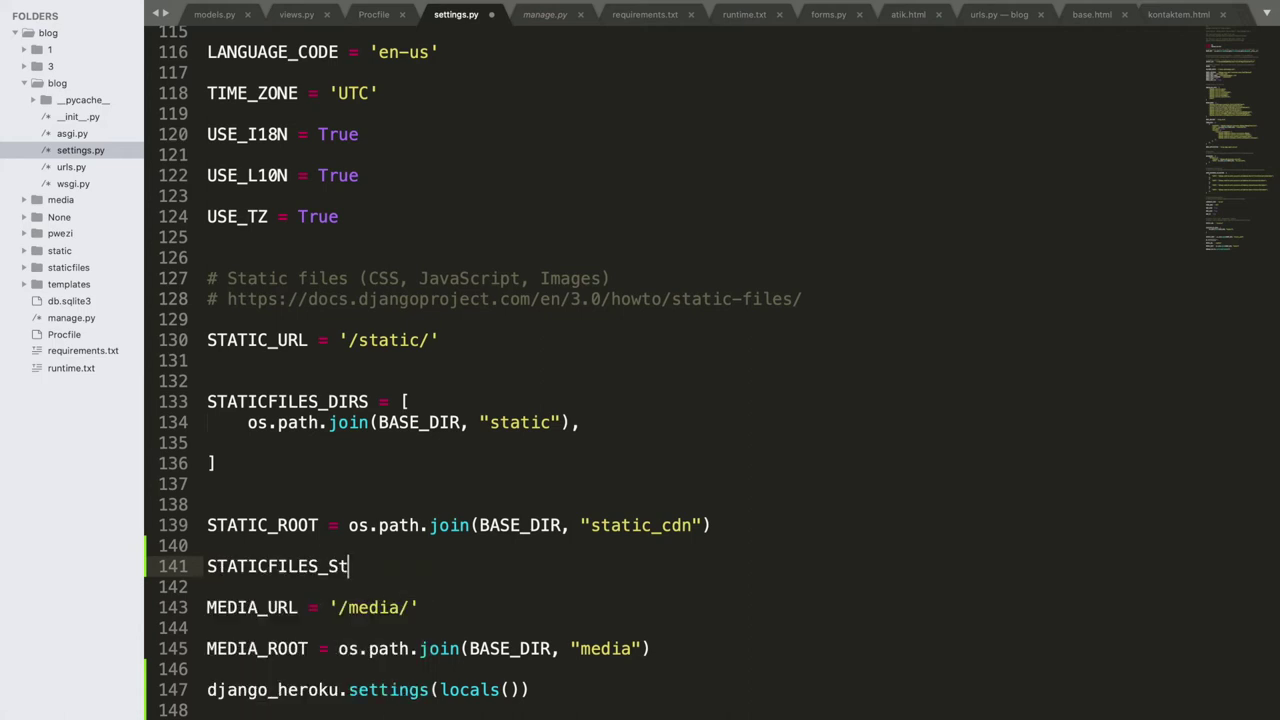
pyautogui.press('BackSpace')
pyautogui.write("TORAGE = 'whitenoise.django.GzipManifestStaticFilesStorage'")
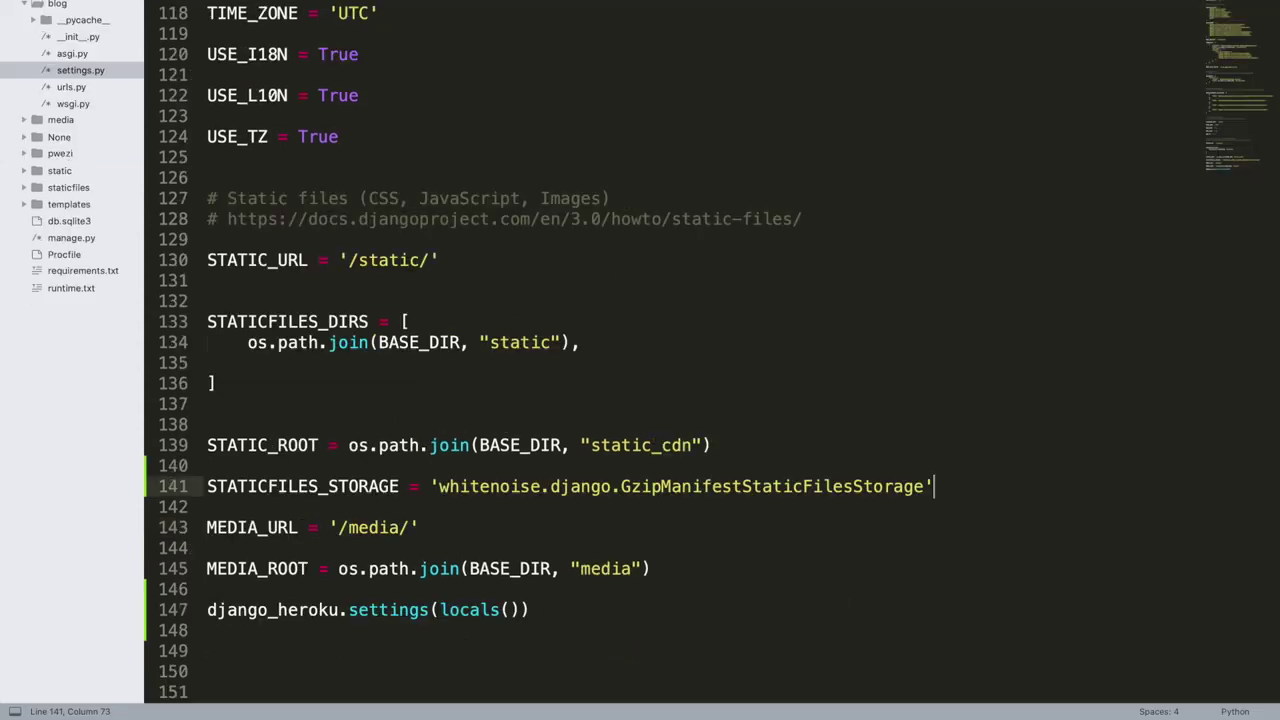
pyautogui.press('super+s')
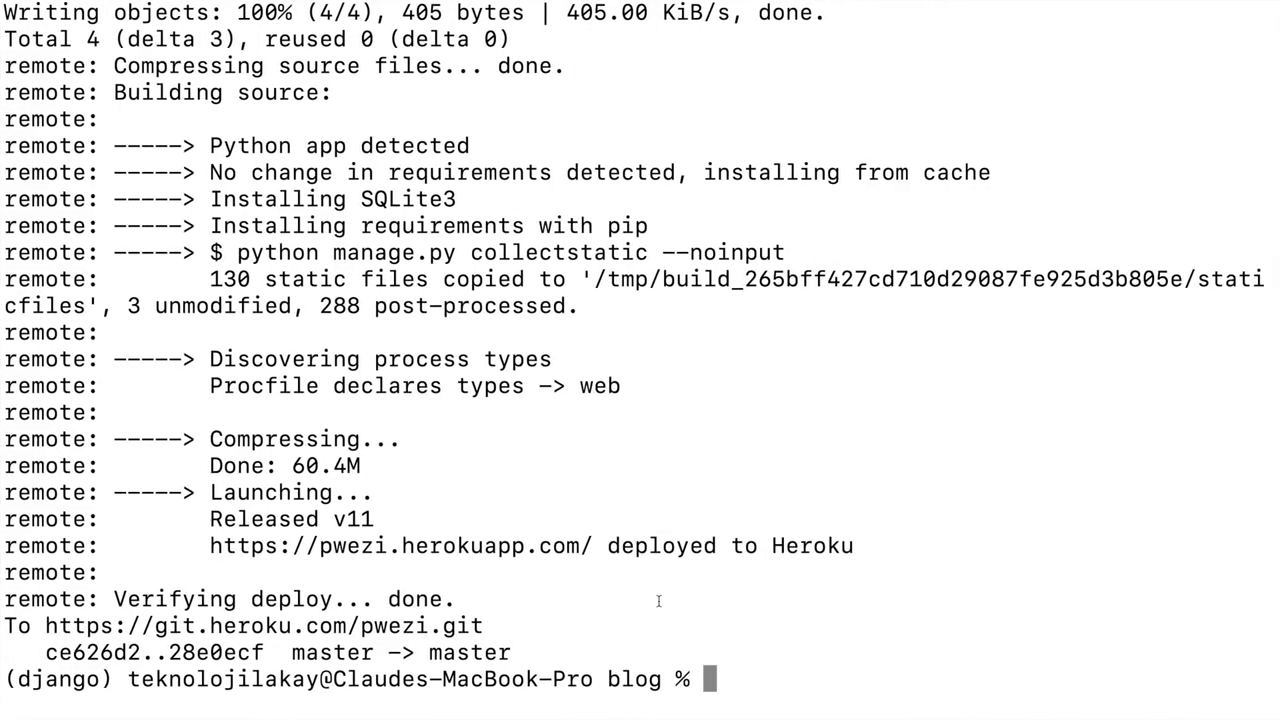
# Step: Stage the settings change and commit it with the message "whitenoise"
pyautogui.press('Up')
pyautogui.press('Up')
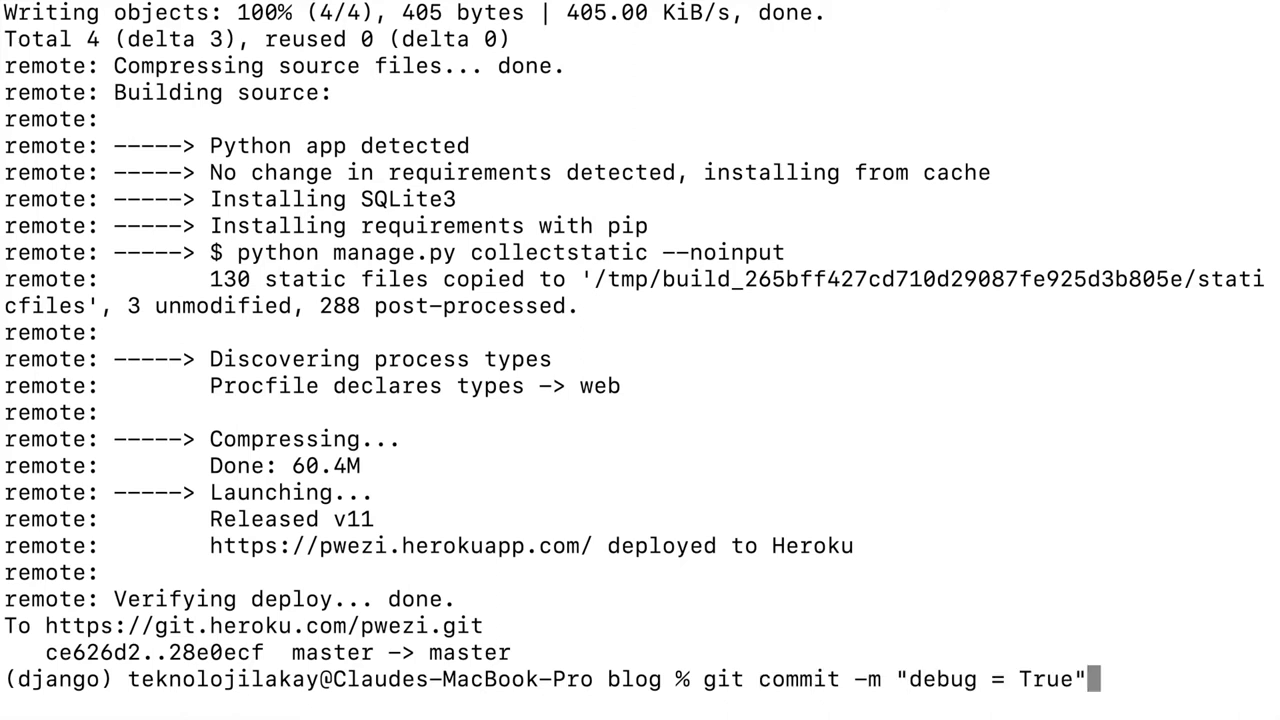
pyautogui.press('Return')
pyautogui.press('Up')
pyautogui.press('Up')
pyautogui.press('Up')
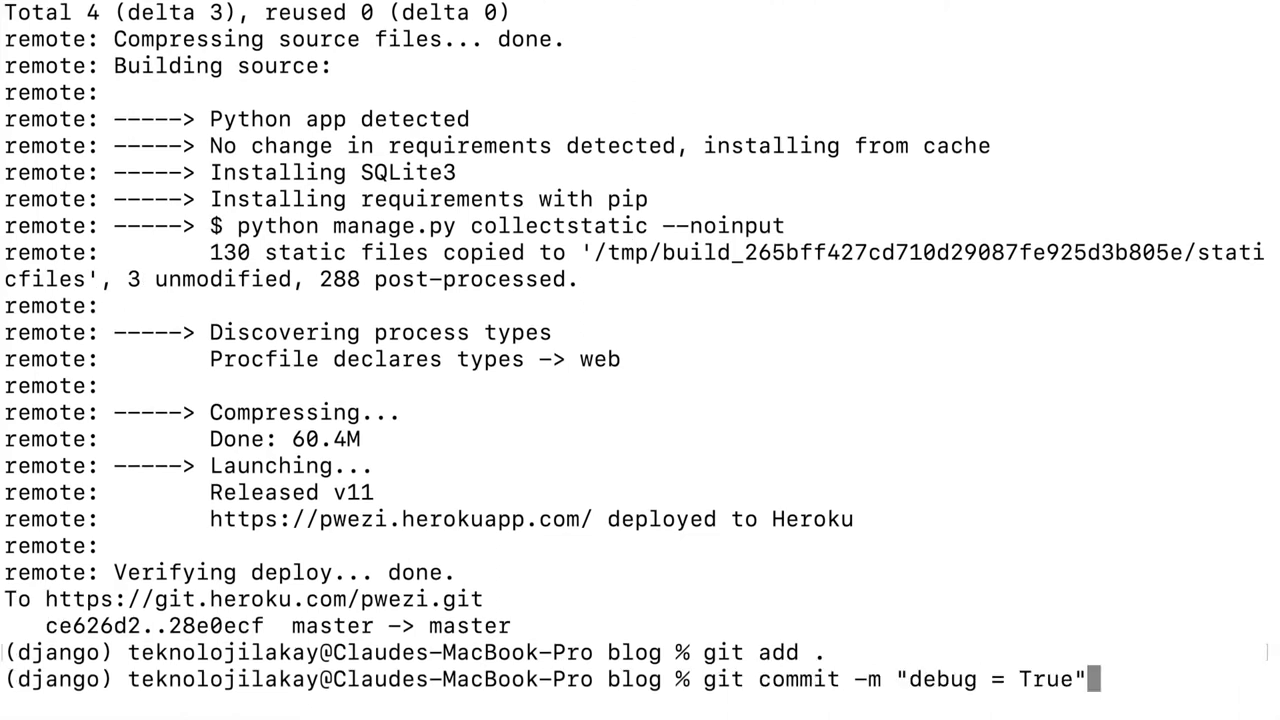
pyautogui.press('Left')
pyautogui.press('BackSpace')
pyautogui.press('BackSpace')
pyautogui.press('BackSpace')
pyautogui.press('BackSpace')
pyautogui.press('BackSpace')
pyautogui.press('BackSpace')
pyautogui.press('BackSpace')
pyautogui.press('BackSpace')
pyautogui.press('BackSpace')
pyautogui.press('BackSpace')
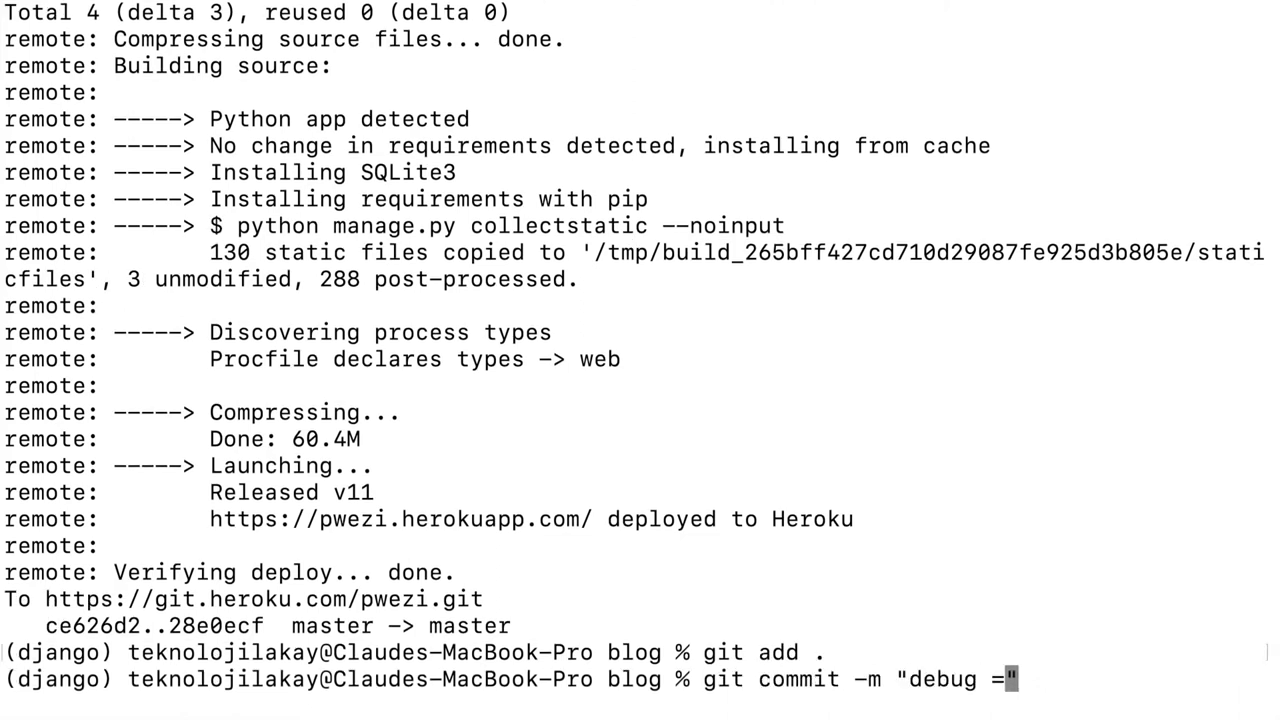
pyautogui.press('BackSpace')
pyautogui.press('BackSpace')
pyautogui.write('whi')
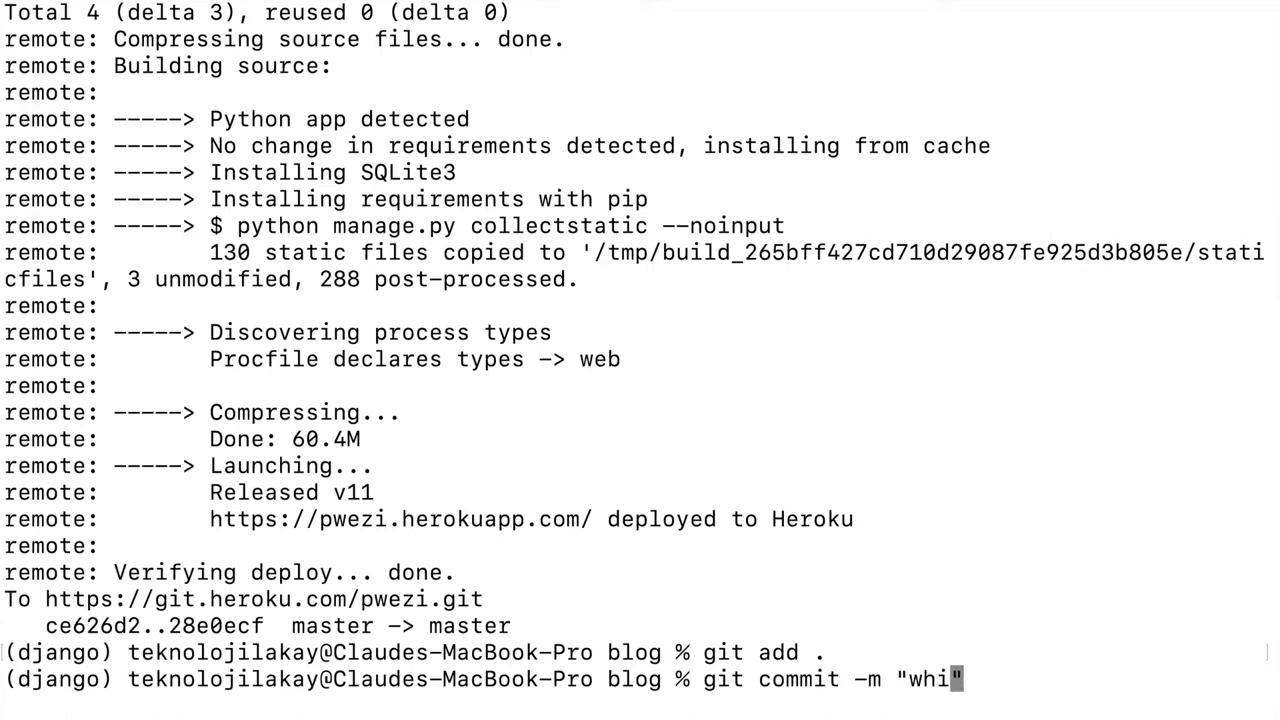
pyautogui.write('tenois')
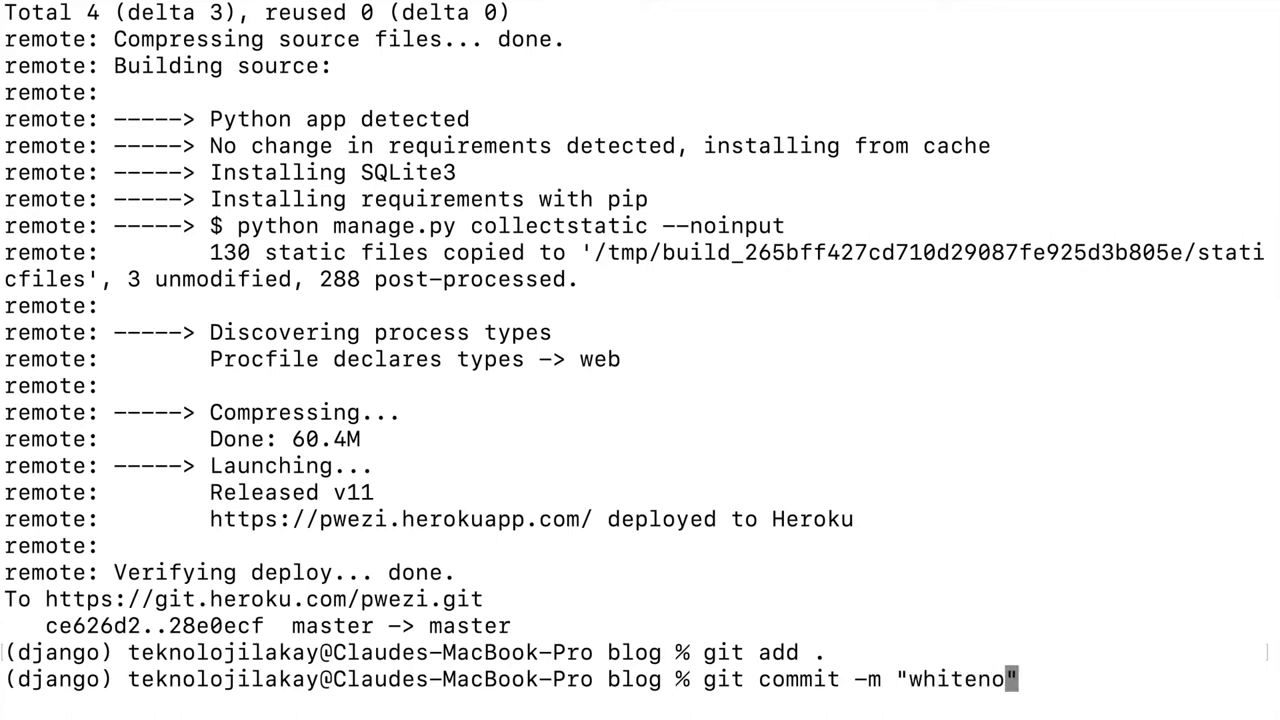
pyautogui.write('e')
pyautogui.press('Return')
# Step: Run git push heroku master to deploy the whitenoise commit
pyautogui.press('Up')
pyautogui.press('Up')
pyautogui.press('Up')
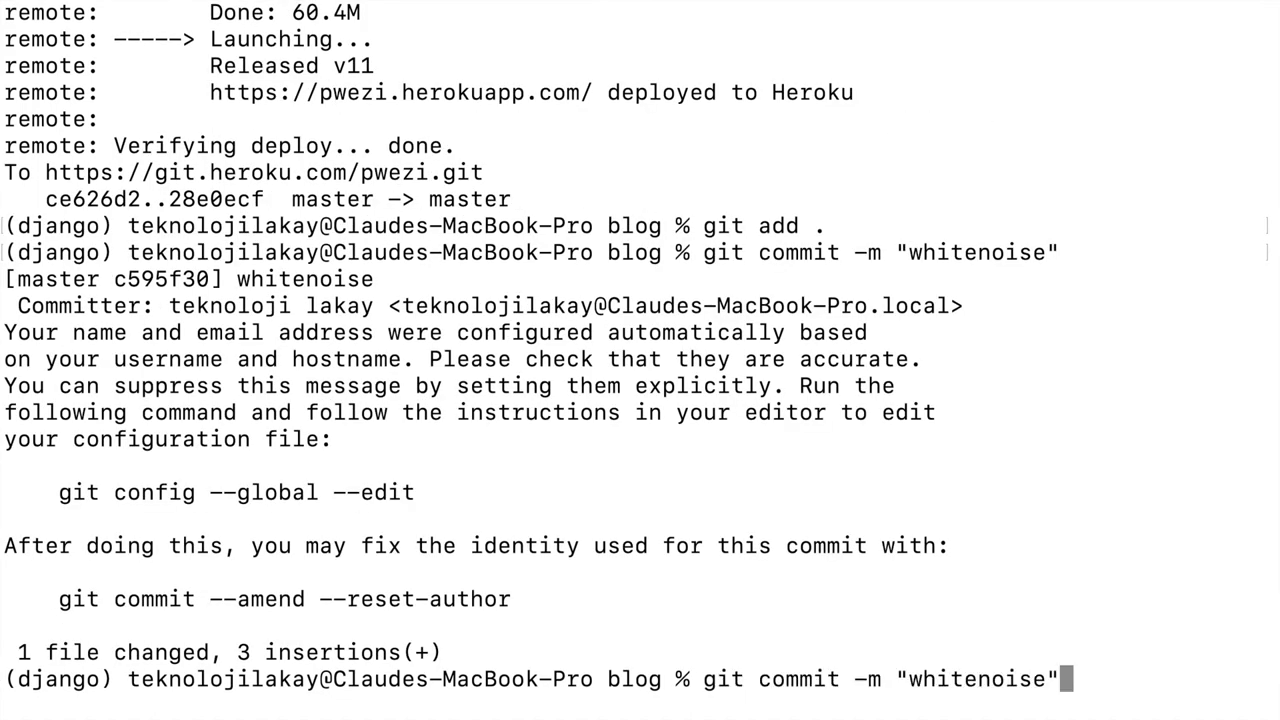
pyautogui.press('Up')
pyautogui.press('Down')
pyautogui.press('Return')
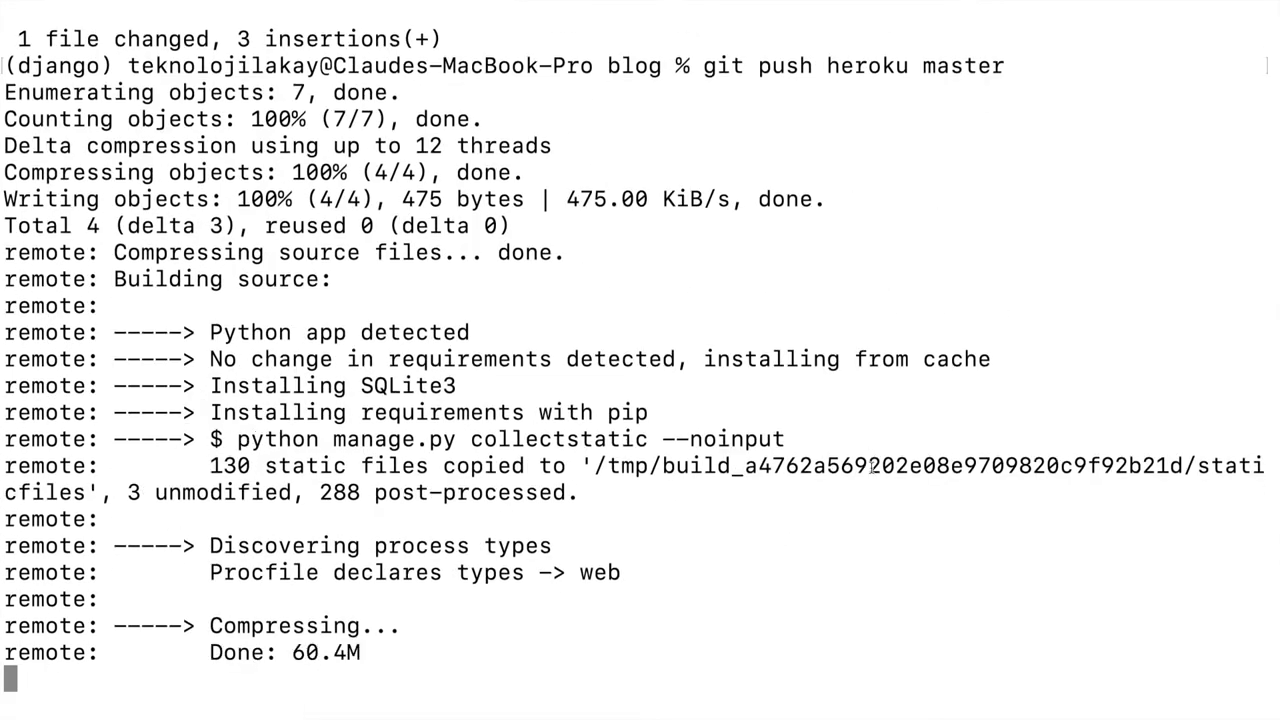
pyautogui.press('super+Tab')
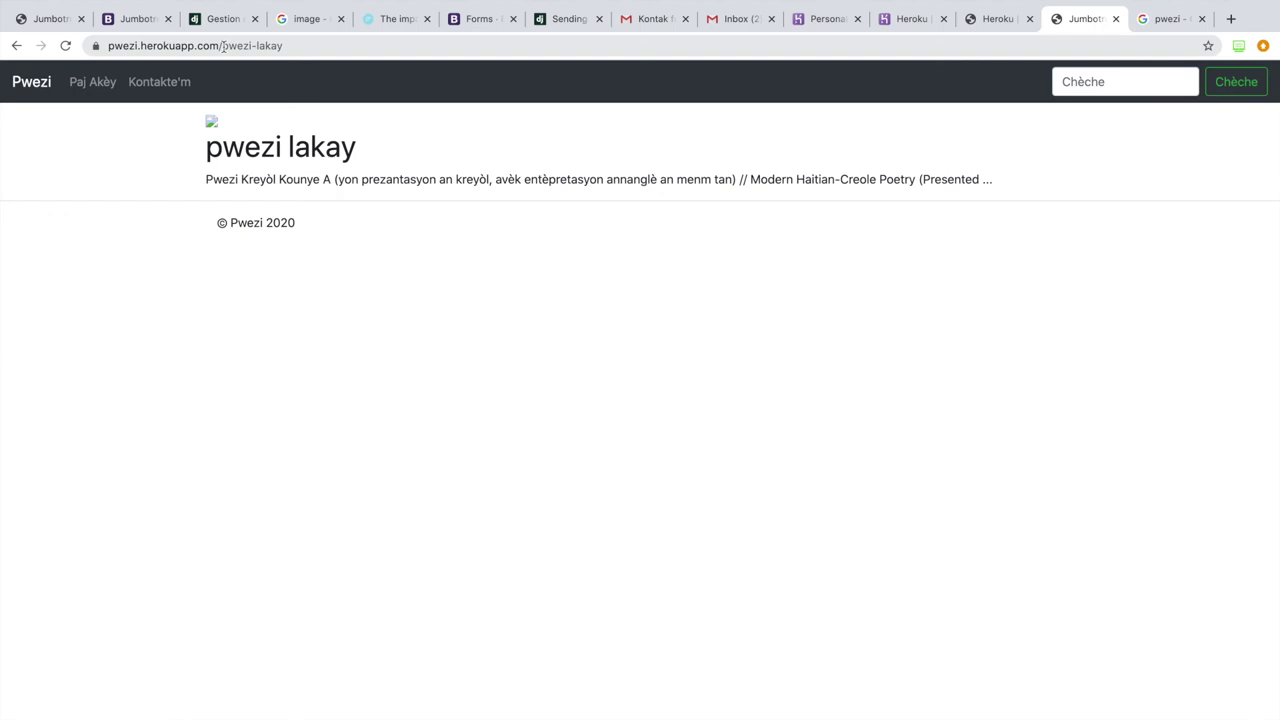
# Step: Switch the address from the post path to /admin and open the Posts list
pyautogui.moveTo(223, 45); pyautogui.dragTo(330, 47)
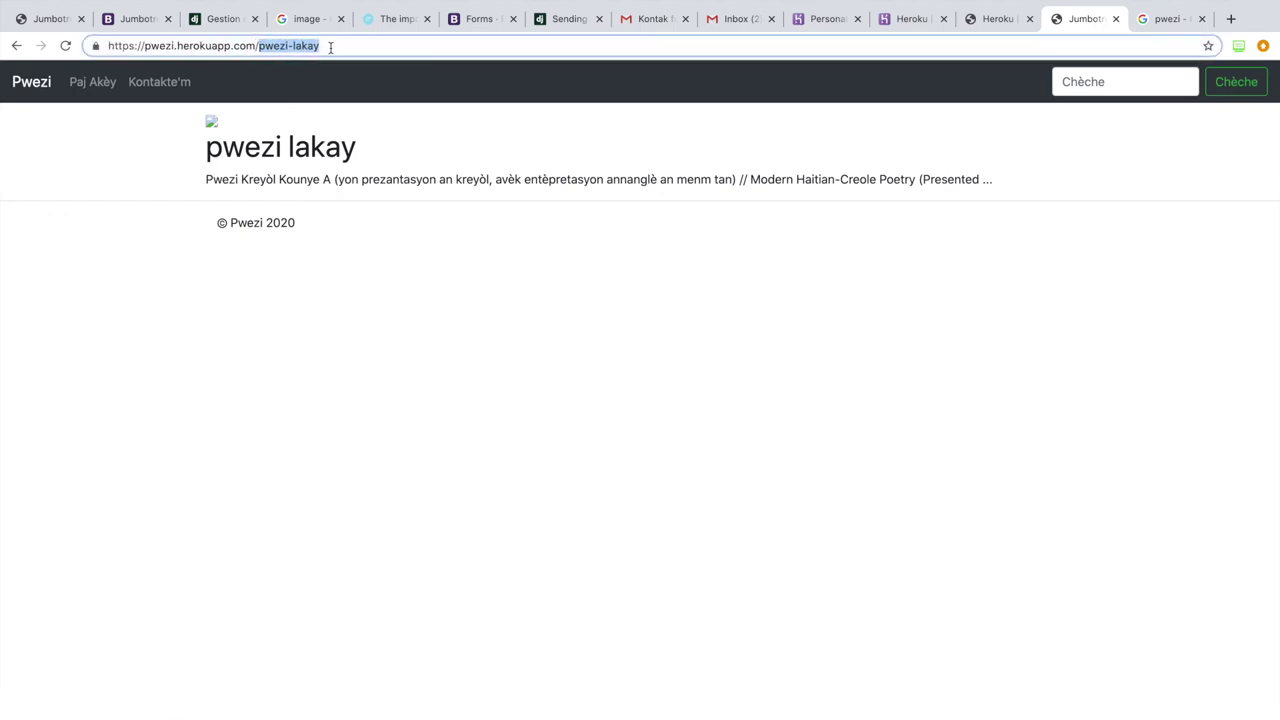
pyautogui.press('BackSpace')
pyautogui.write('admin/')
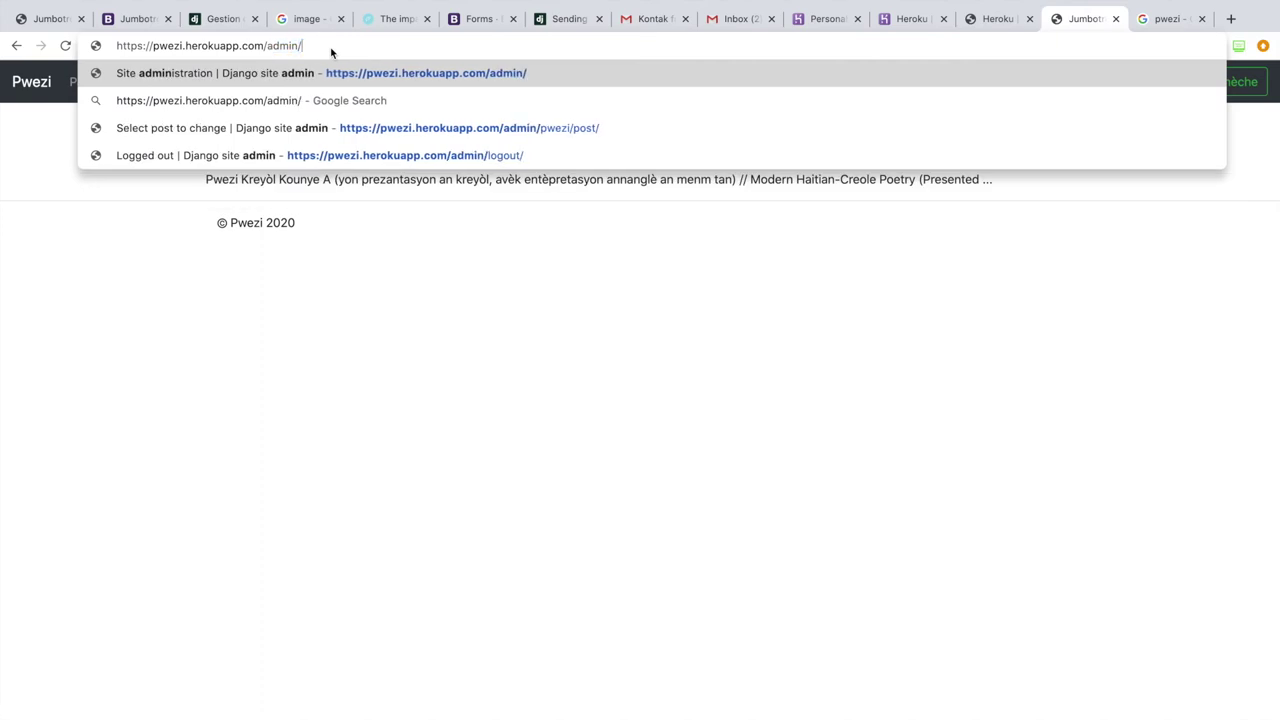
pyautogui.press('Return')
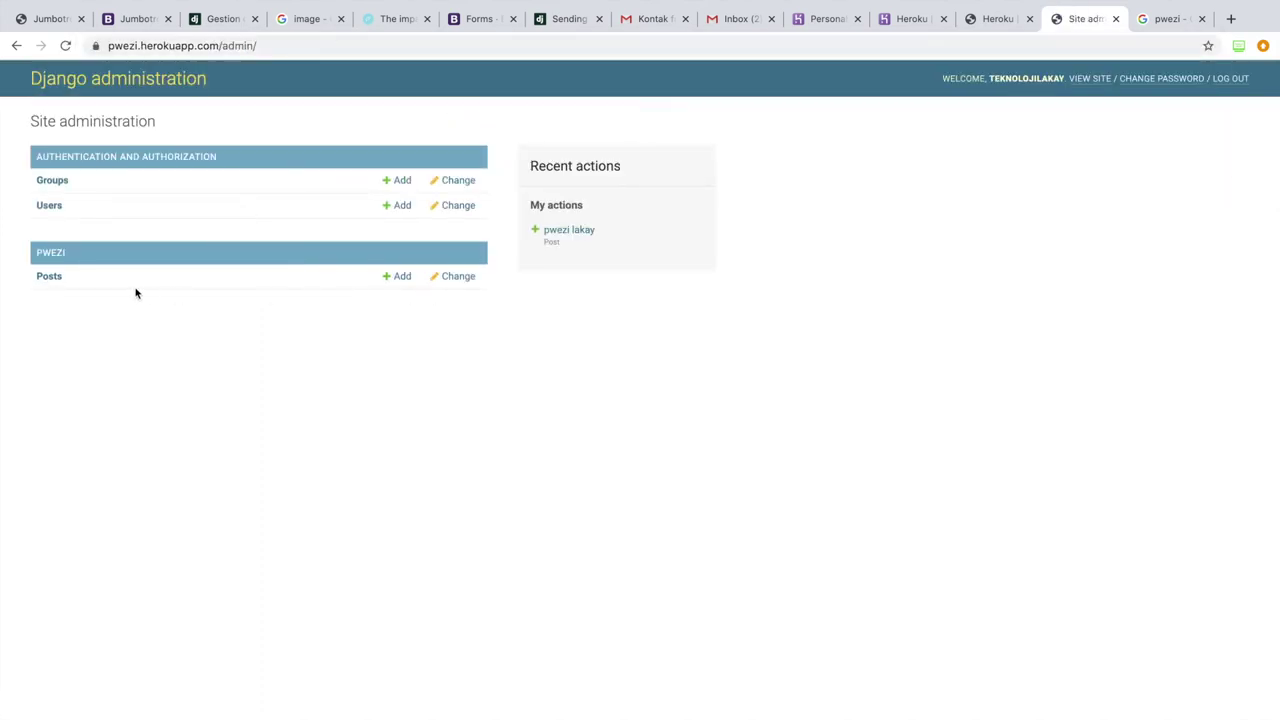
pyautogui.click(50, 279)
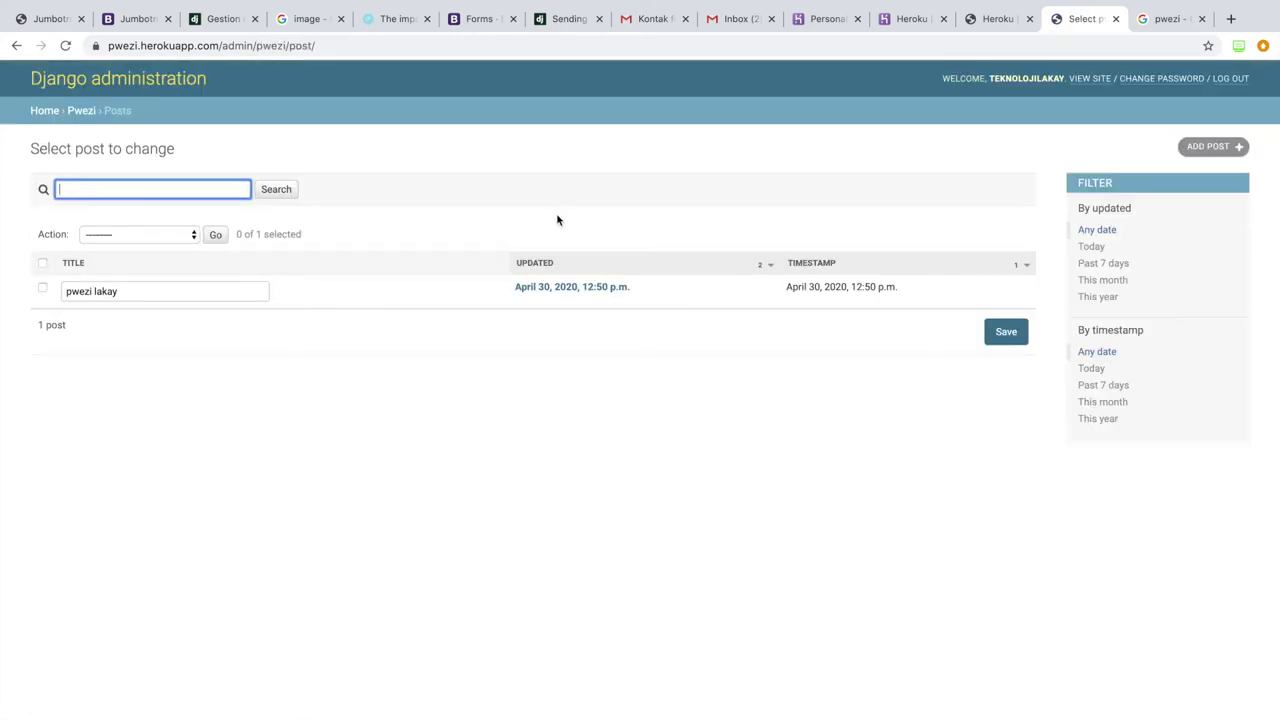
# Step: Set pwe.jpg as the pwezi lakay post's image, save it, and view the live post
pyautogui.click(558, 291)
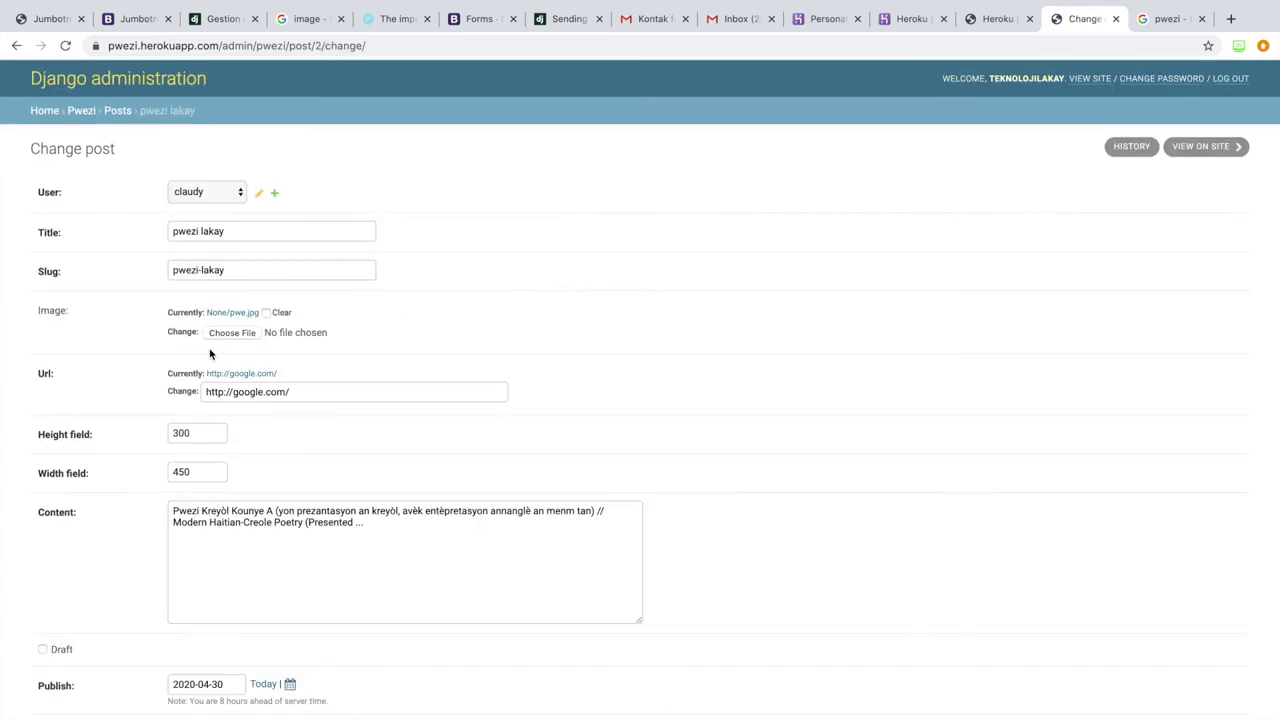
pyautogui.click(237, 333)
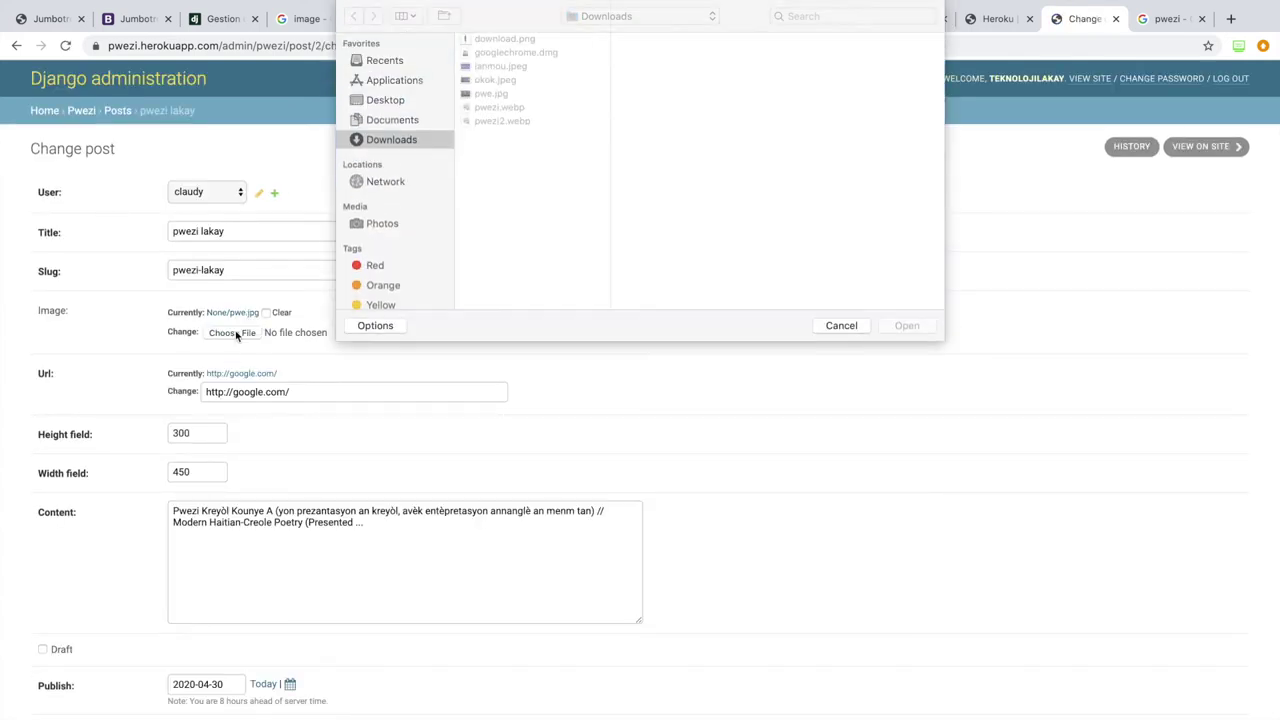
pyautogui.click(494, 93)
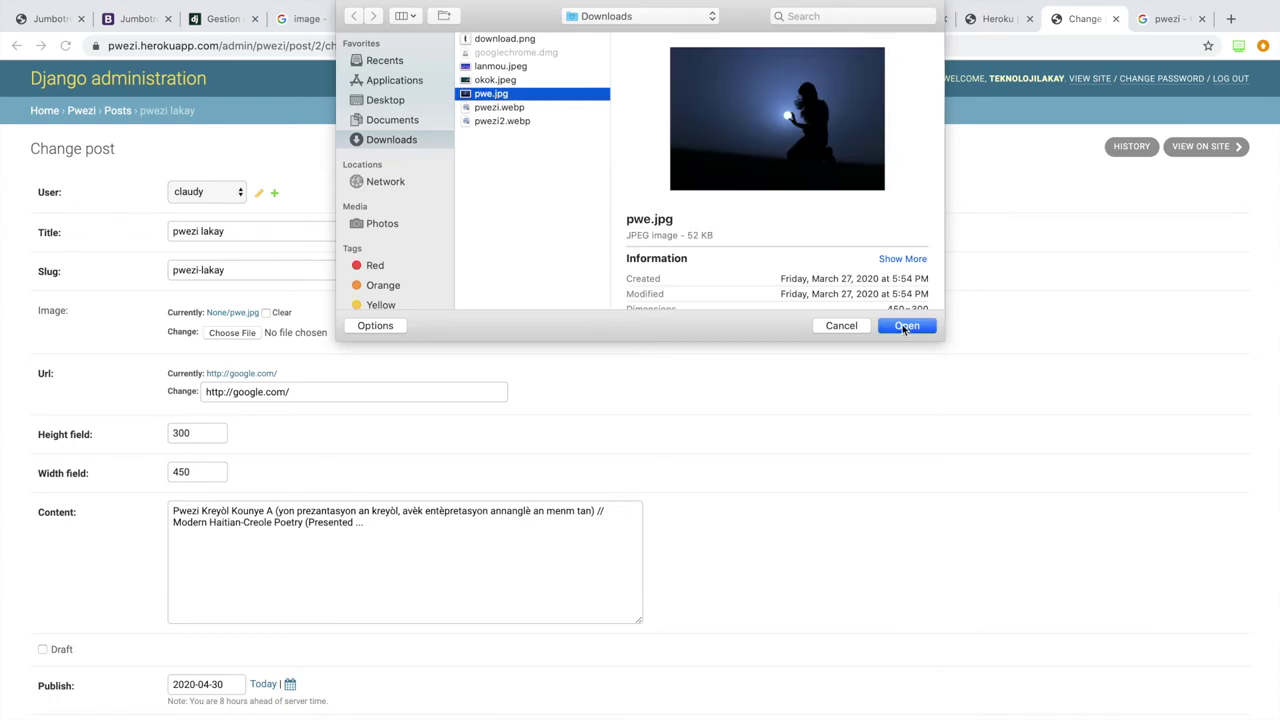
pyautogui.click(906, 326)
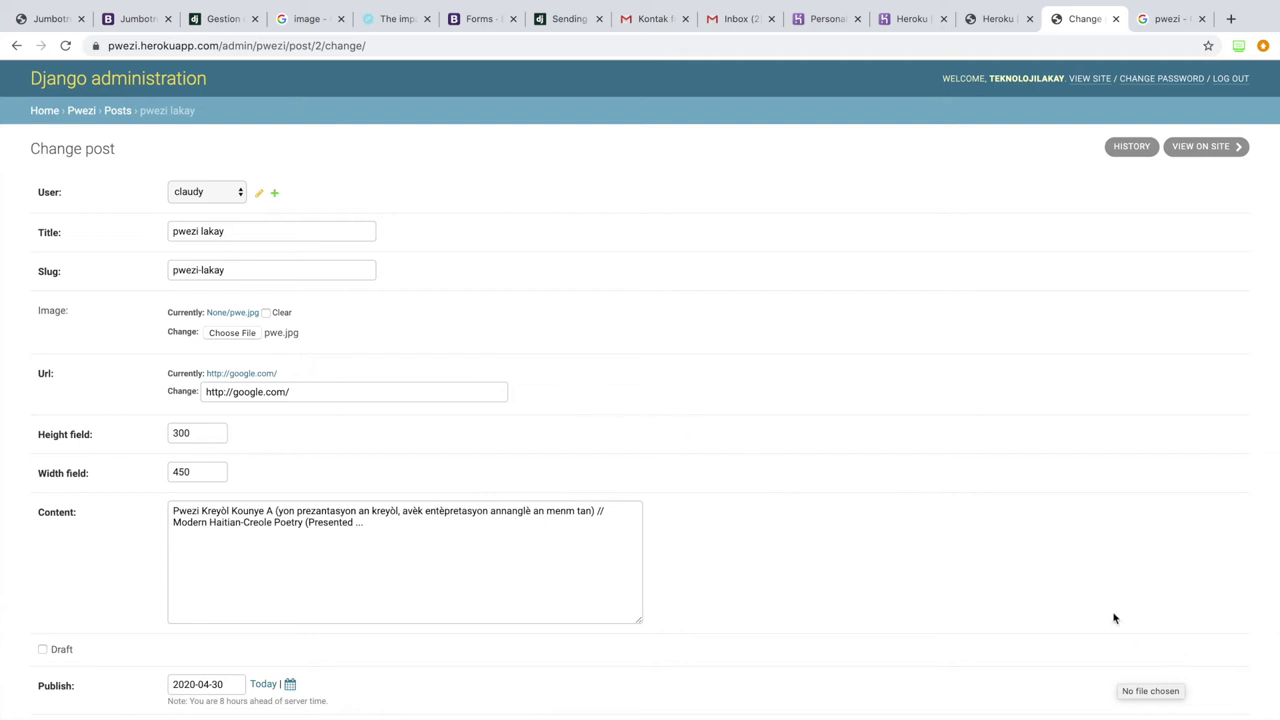
pyautogui.press('Return')
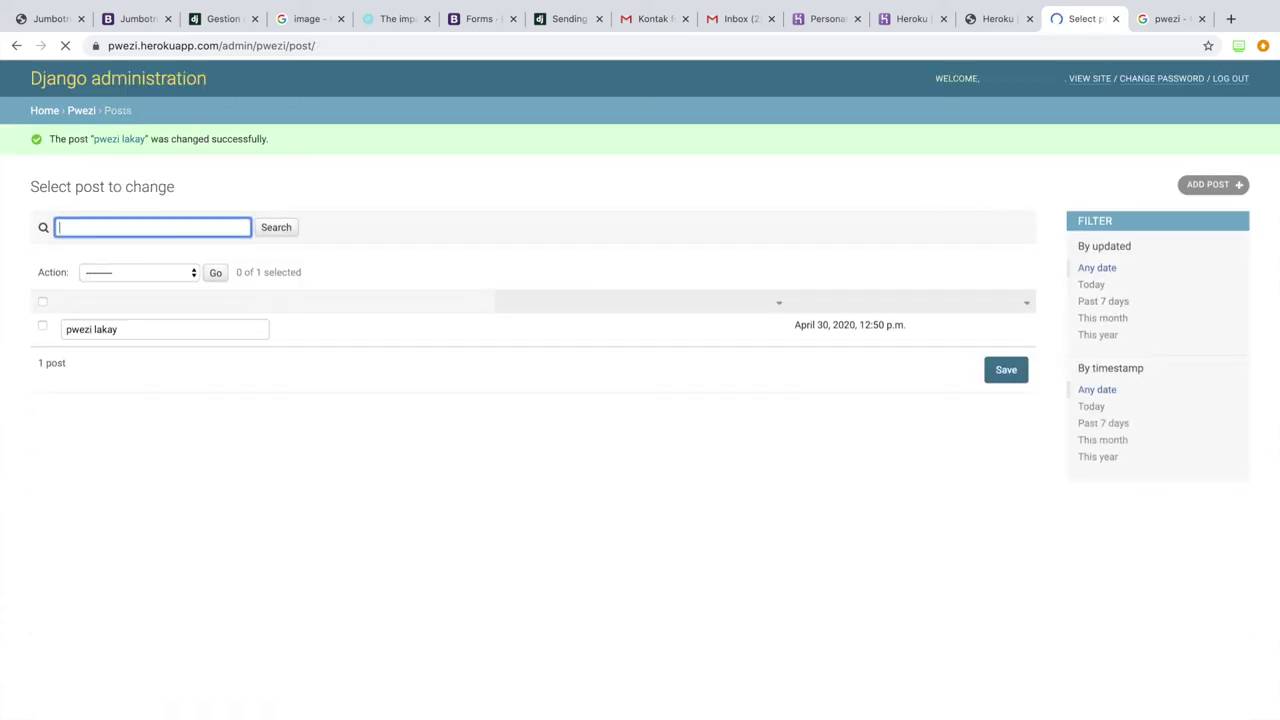
pyautogui.click(1089, 79)
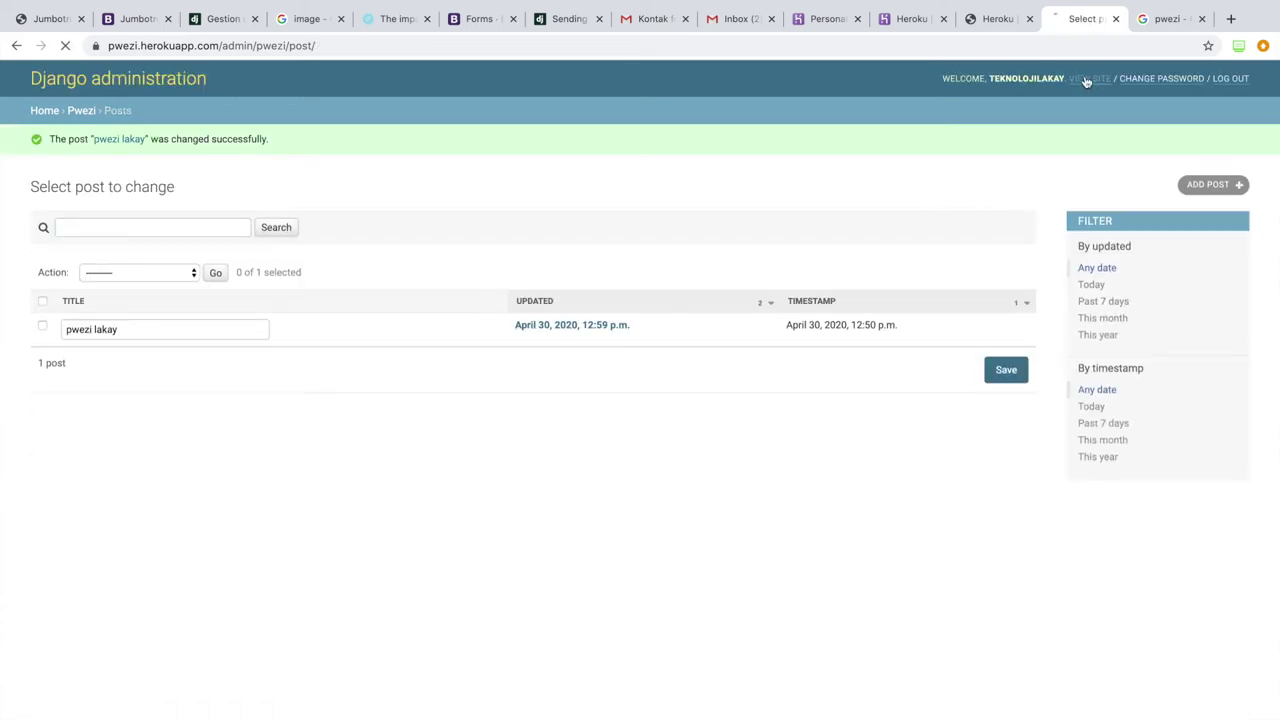
pyautogui.click(250, 429)
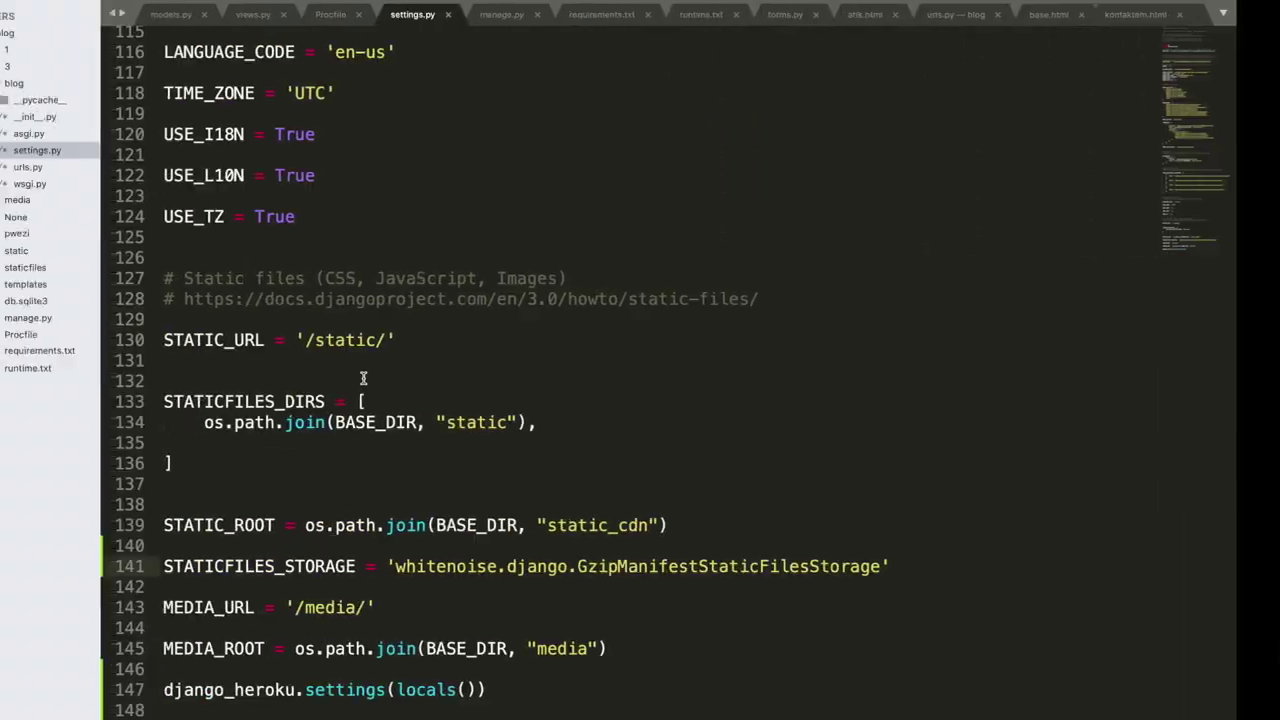
# Step: Scroll settings.py up to line 27 and select the DEBUG value True
pyautogui.scroll(20, 383, 291)
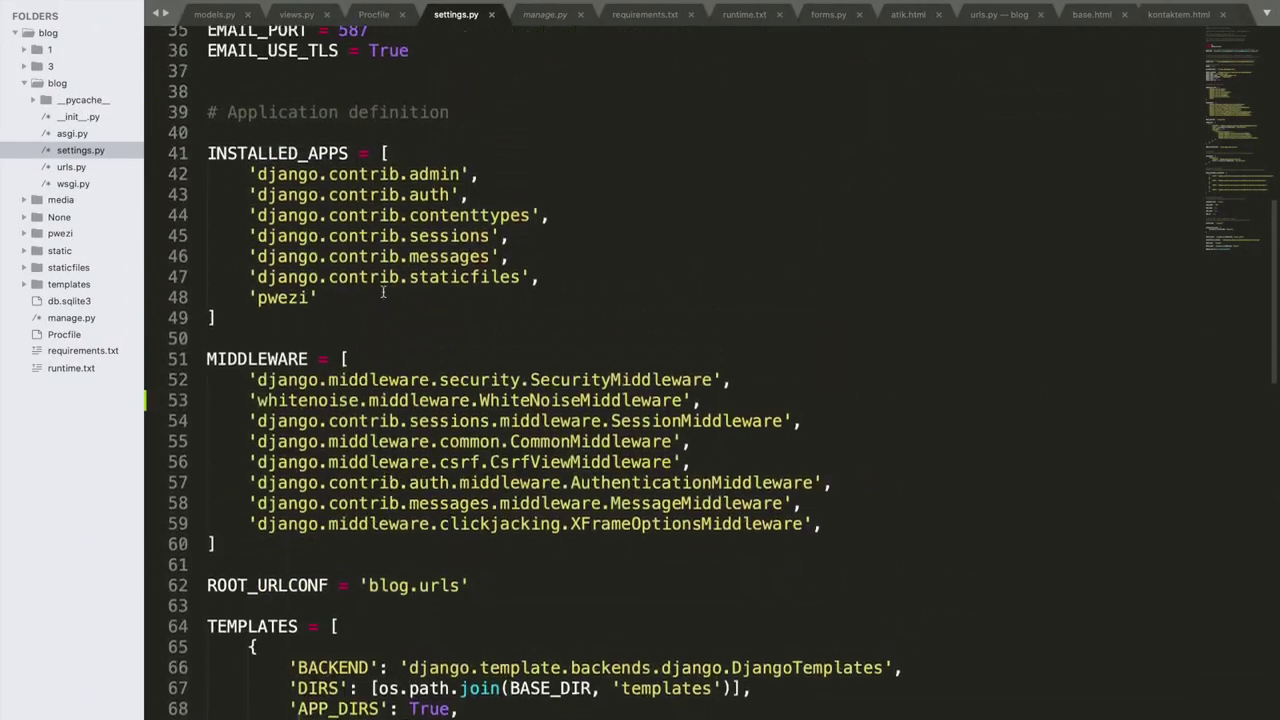
pyautogui.scroll(4, 383, 296)
pyautogui.doubleClick(308, 256)
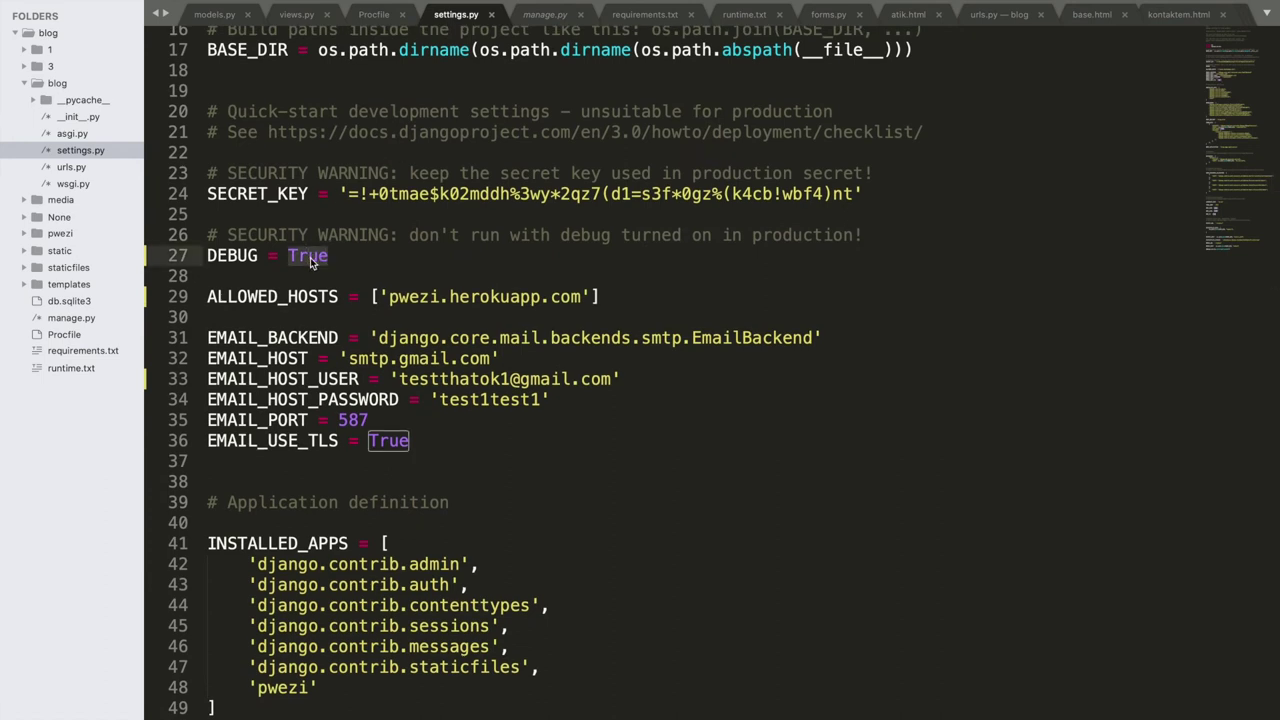
pyautogui.press('End')
pyautogui.doubleClick(310, 256)
pyautogui.click(352, 258)
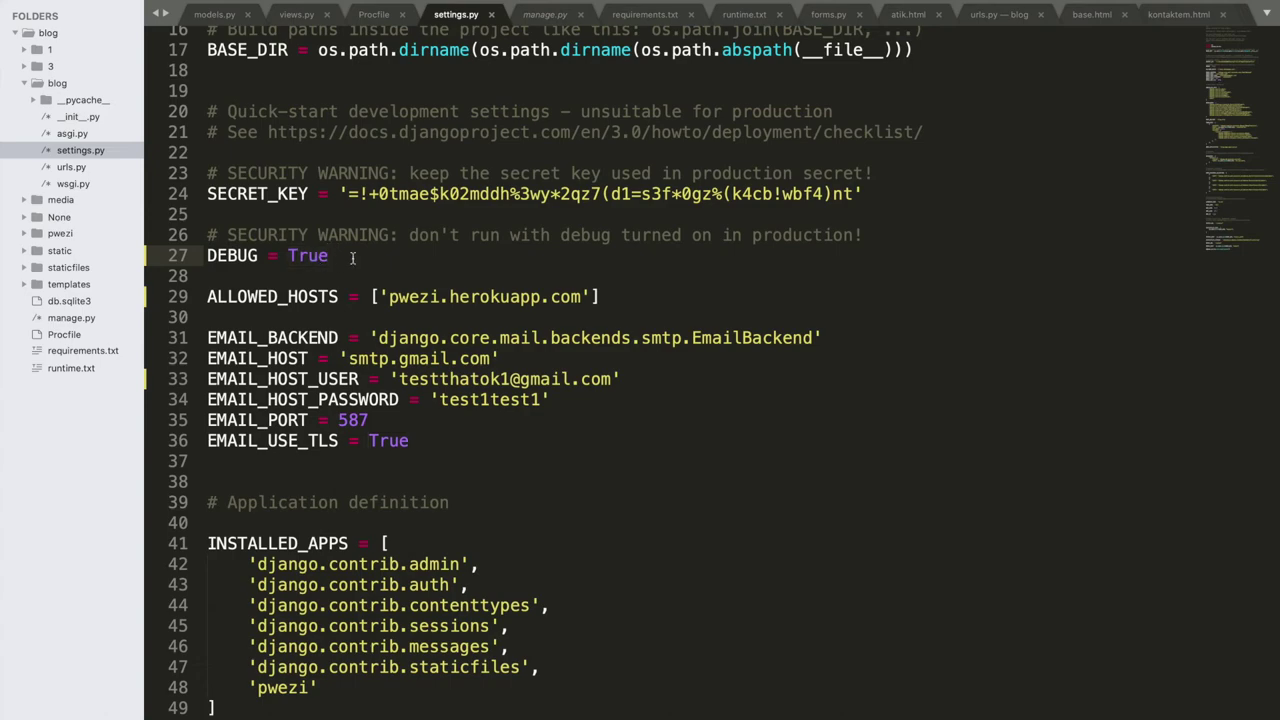
# Step: Glance at the live site, then review the debug security warning and DEBUG = True without editing
pyautogui.hotkey('ctrl', 'Right')
pyautogui.hotkey('ctrl', 'Right')
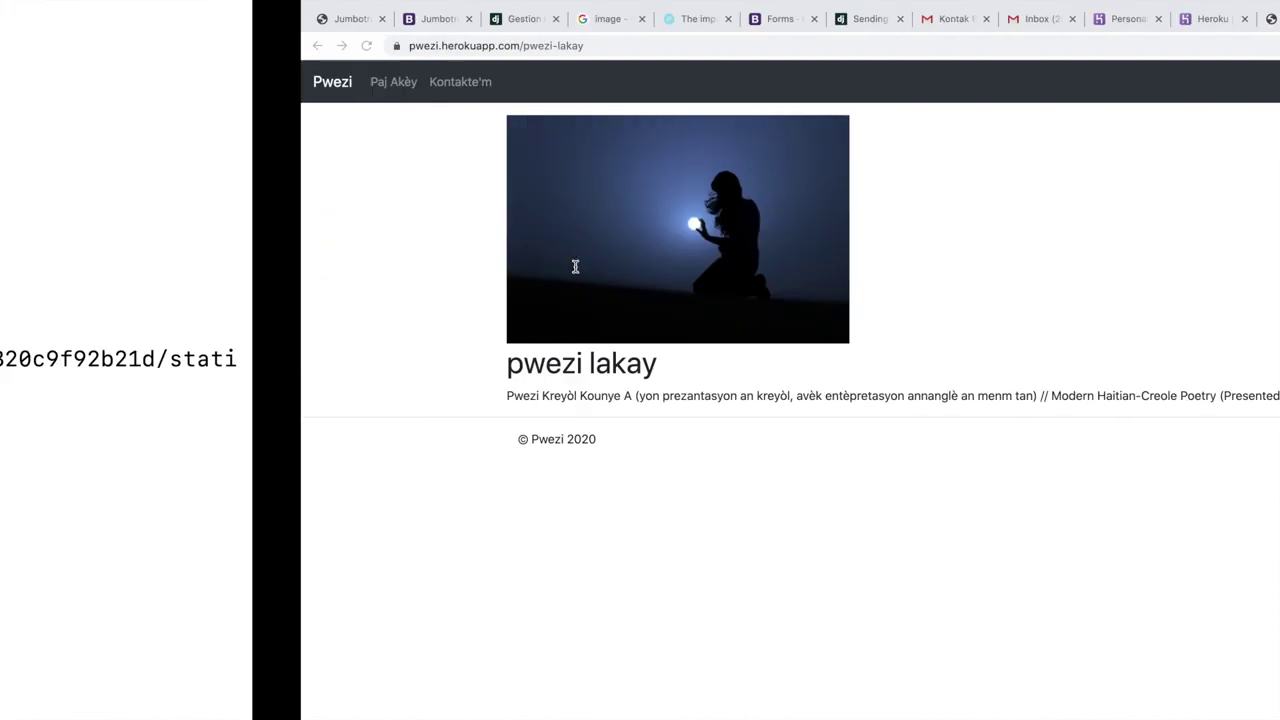
pyautogui.hotkey('ctrl', 'Left')
pyautogui.hotkey('ctrl', 'Left')
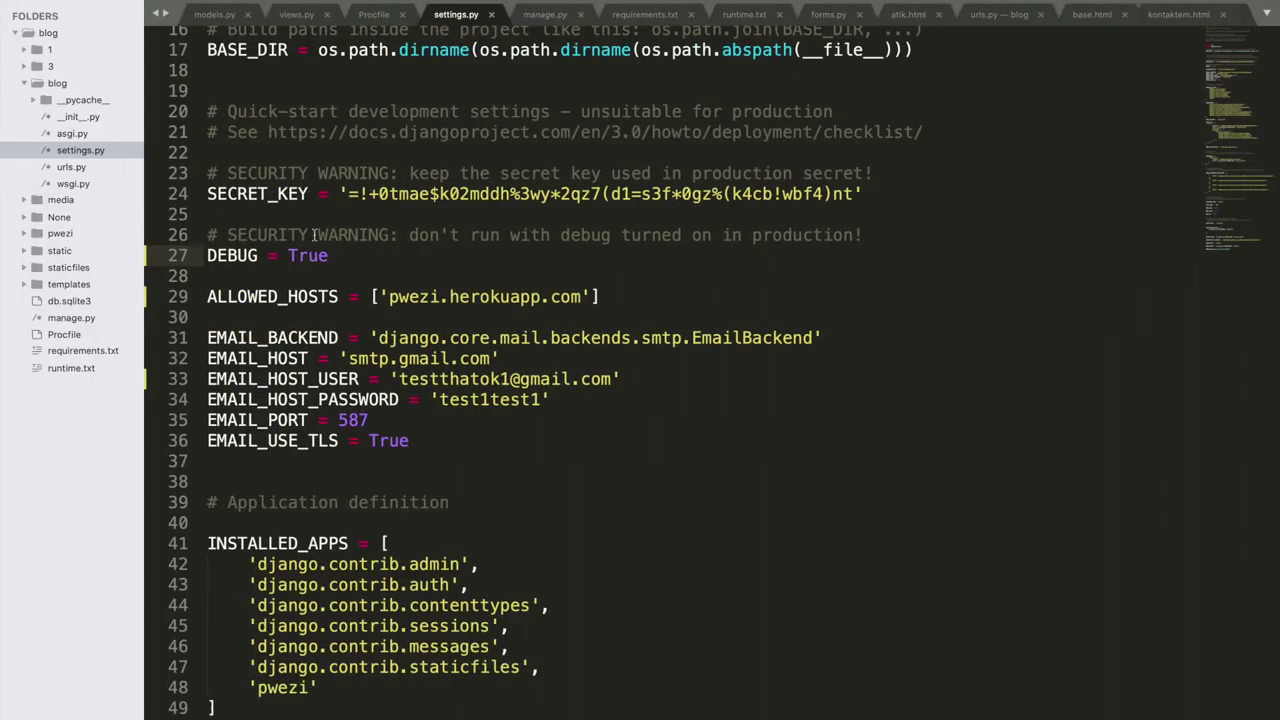
pyautogui.doubleClick(305, 256)
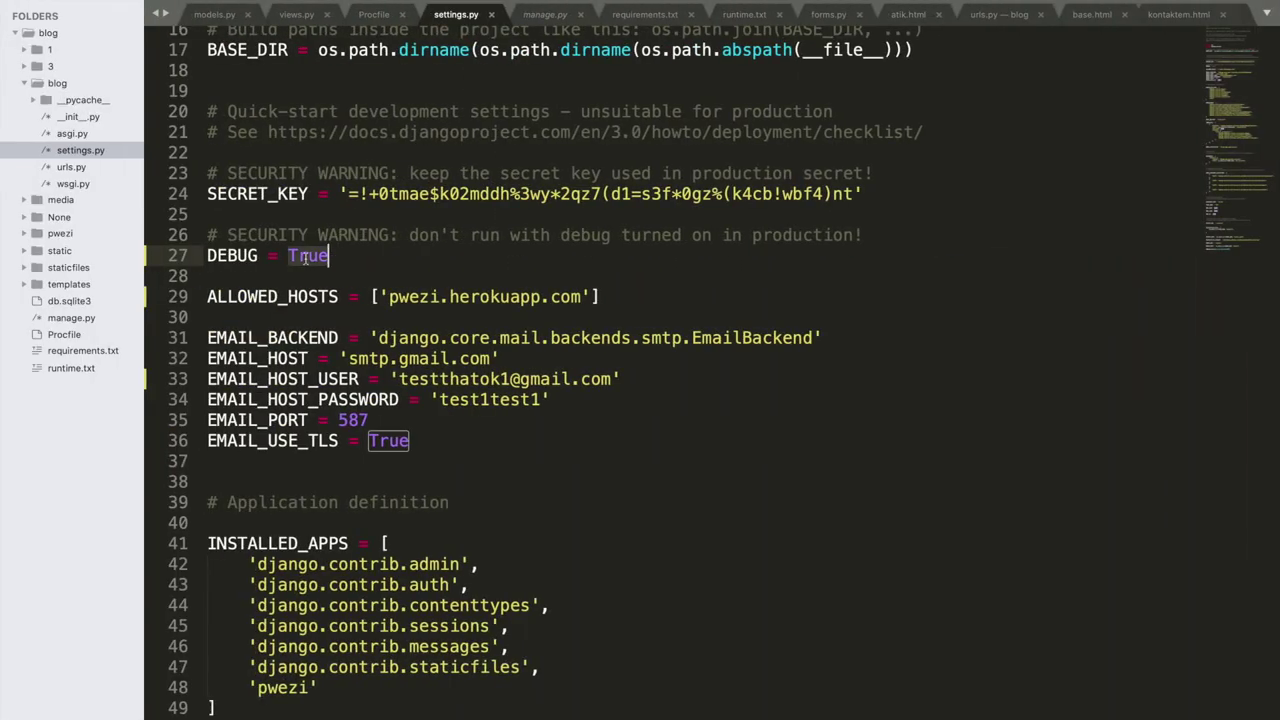
pyautogui.click(350, 258)
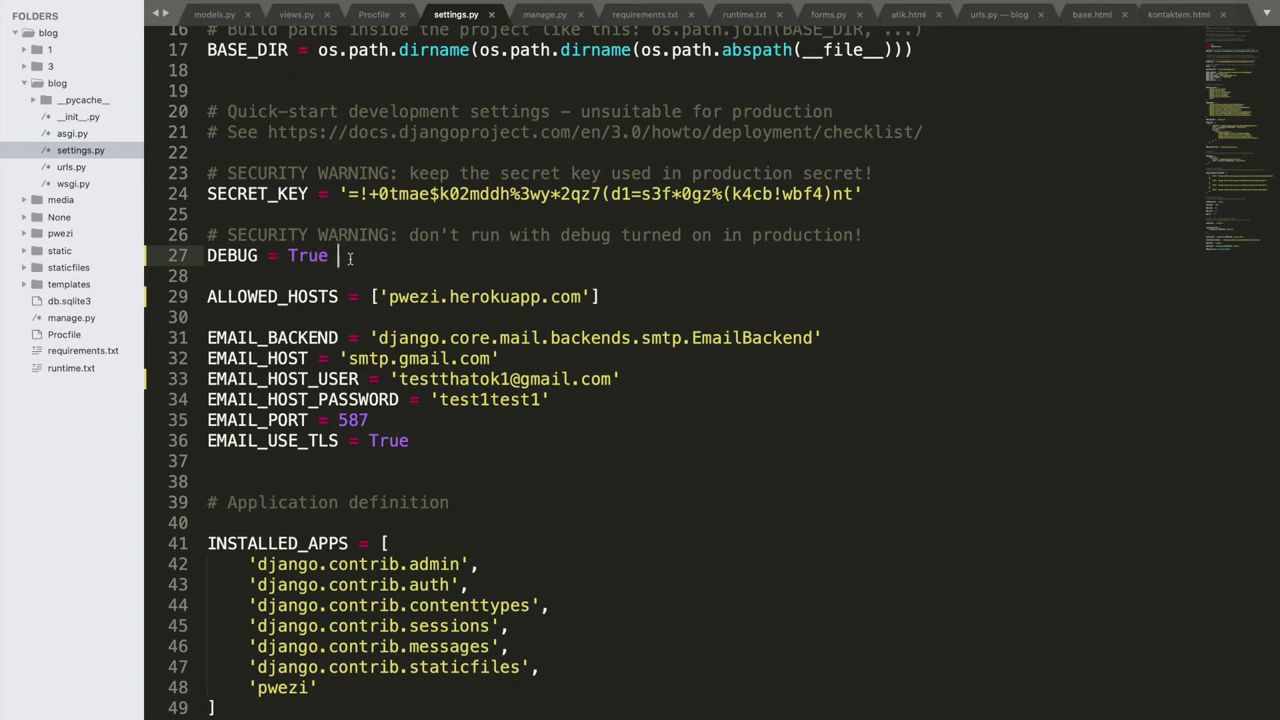
pyautogui.moveTo(228, 236); pyautogui.dragTo(860, 236)
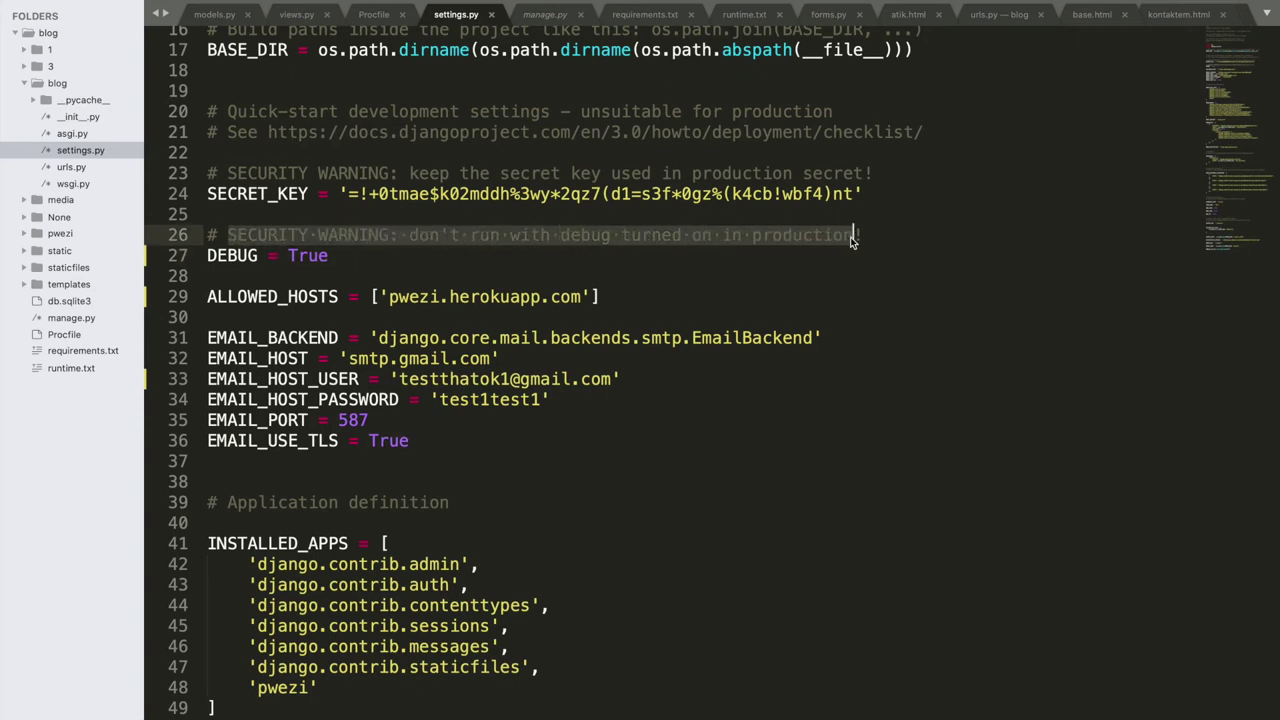
pyautogui.click(858, 236)
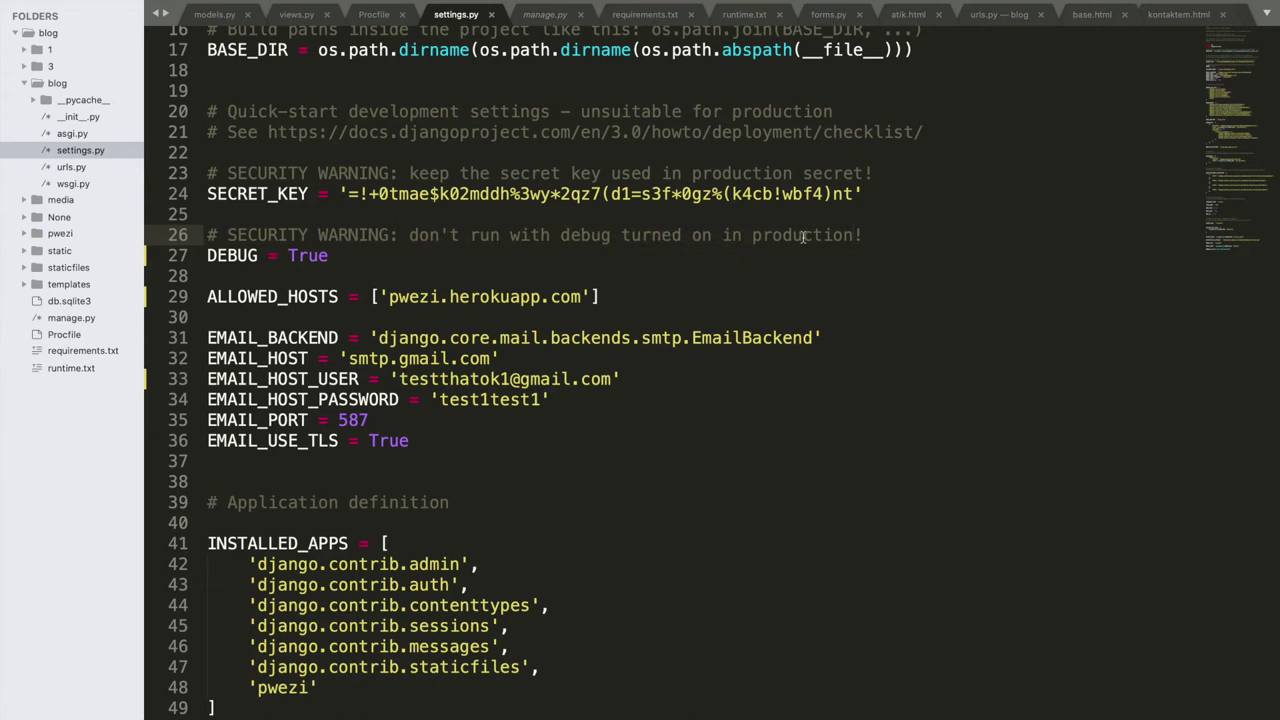
pyautogui.click(873, 240)
pyautogui.click(299, 257)
pyautogui.doubleClick(300, 257)
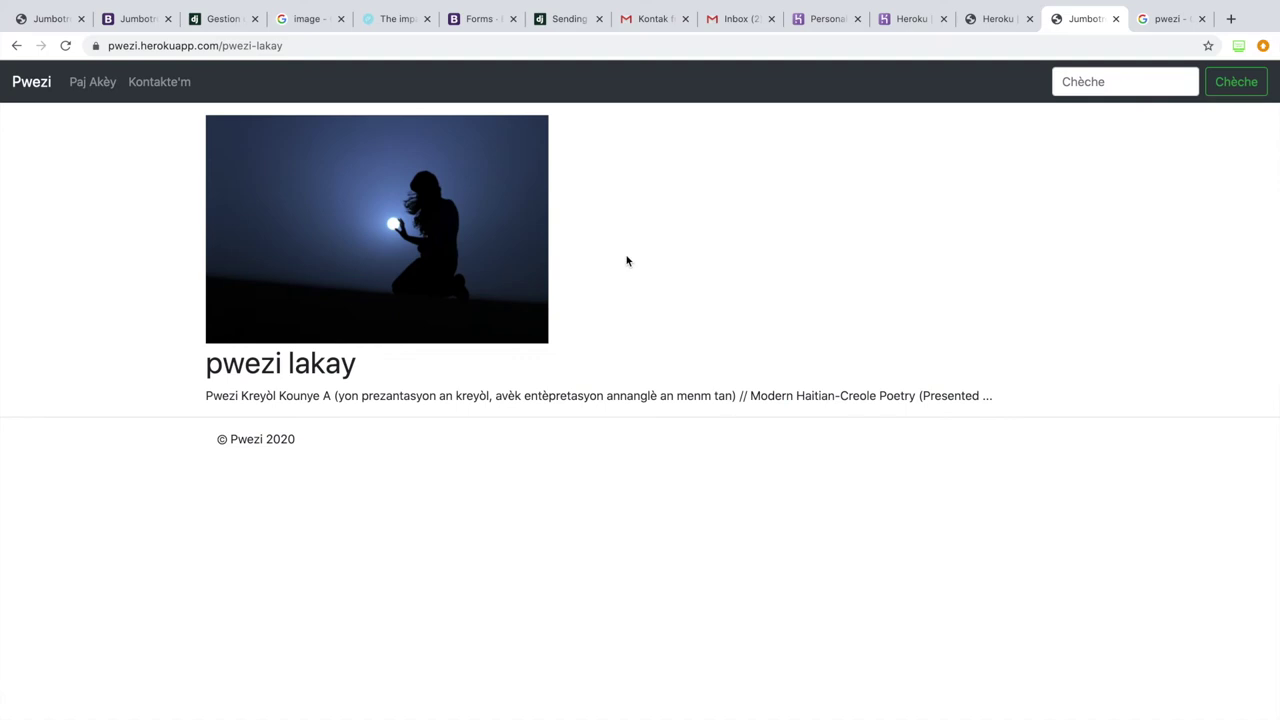
# Step: Go back to the blog home page and load its /admin/ address
pyautogui.click(107, 88)
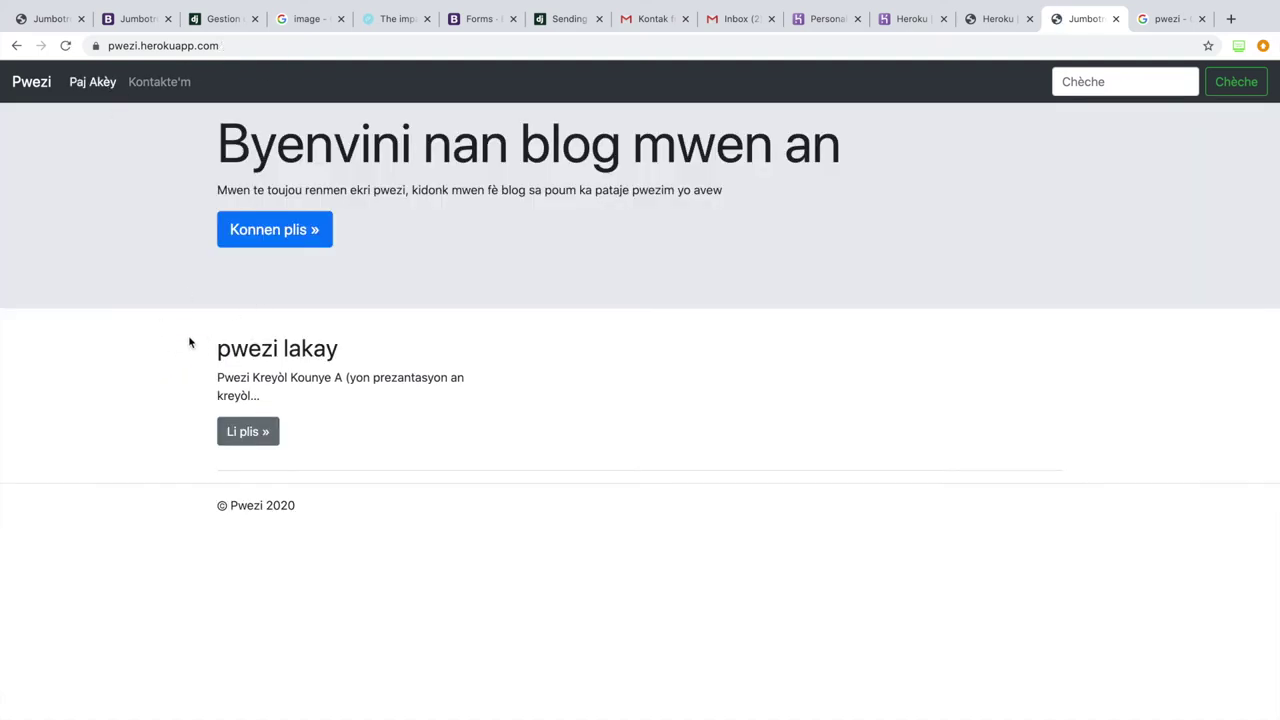
pyautogui.click(270, 42)
pyautogui.click(270, 42)
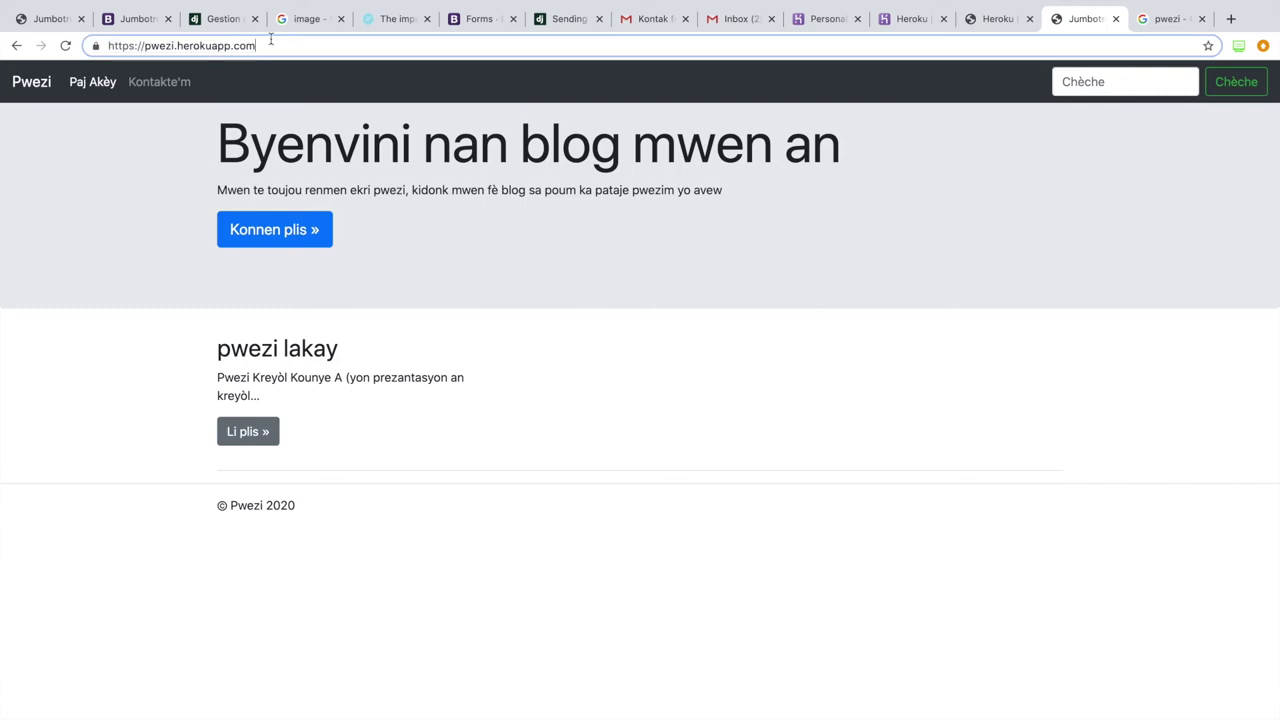
pyautogui.write('/admin/')
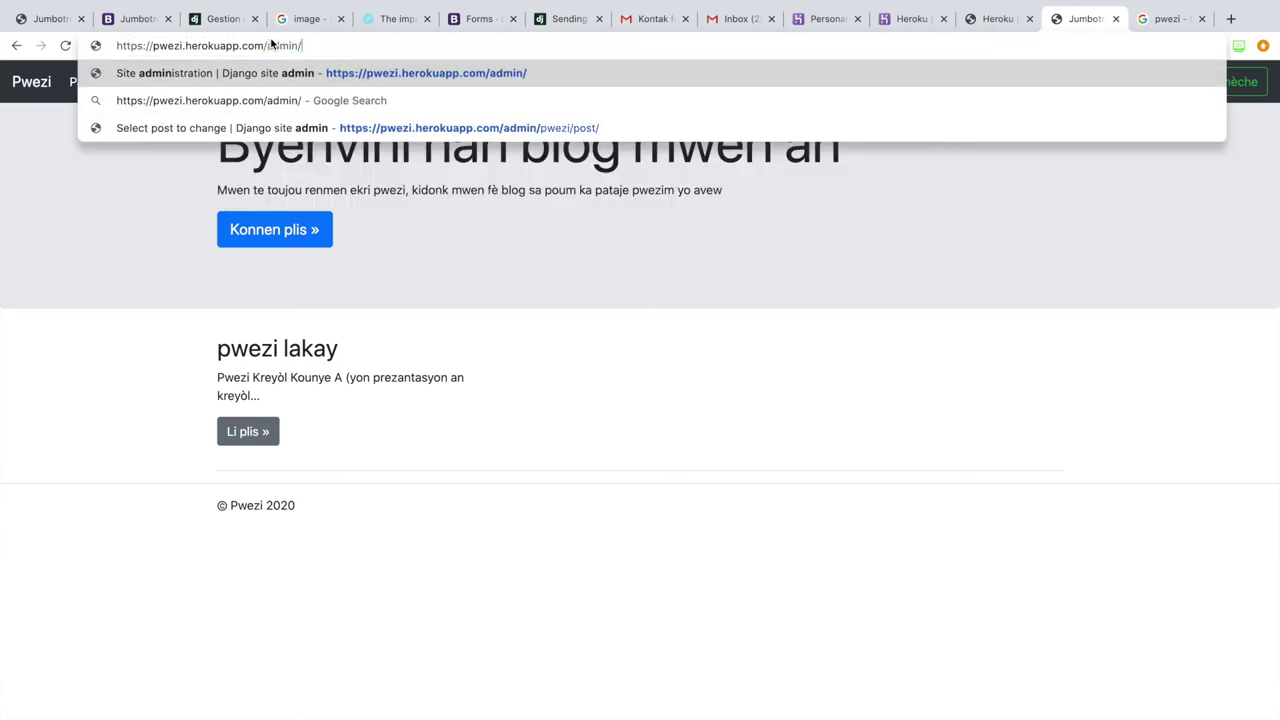
pyautogui.press('Return')
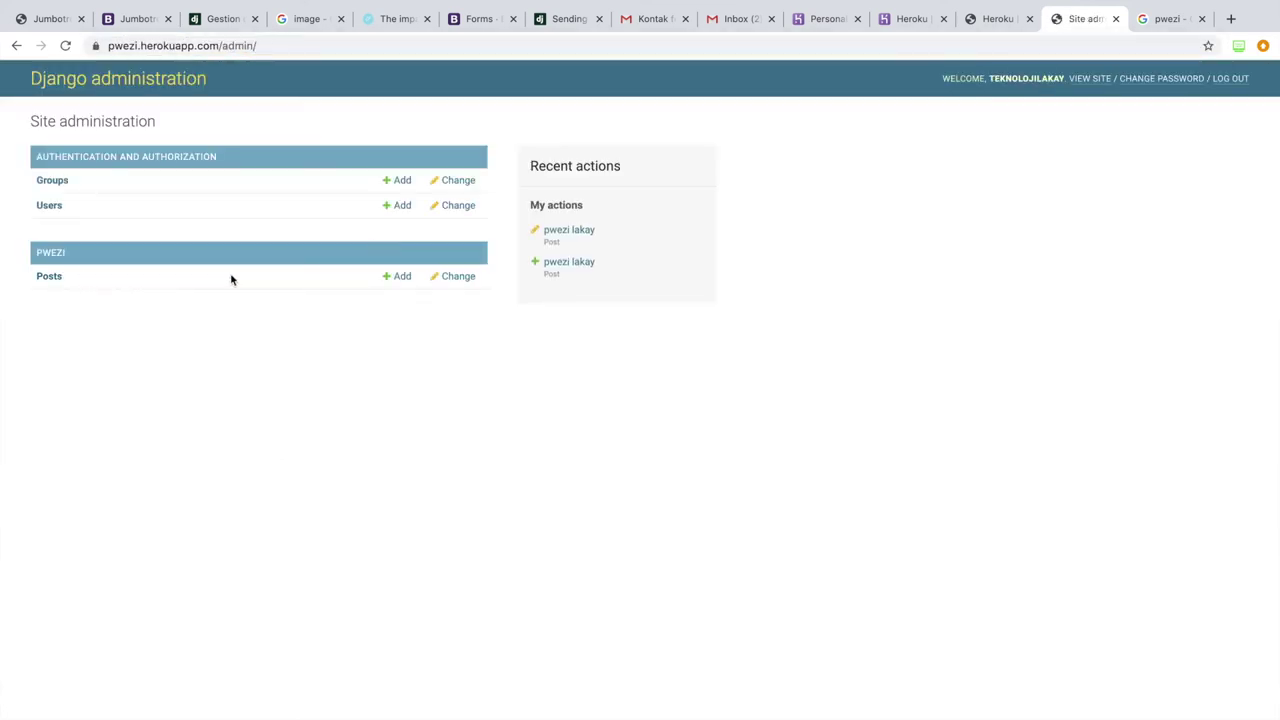
# Step: Add a new post titled Pwezi pam, slug pwezi-pam, other user as author, image okok.jpeg
pyautogui.click(397, 279)
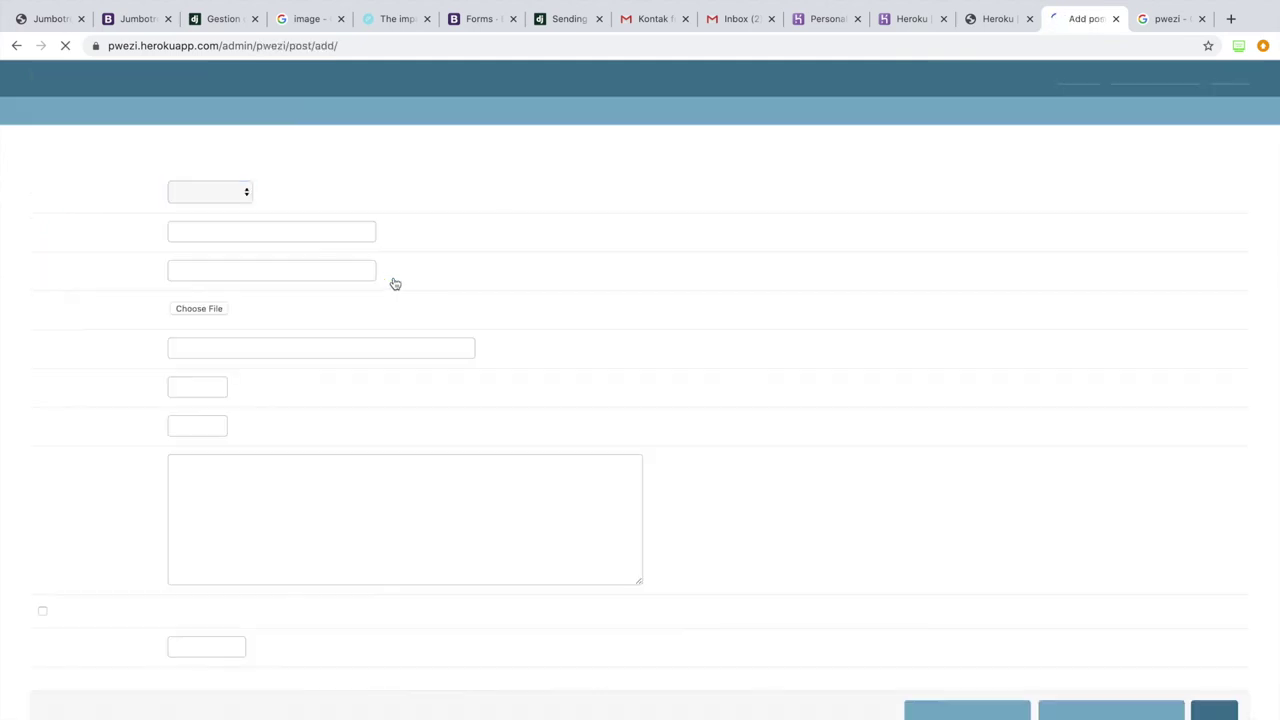
pyautogui.click(241, 230)
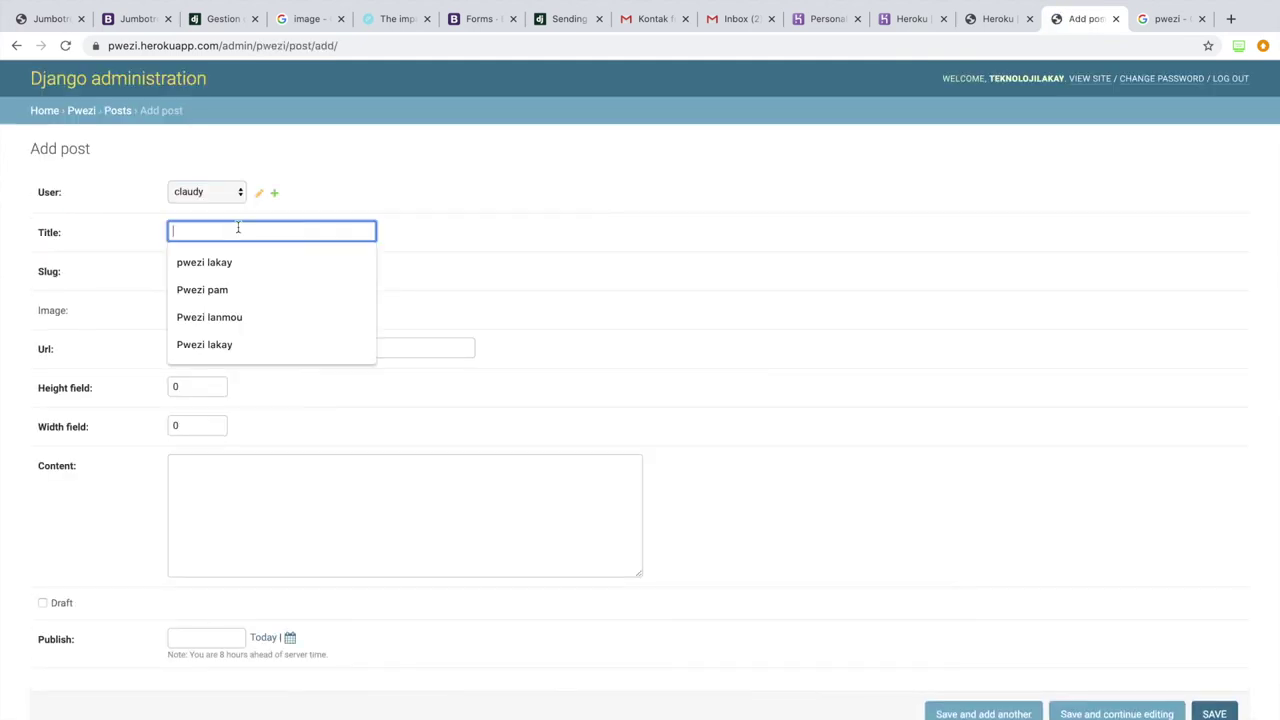
pyautogui.click(240, 288)
pyautogui.click(221, 277)
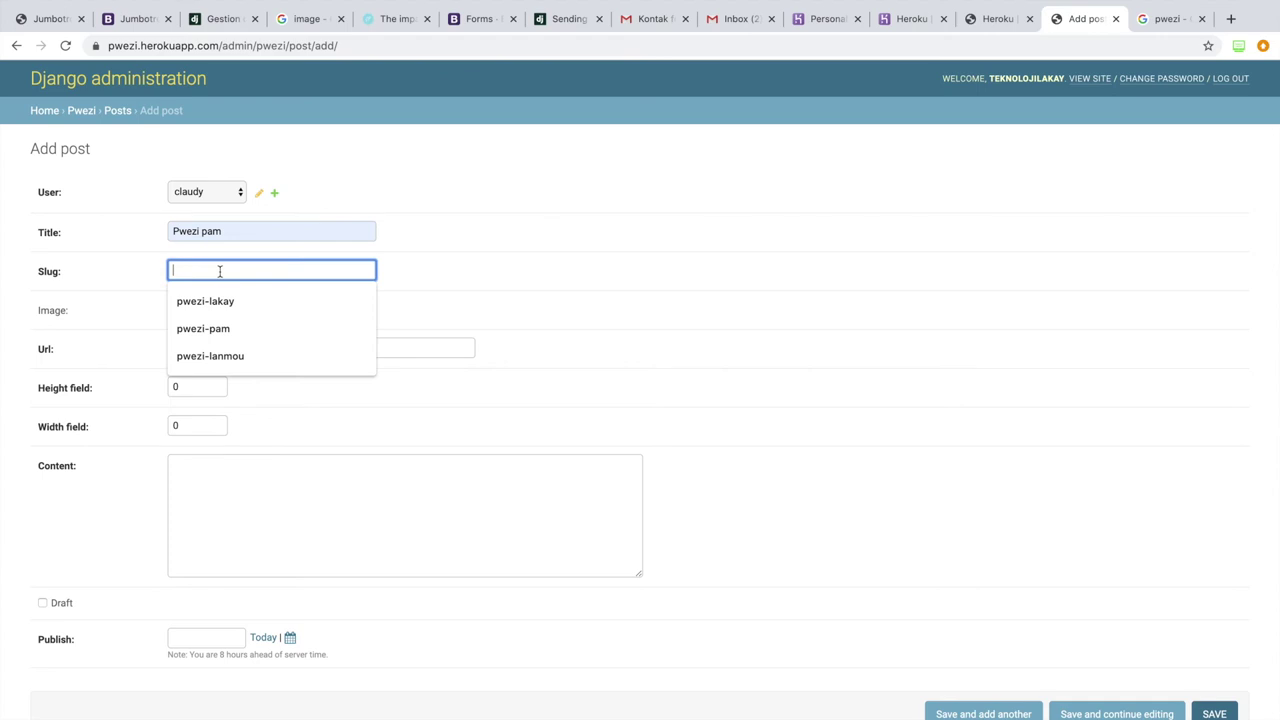
pyautogui.click(226, 329)
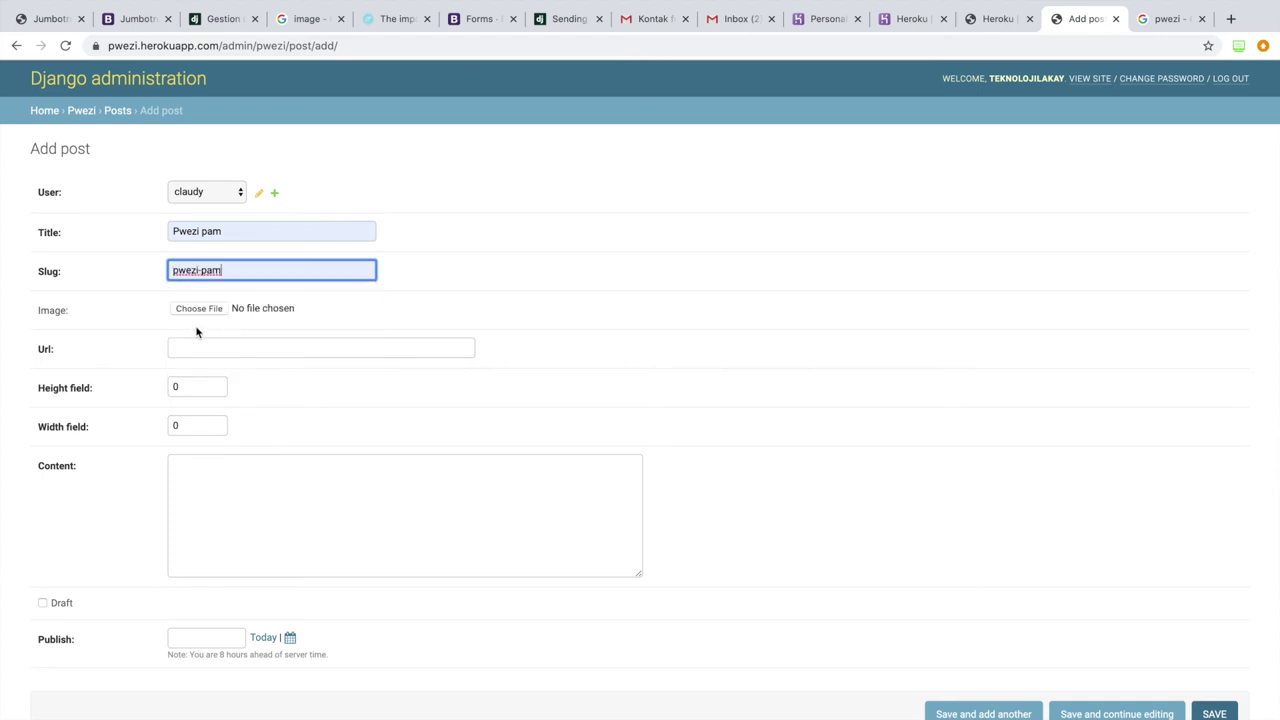
pyautogui.click(208, 195)
pyautogui.click(210, 206)
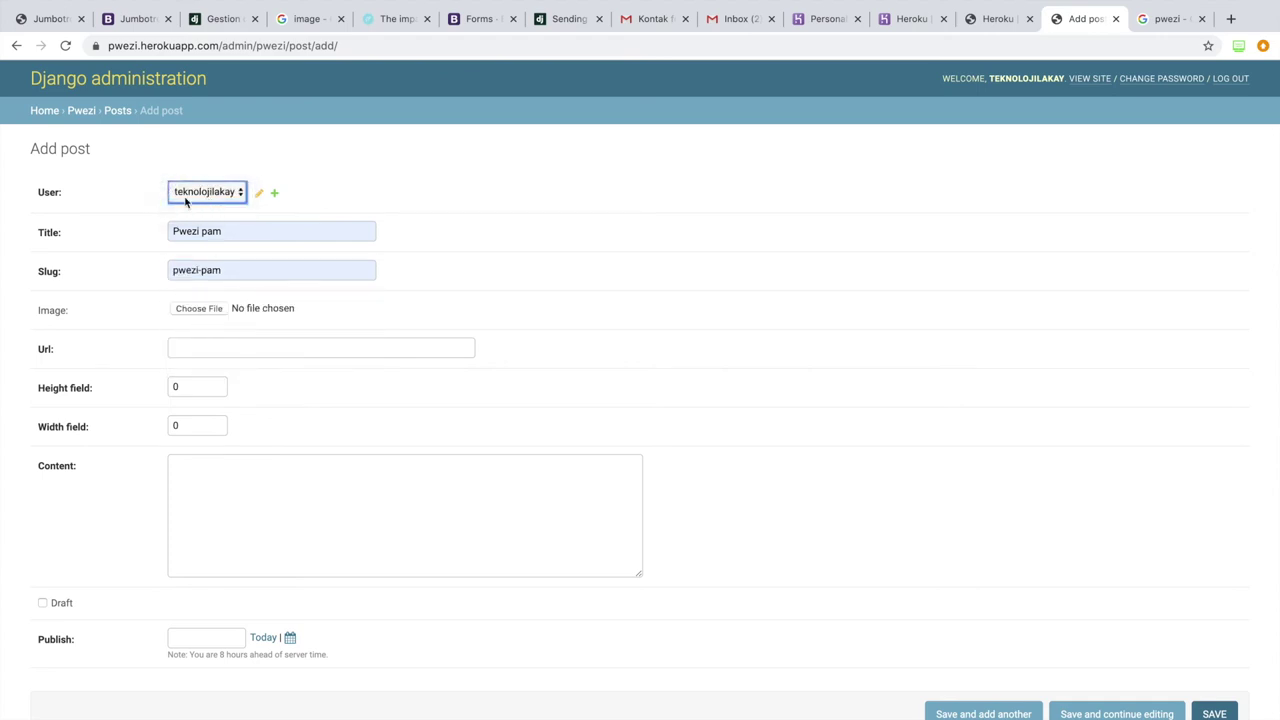
pyautogui.click(206, 308)
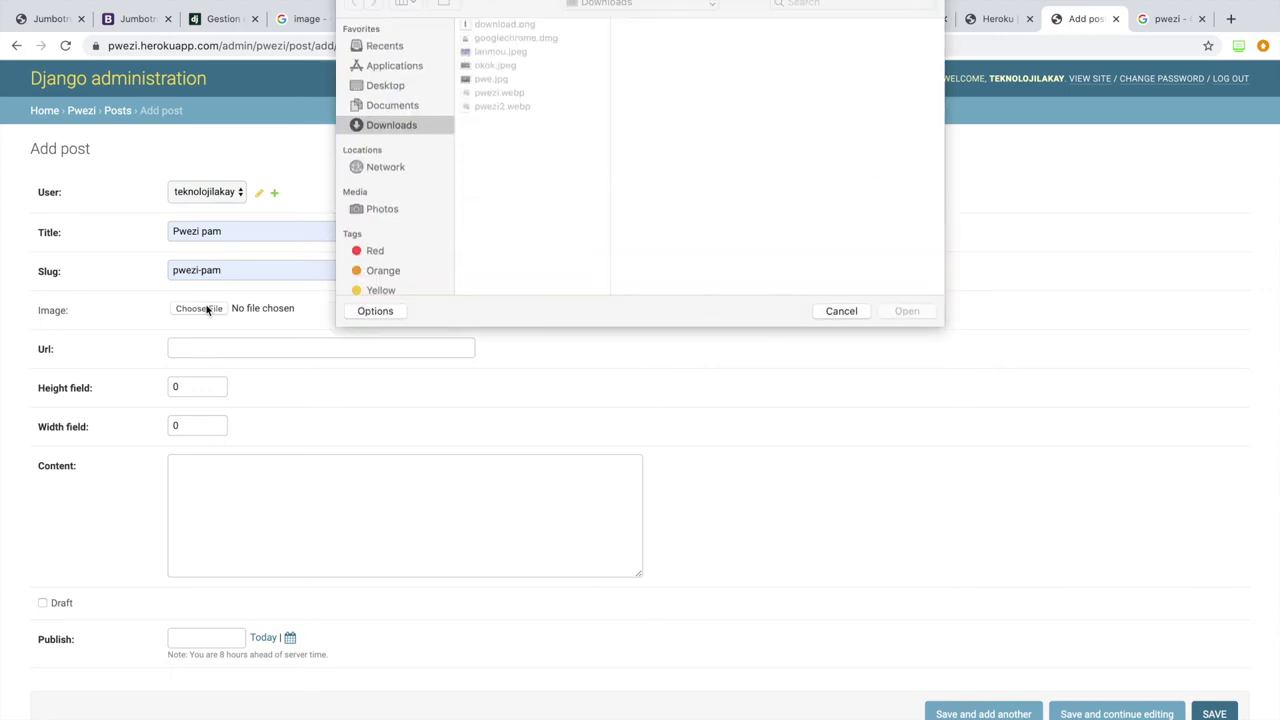
pyautogui.click(497, 81)
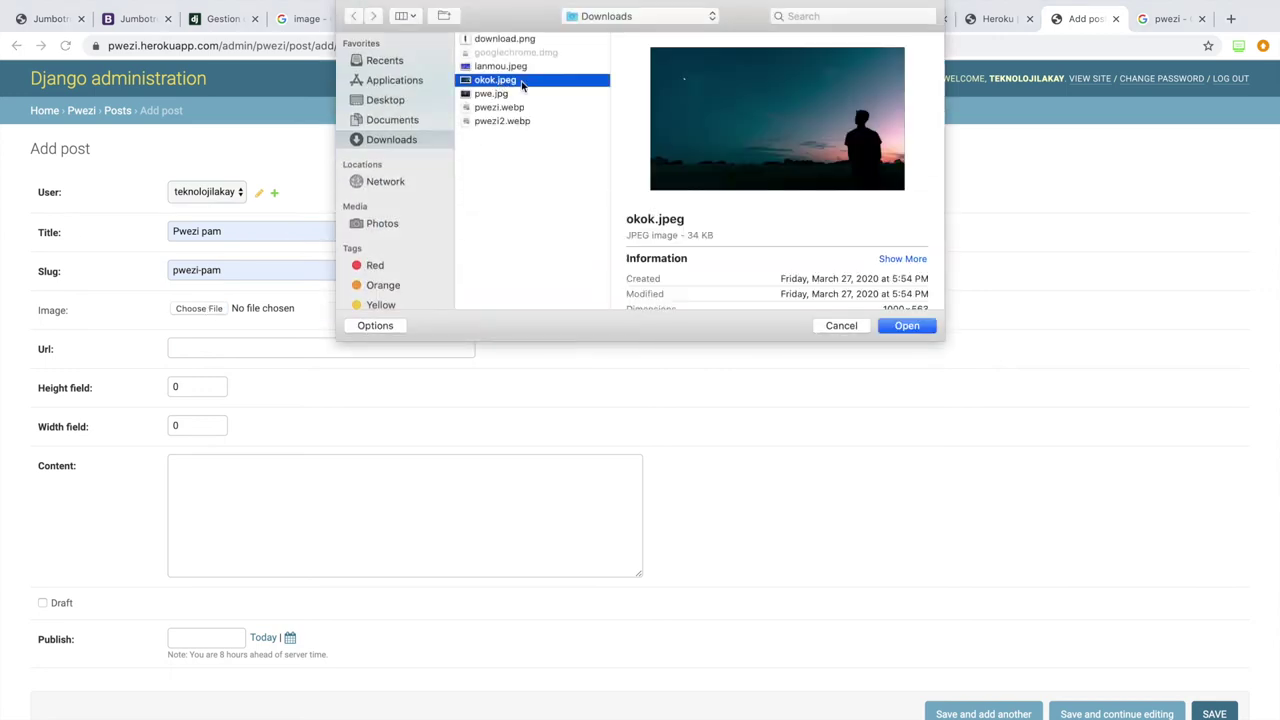
pyautogui.click(906, 326)
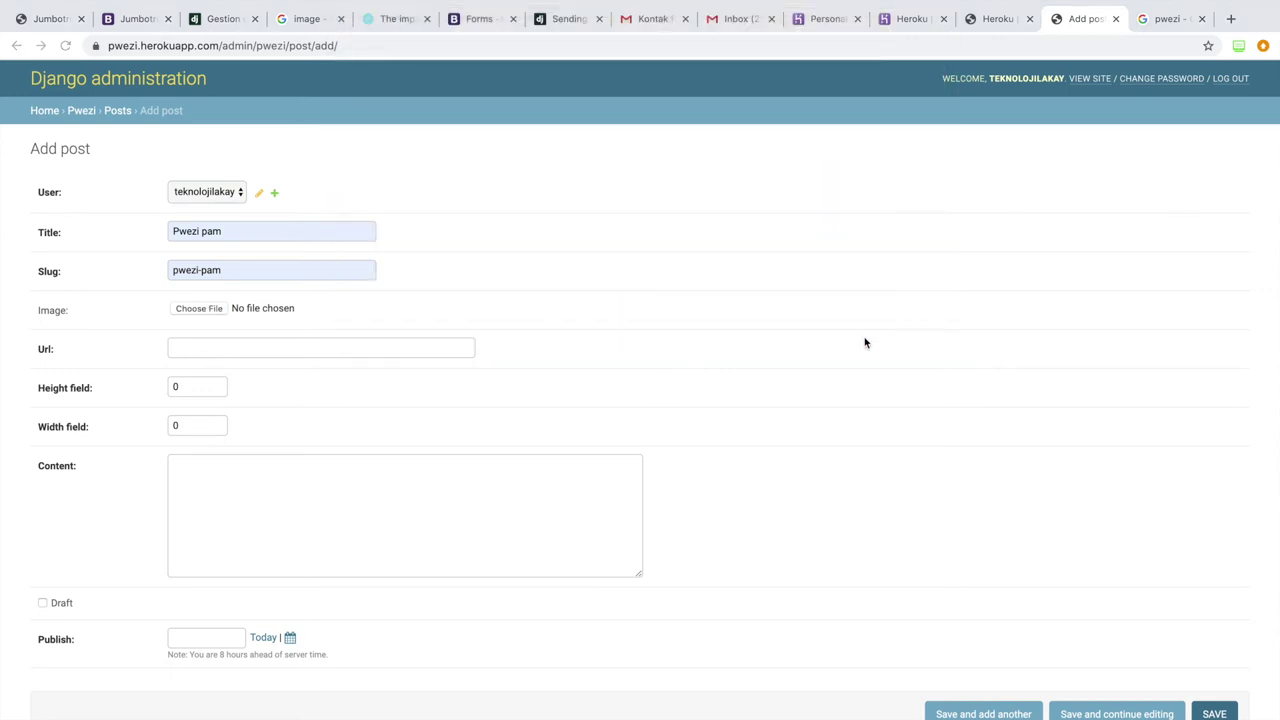
# Step: Copy the Facebook snippet from the Google pwezi results into the post's Content
pyautogui.click(1160, 19)
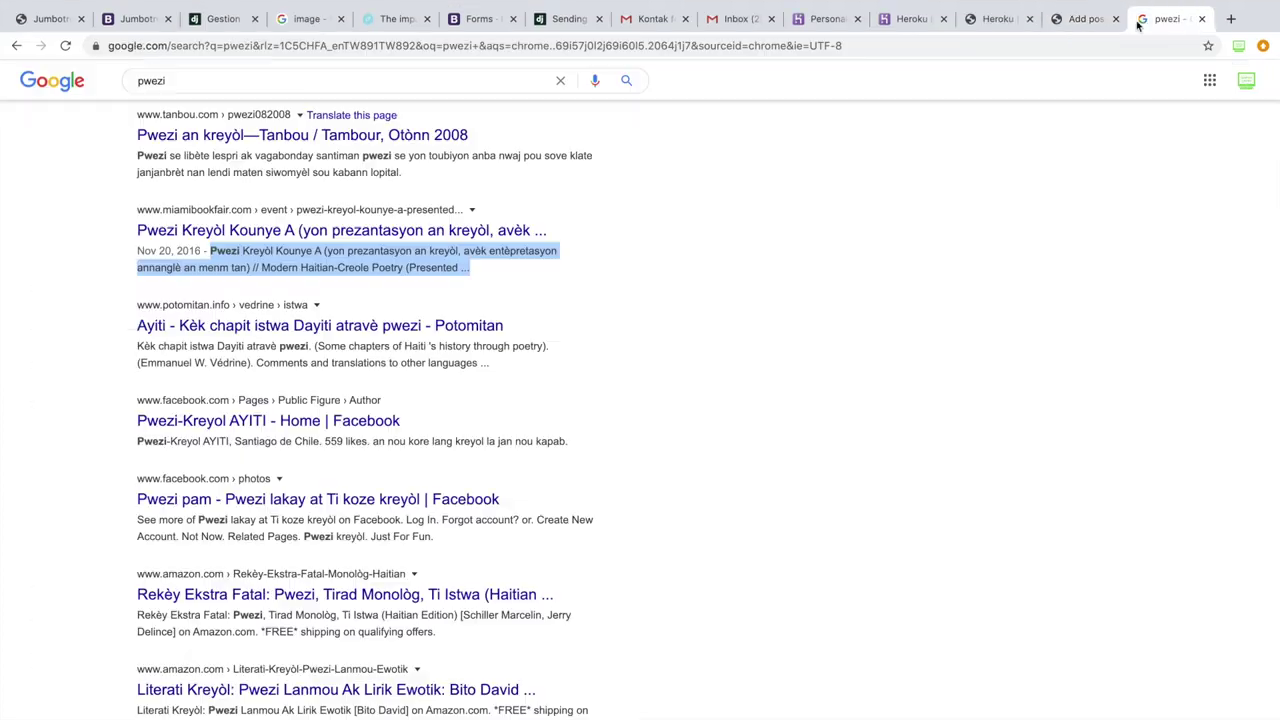
pyautogui.moveTo(133, 522); pyautogui.dragTo(452, 542)
pyautogui.press('super+c')
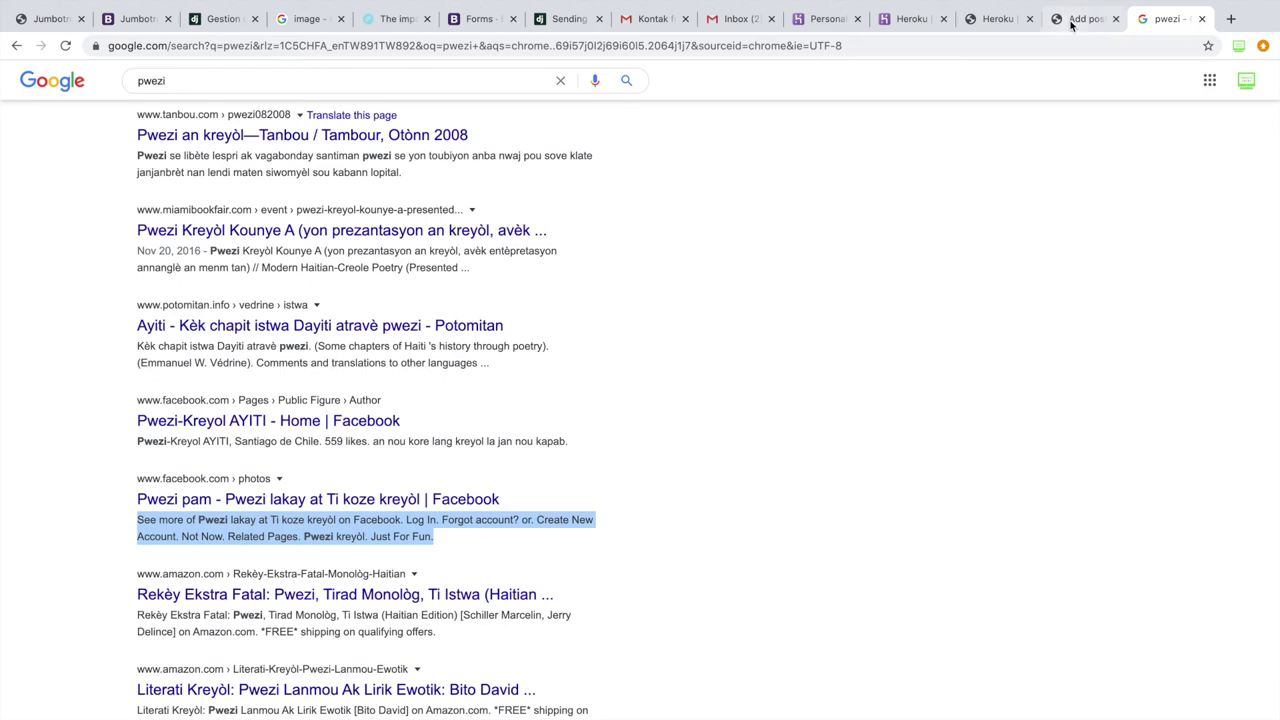
pyautogui.click(1050, 26)
pyautogui.click(226, 510)
pyautogui.press('super+v')
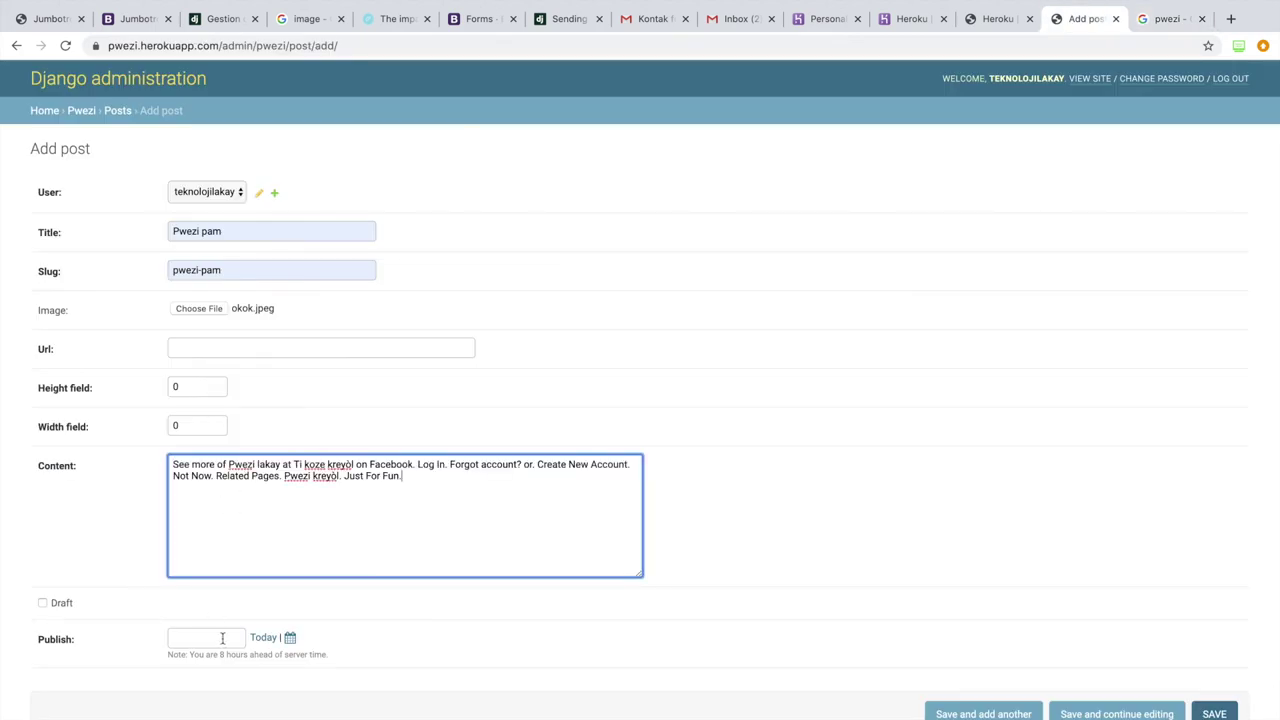
pyautogui.click(263, 637)
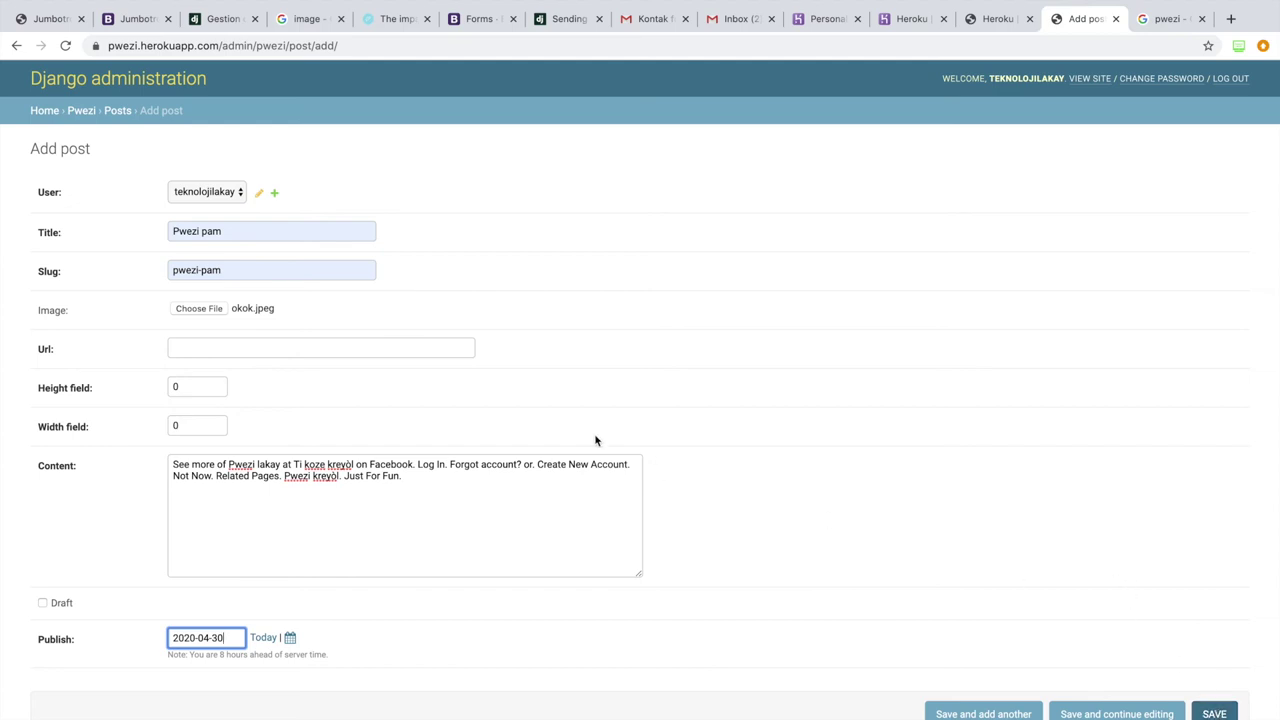
pyautogui.click(262, 342)
pyautogui.click(260, 367)
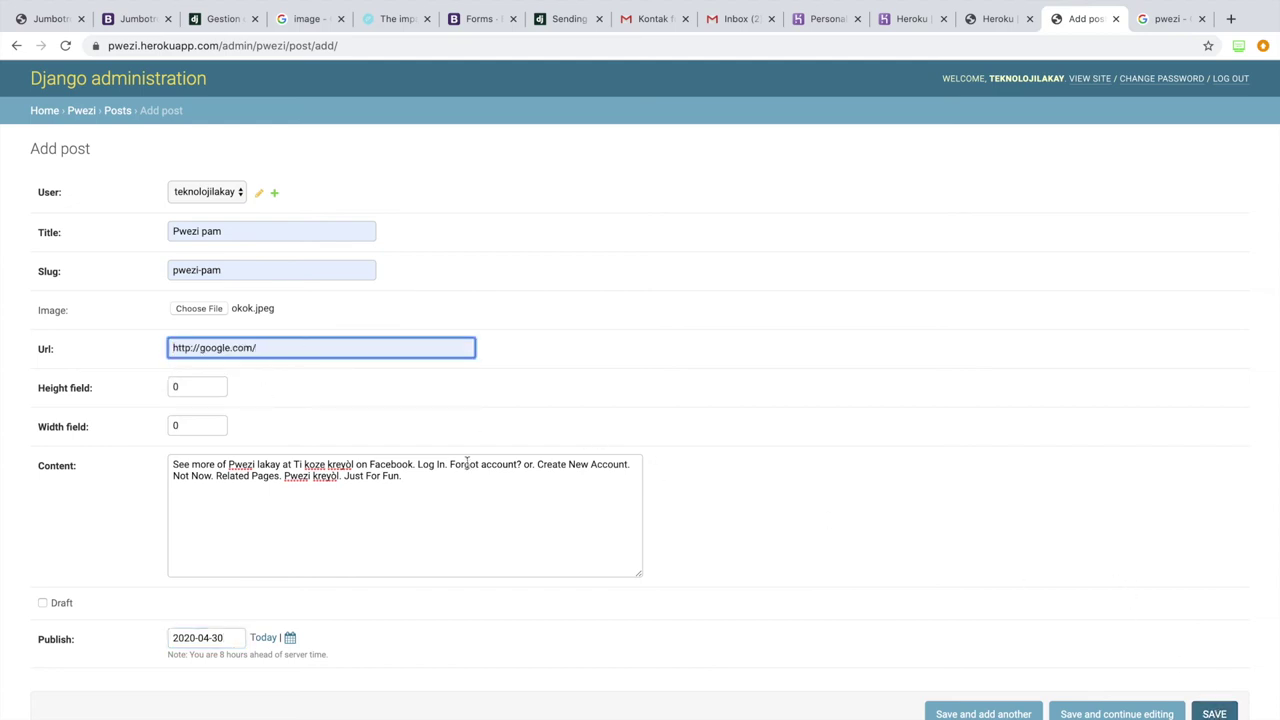
pyautogui.click(1213, 713)
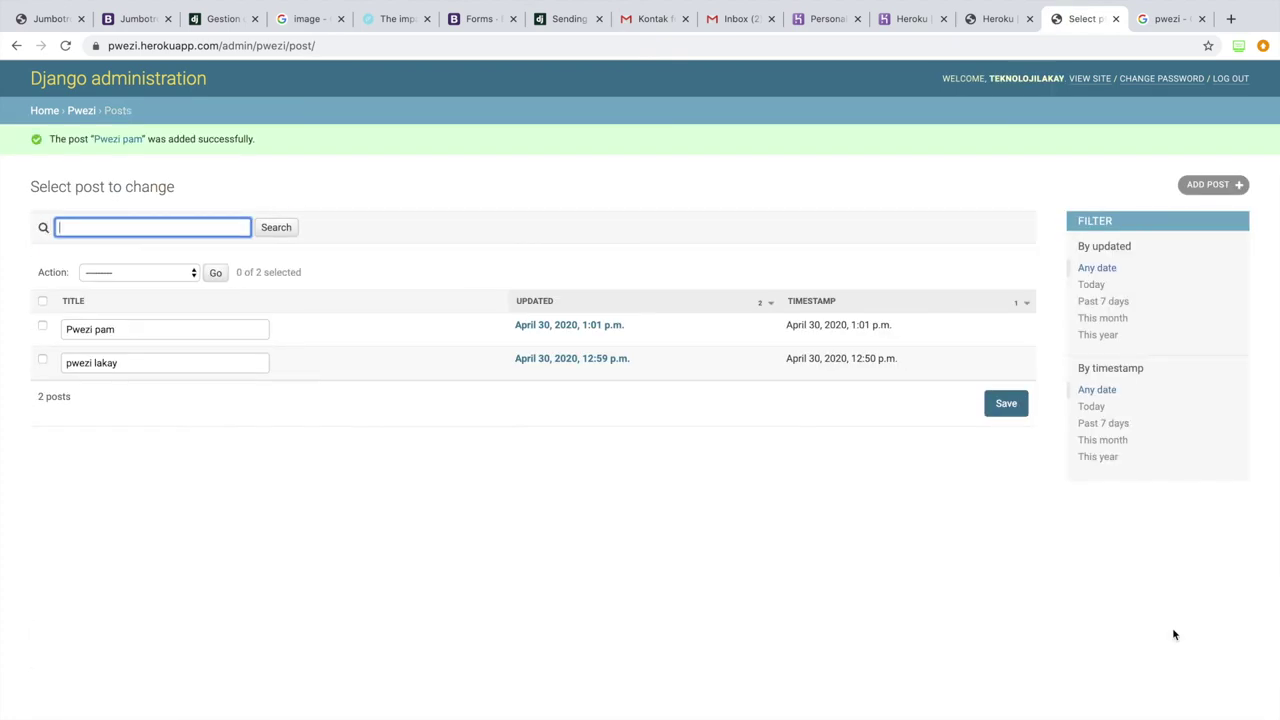
pyautogui.click(1088, 80)
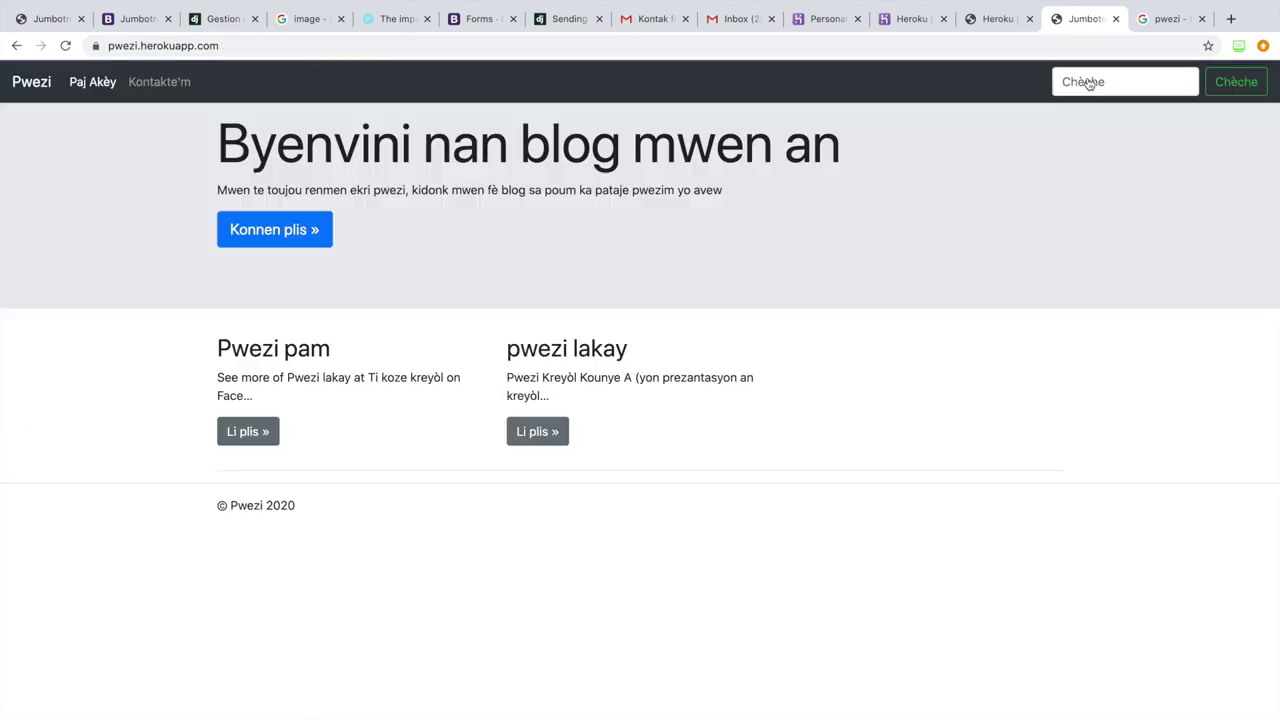
# Step: View the full Pwezi pam post, then return to /admin and start another new post
pyautogui.click(261, 438)
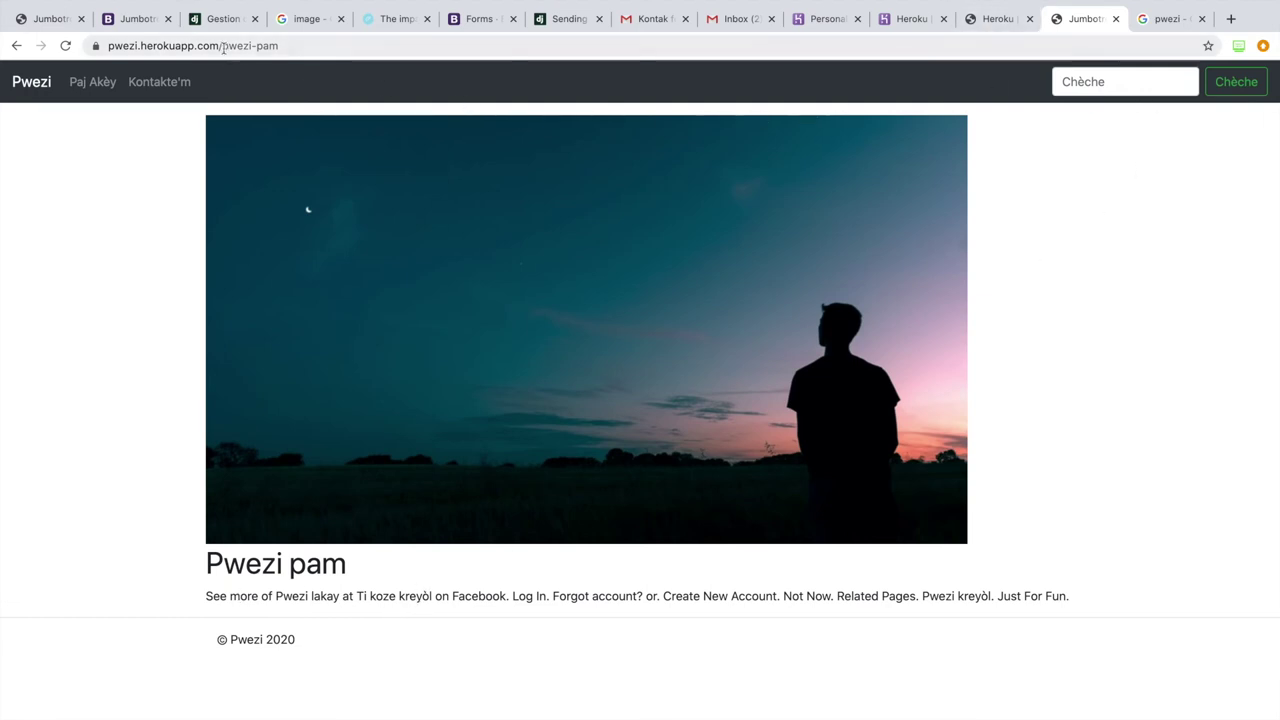
pyautogui.moveTo(222, 46); pyautogui.dragTo(345, 46)
pyautogui.write('admin')
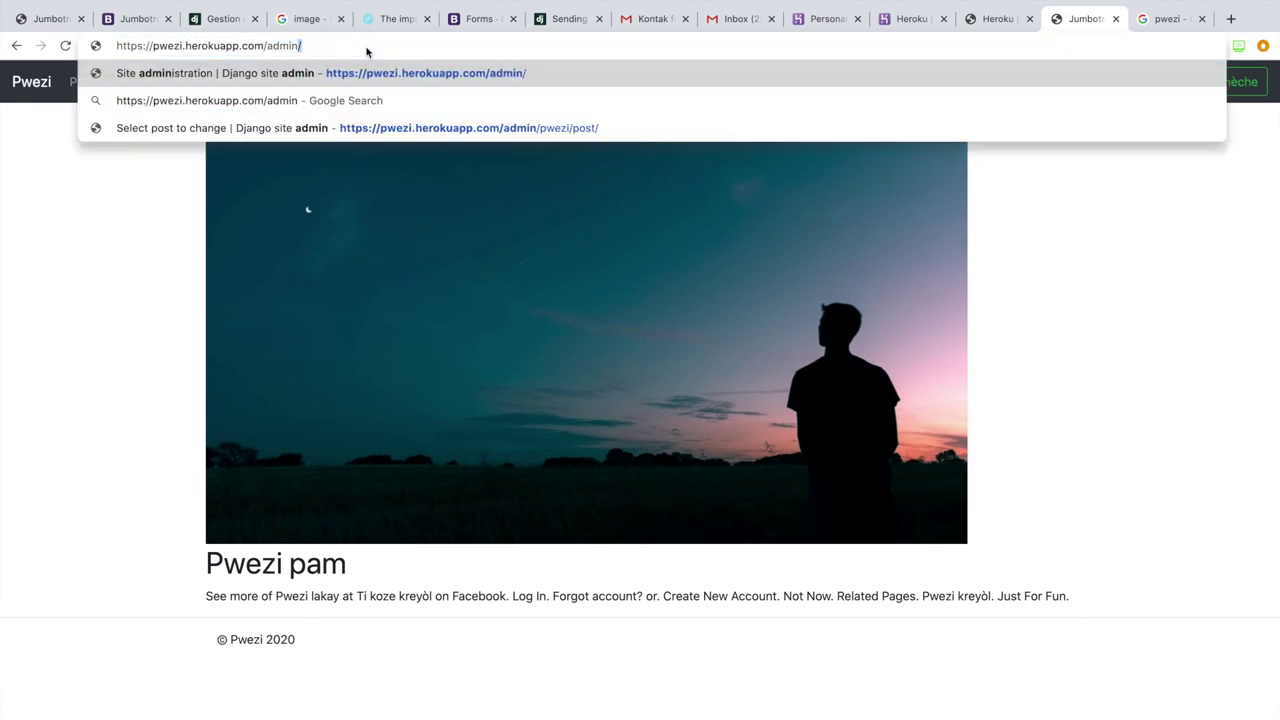
pyautogui.press('Return')
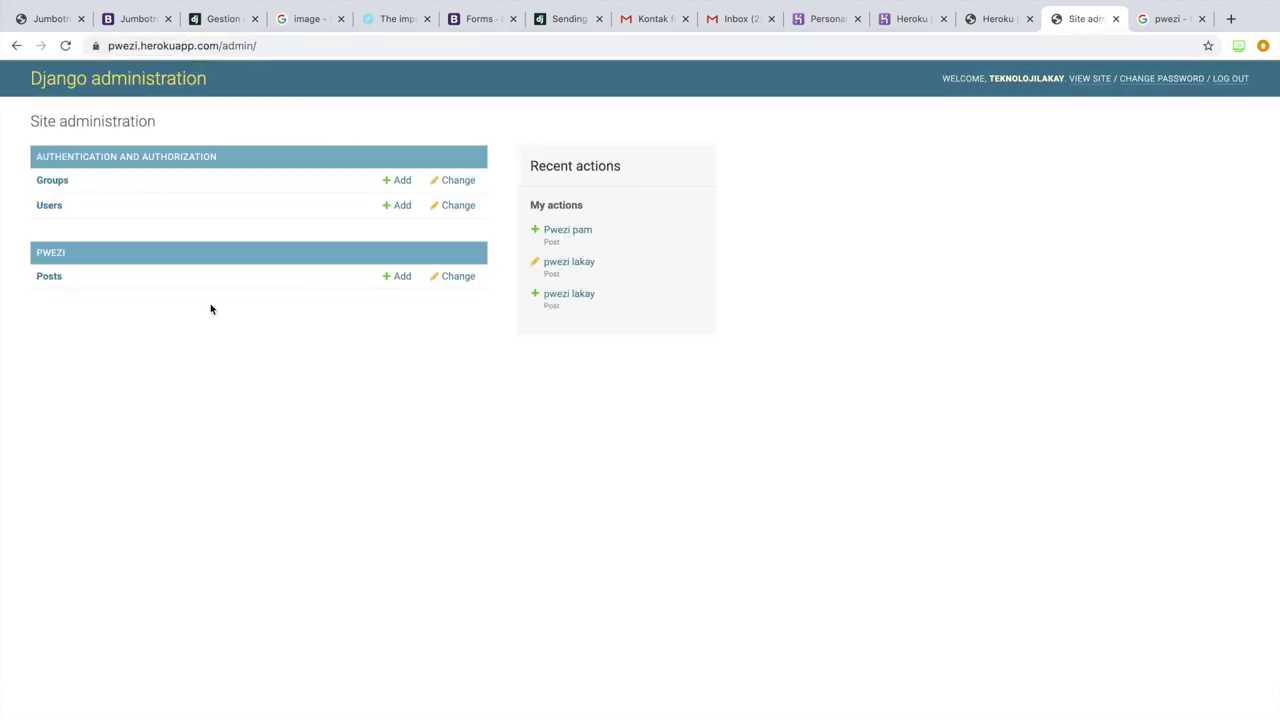
pyautogui.click(399, 282)
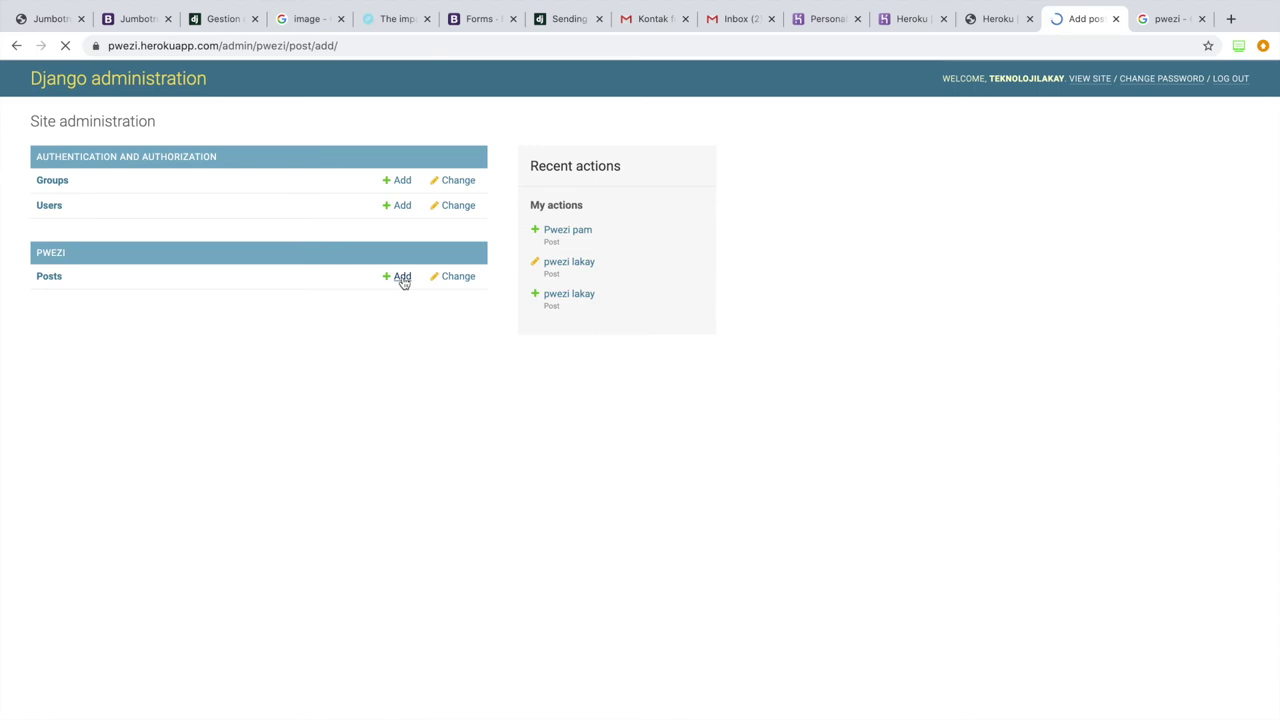
# Step: Enter title Pwezi lanmou, slug pwezi-lanmou, and attach lanmou.jpeg as the image
pyautogui.click(240, 233)
pyautogui.click(231, 318)
pyautogui.click(251, 271)
pyautogui.click(251, 355)
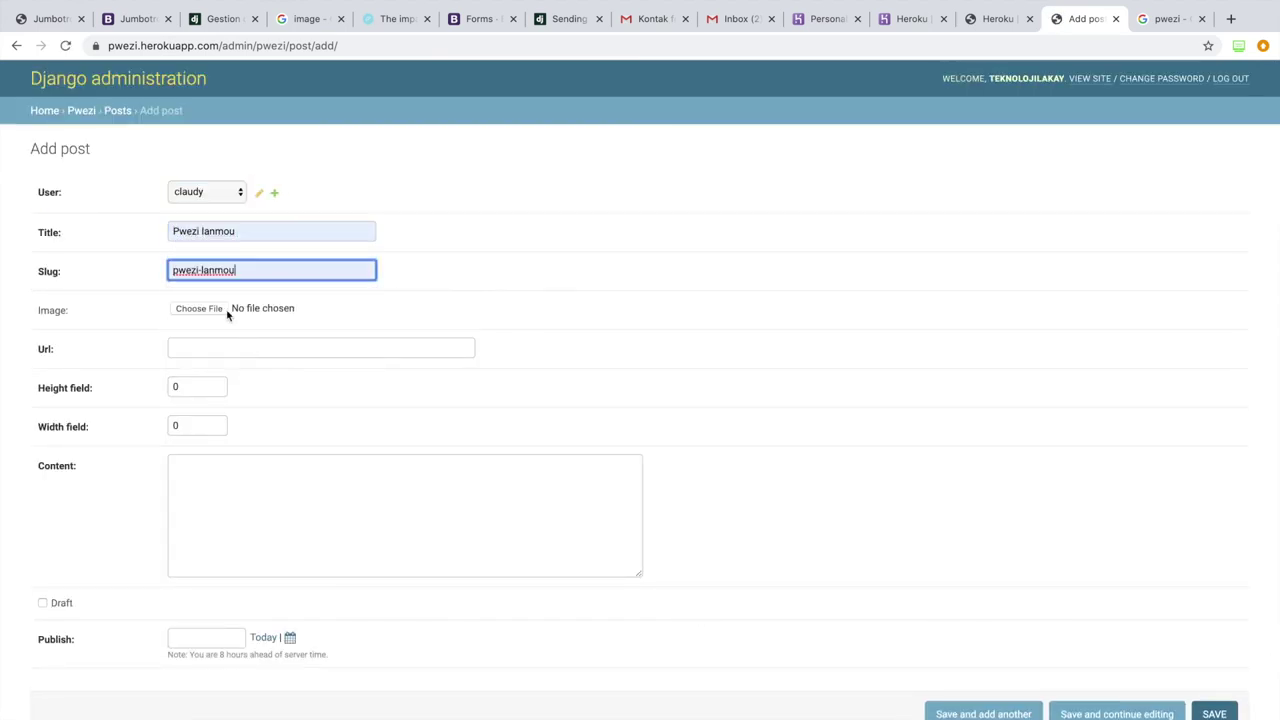
pyautogui.click(203, 308)
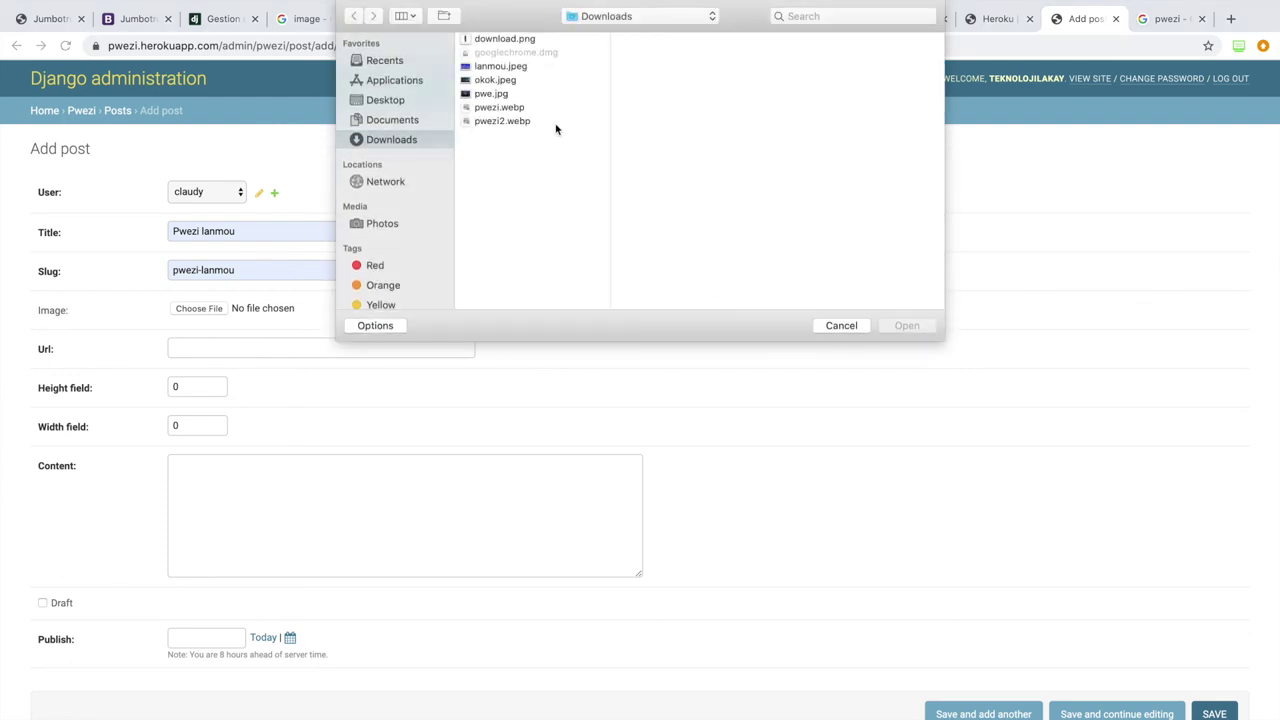
pyautogui.click(500, 66)
pyautogui.click(906, 326)
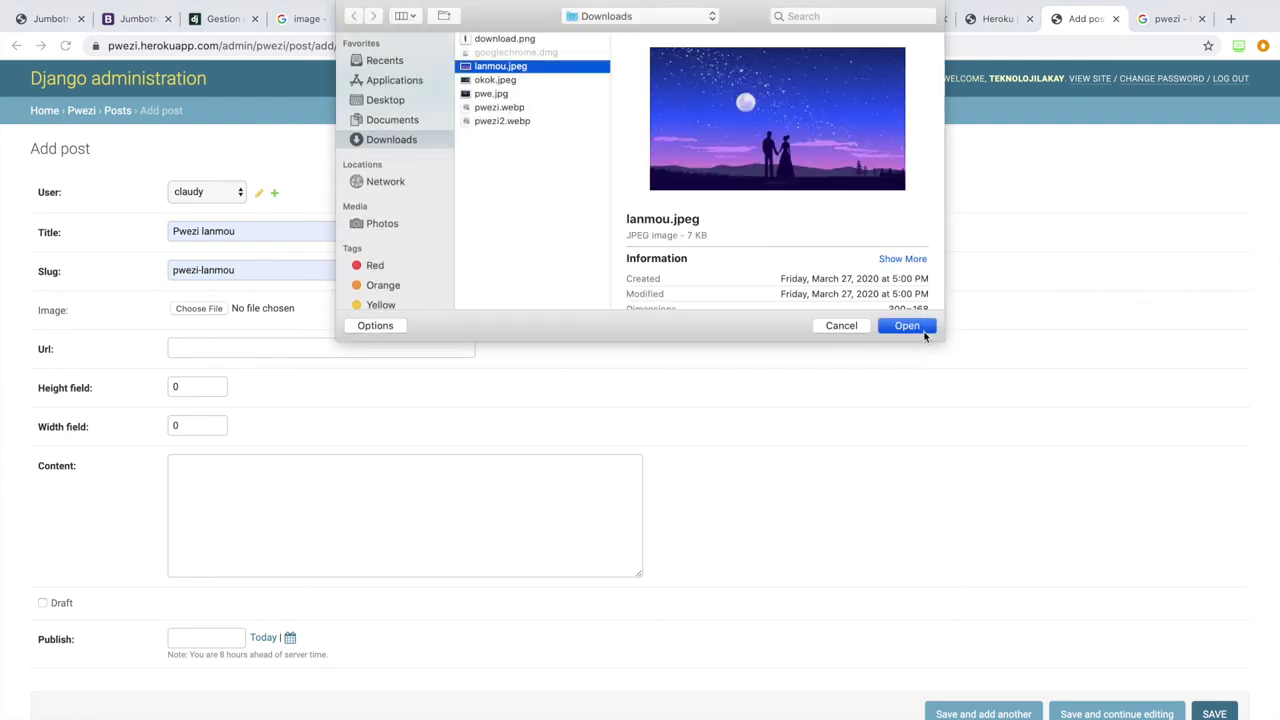
pyautogui.click(284, 349)
pyautogui.click(275, 377)
pyautogui.click(249, 511)
pyautogui.click(1160, 18)
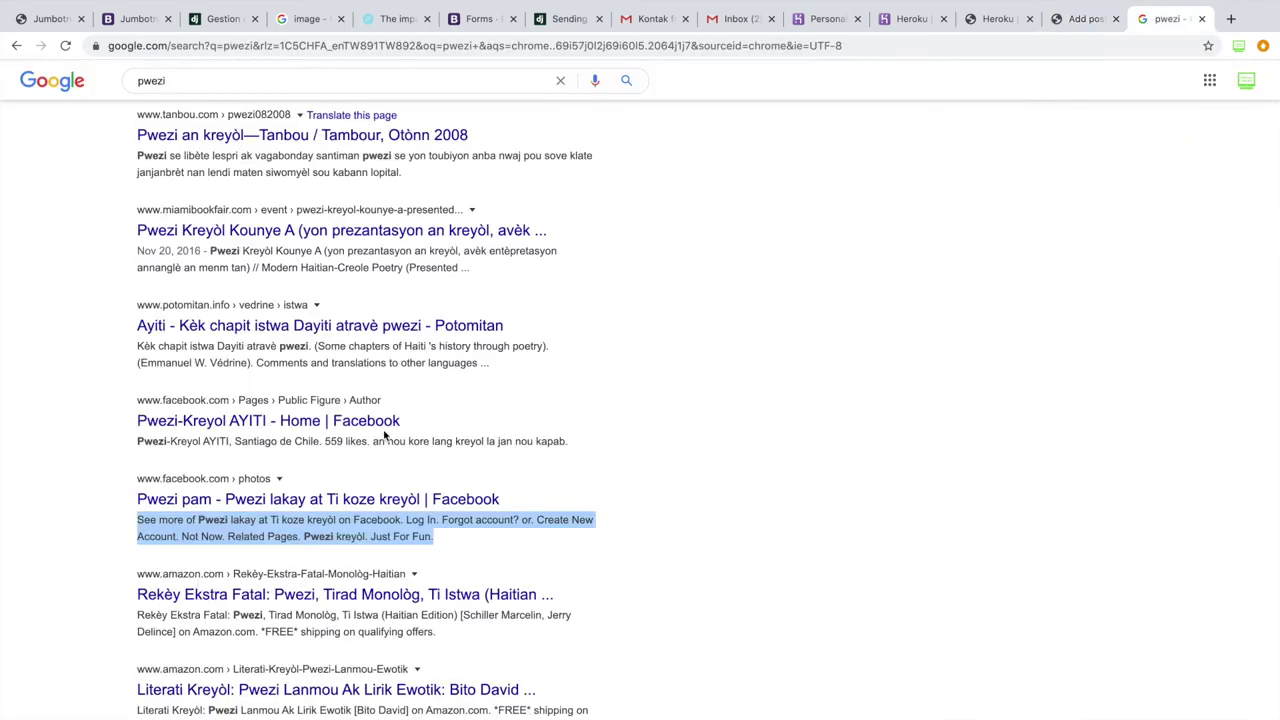
pyautogui.moveTo(138, 615); pyautogui.dragTo(450, 644)
pyautogui.hotkey('ctrl', 'c')
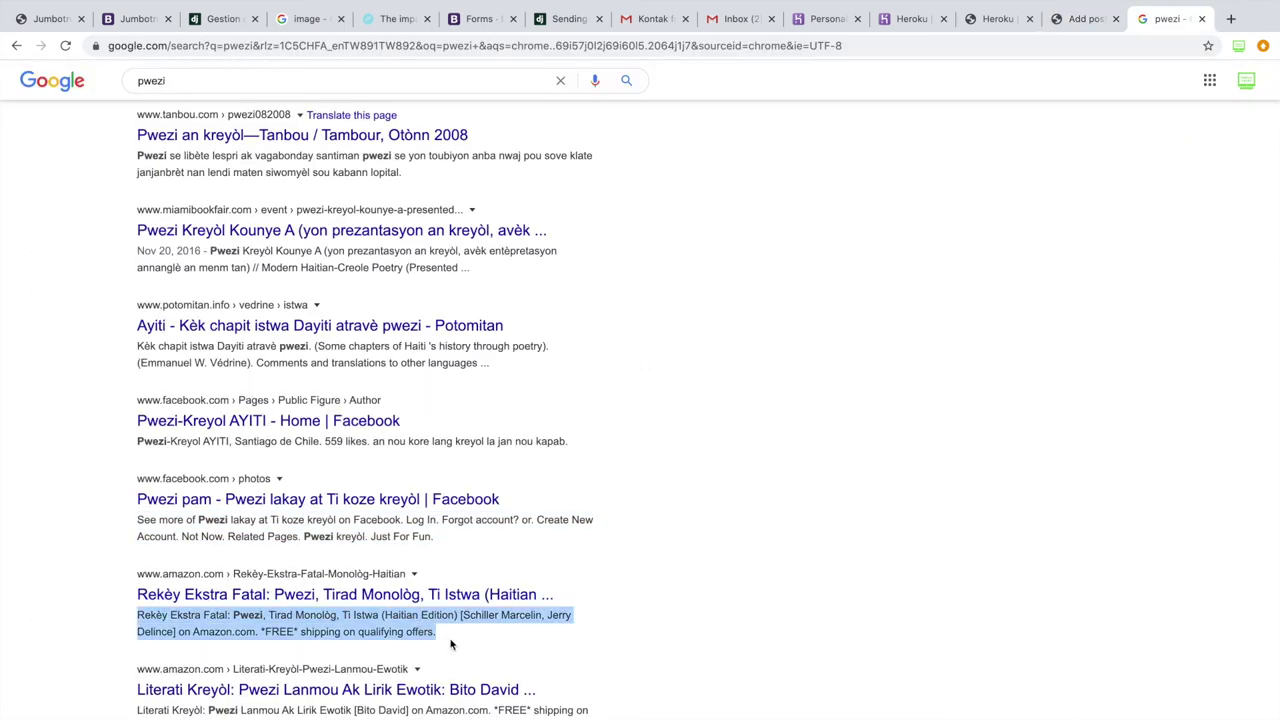
pyautogui.click(1062, 19)
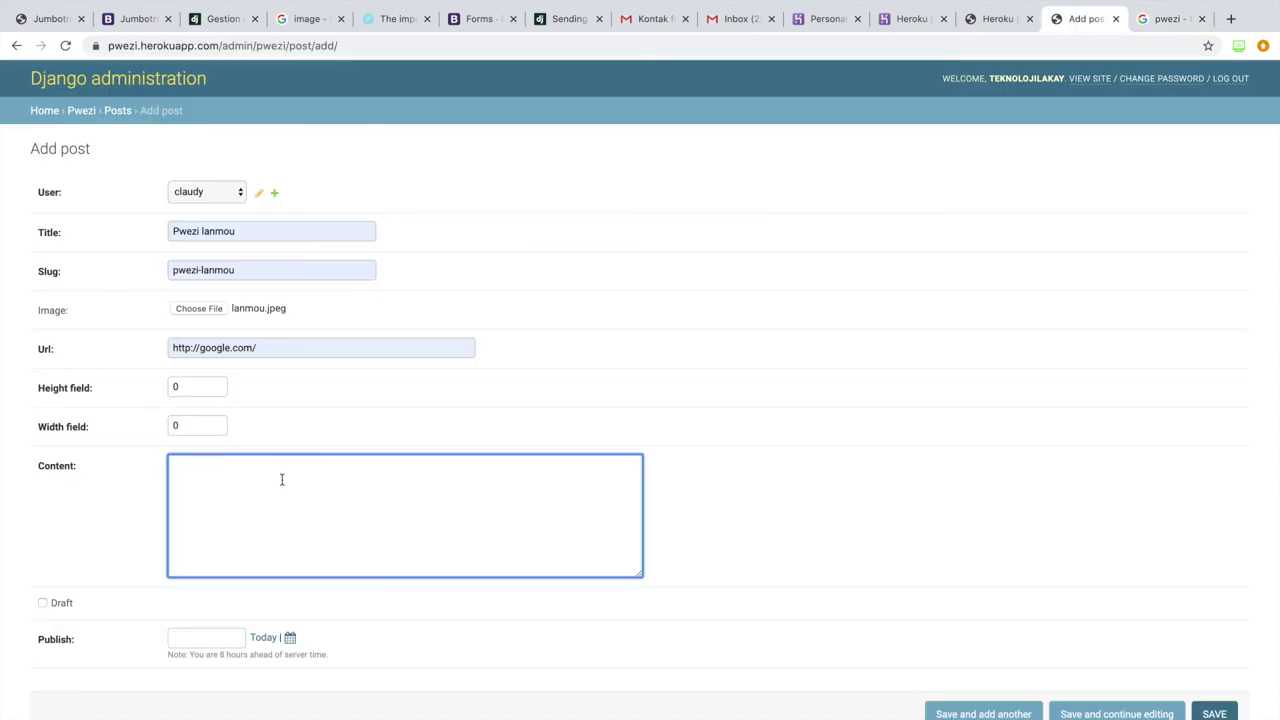
pyautogui.hotkey('ctrl', 'v')
# Step: Set the publish date to today, mark the post as Draft, and save it
pyautogui.click(264, 638)
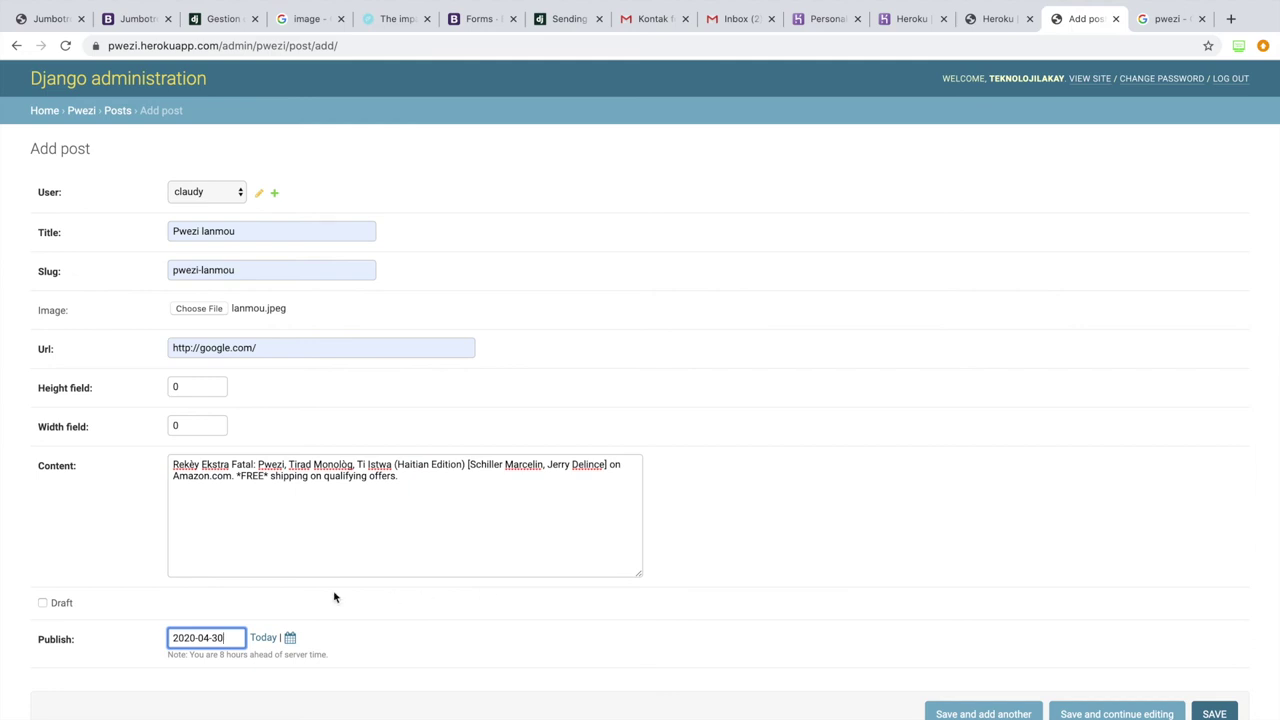
pyautogui.click(269, 608)
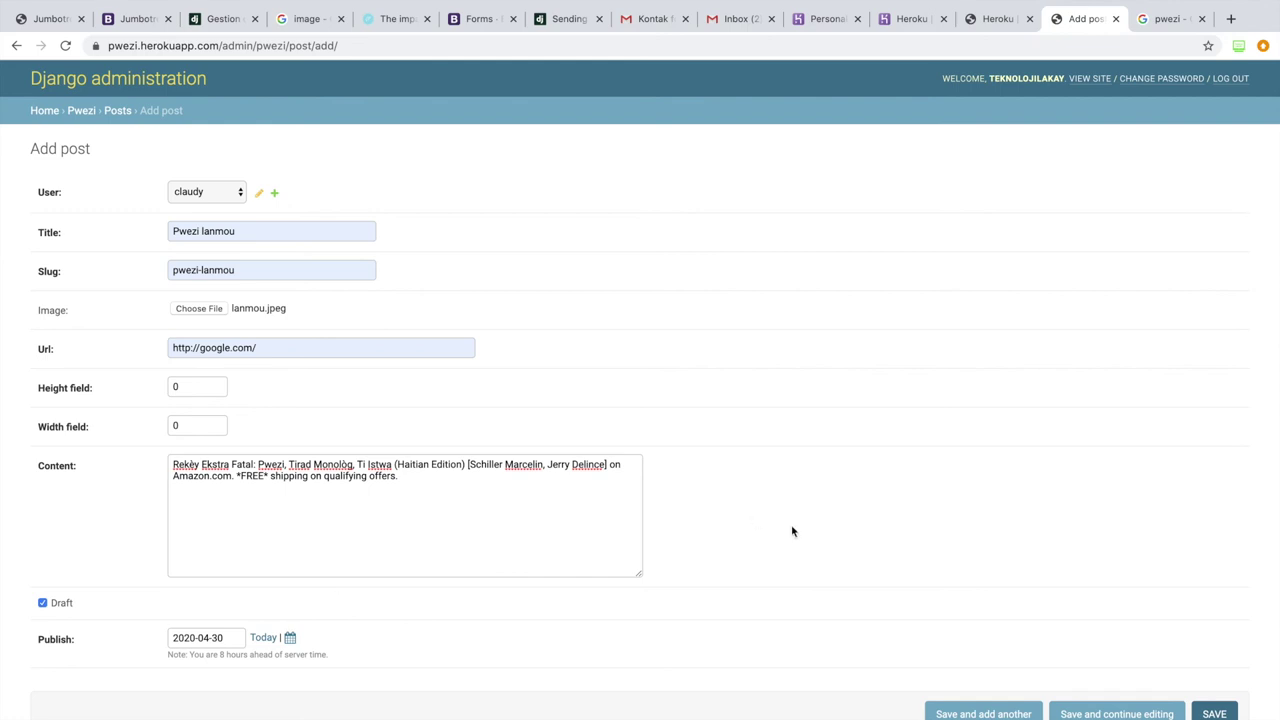
pyautogui.click(1218, 712)
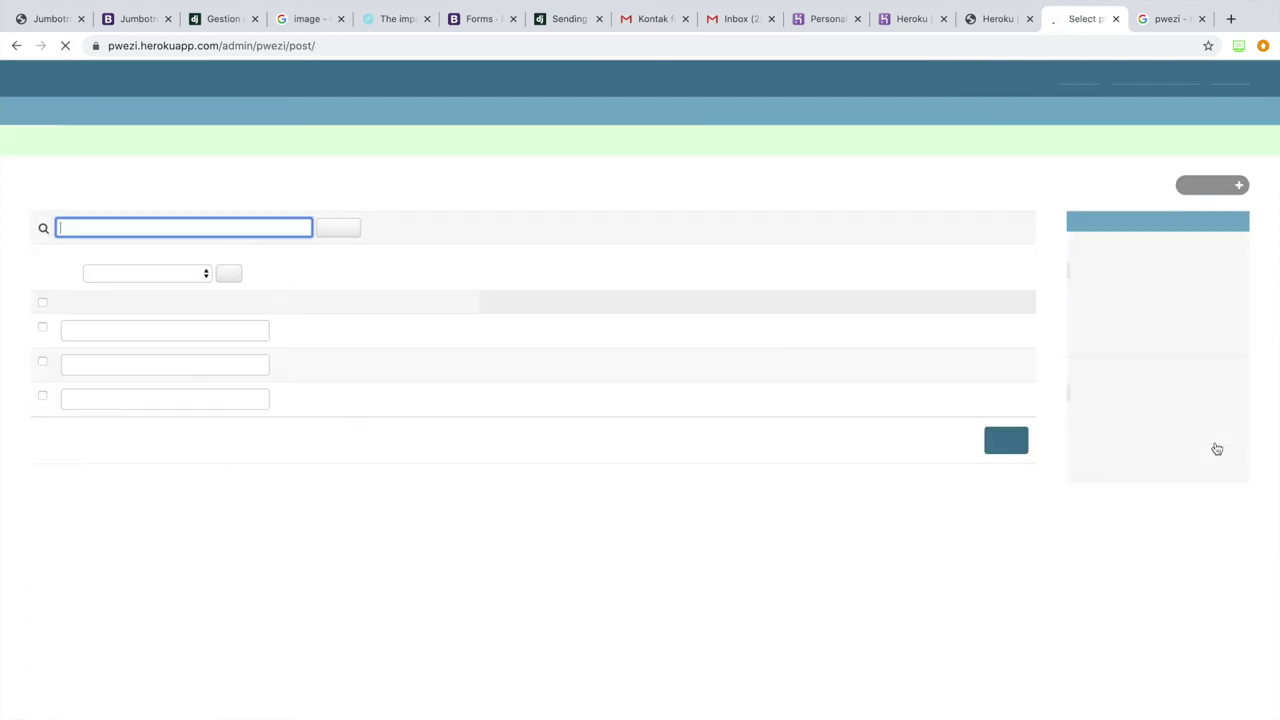
# Step: View the blog homepage and point out the new Pwezi lanmou and Pwezi pam posts
pyautogui.click(1090, 79)
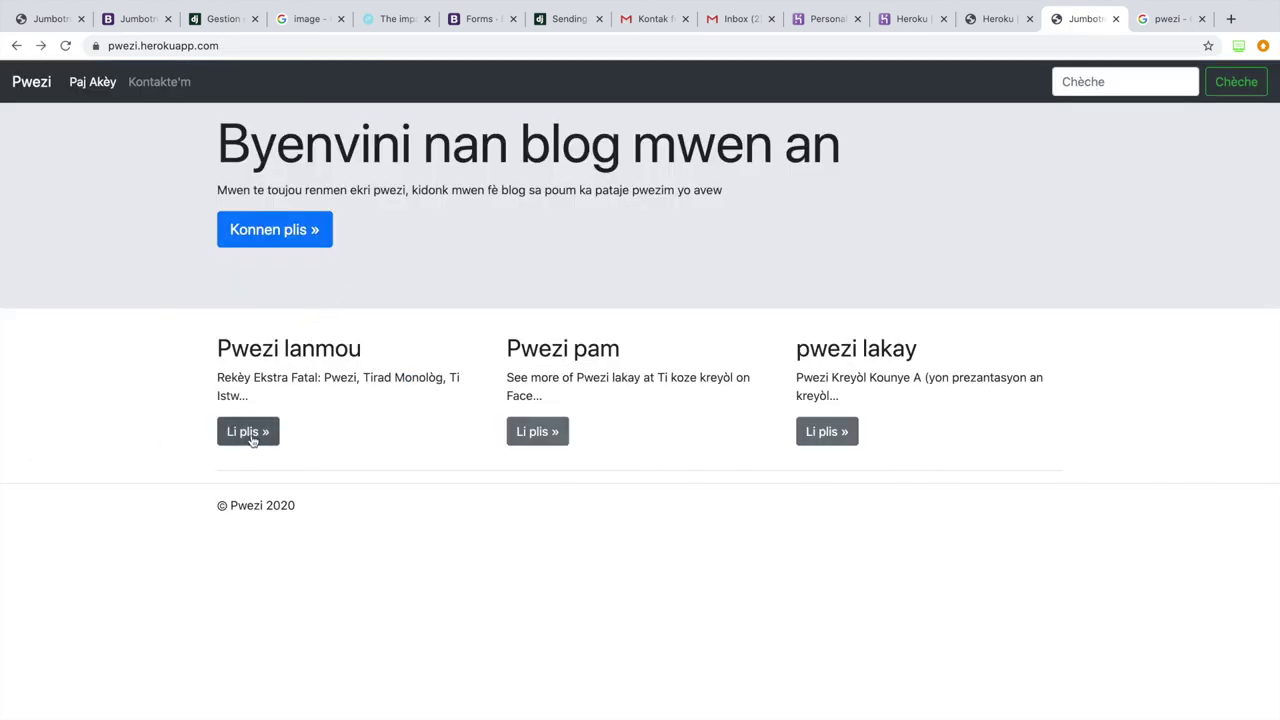
pyautogui.moveTo(200, 340); pyautogui.dragTo(297, 462)
pyautogui.click(297, 462)
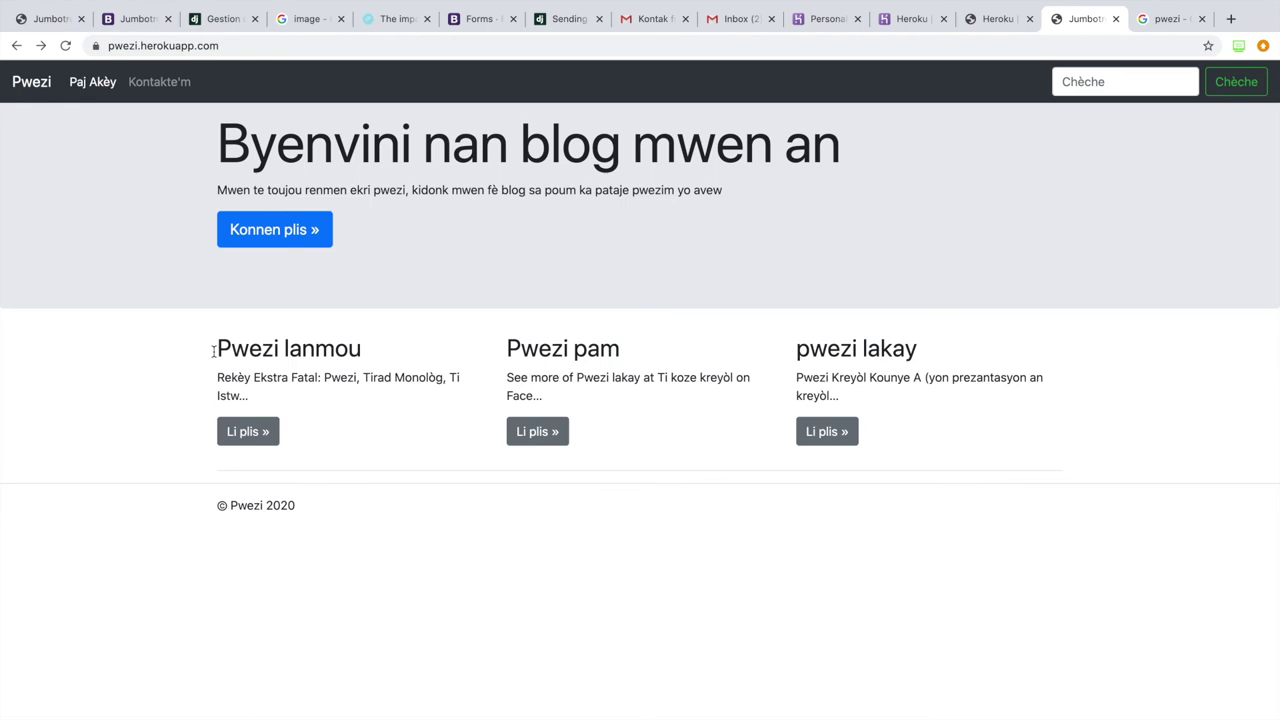
pyautogui.moveTo(196, 342); pyautogui.dragTo(314, 446)
pyautogui.click(315, 448)
# Step: Copy the site address pwezi.herokuapp.com/ and open a new incognito window
pyautogui.click(252, 47)
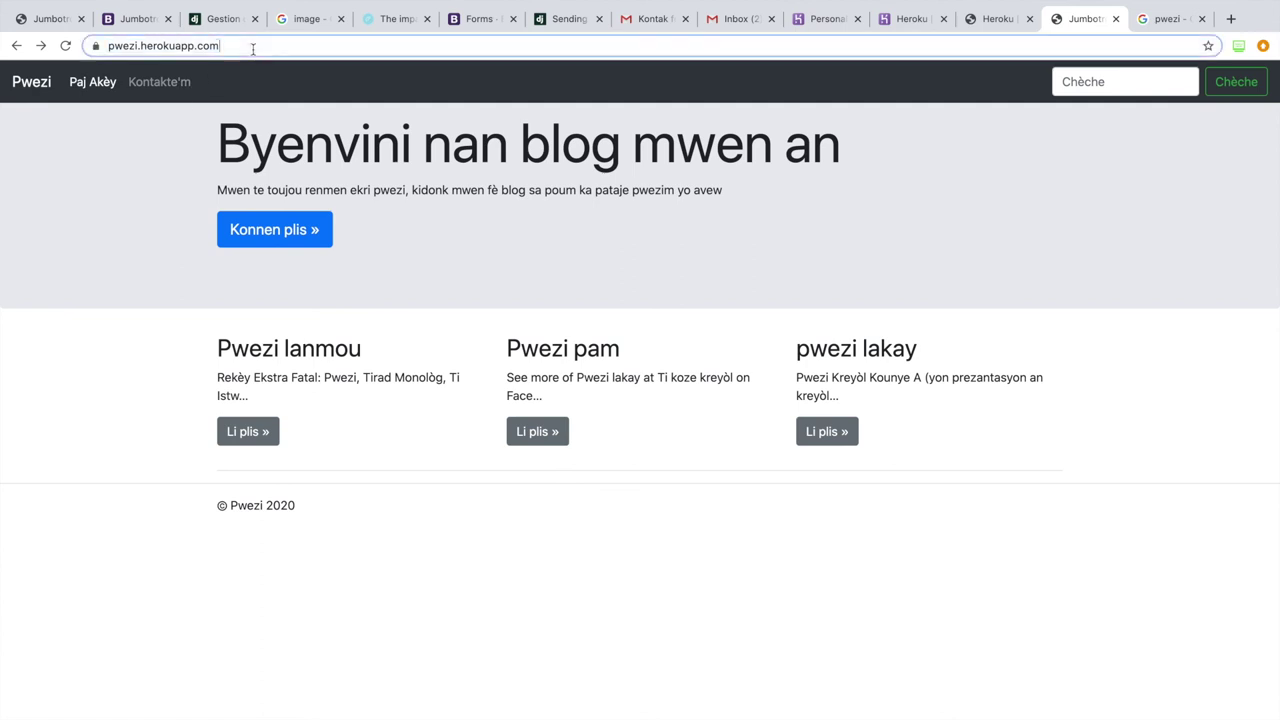
pyautogui.click(253, 47)
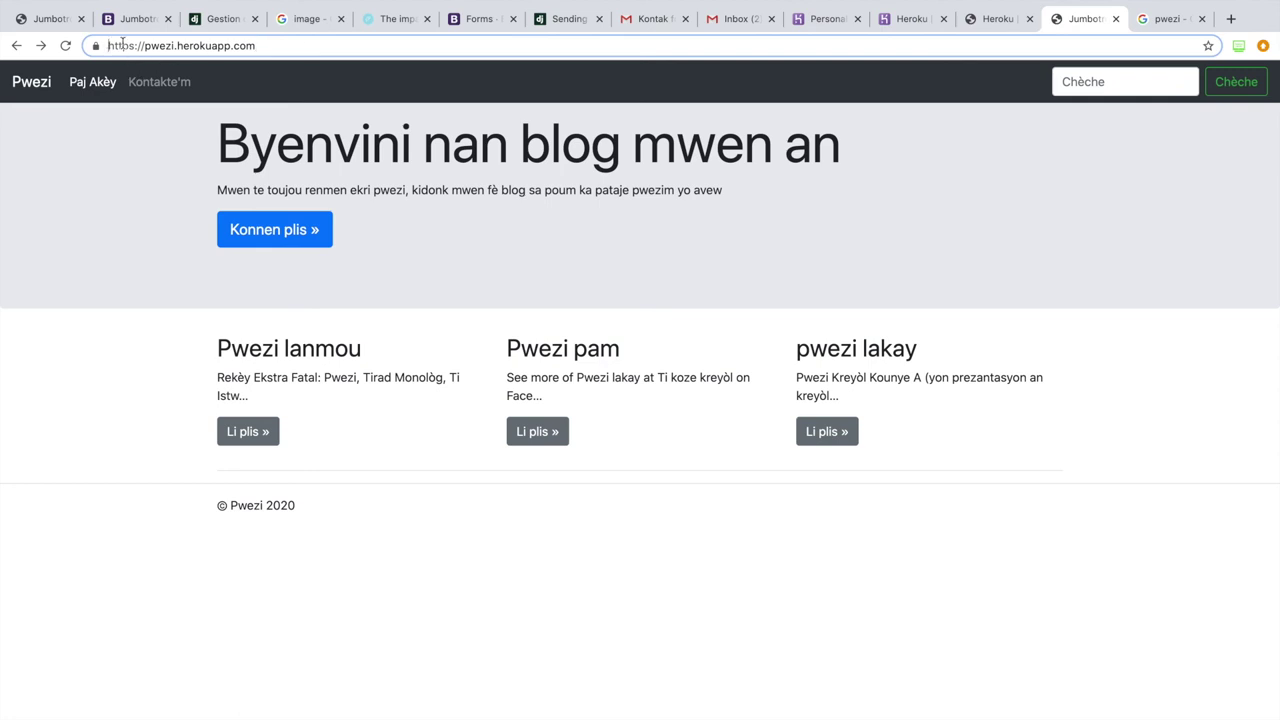
pyautogui.moveTo(108, 44); pyautogui.dragTo(291, 38)
pyautogui.press('super+c')
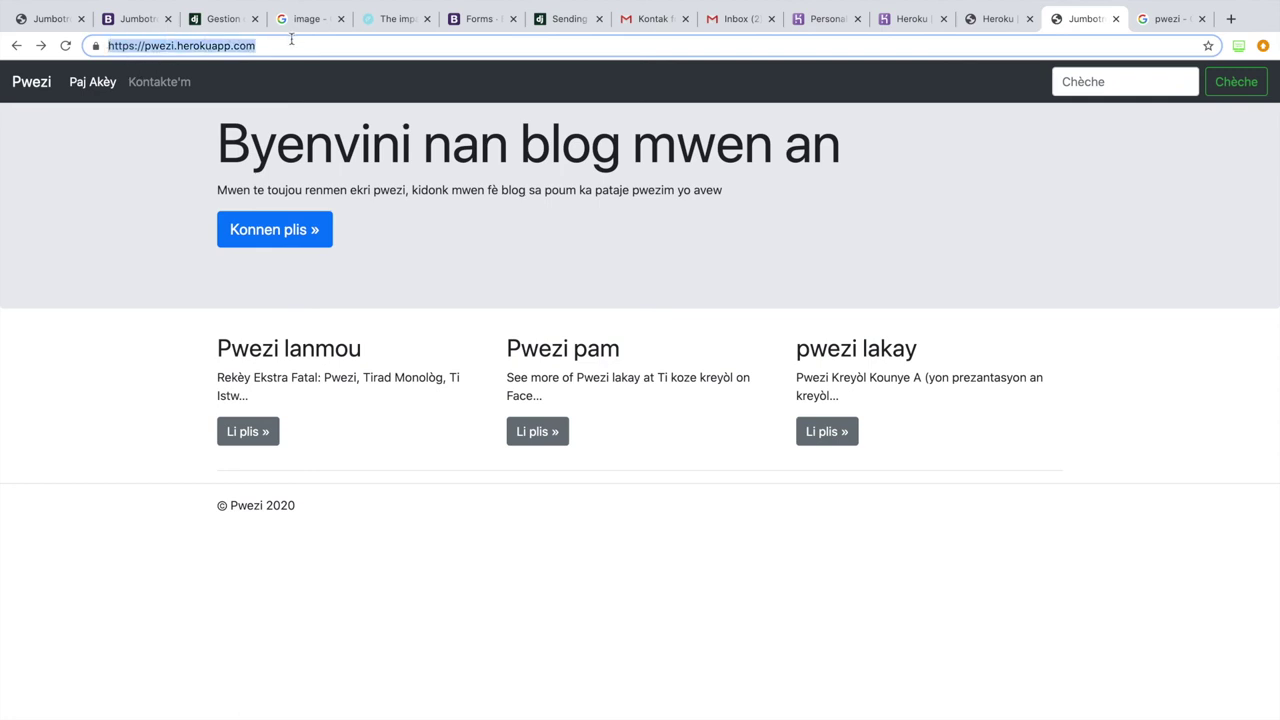
pyautogui.press('super+shift+n')
pyautogui.click(286, 45)
# Step: Load the blog as a visitor in incognito, then highlight Pwezi lanmou in the logged-in window
pyautogui.press('super+v')
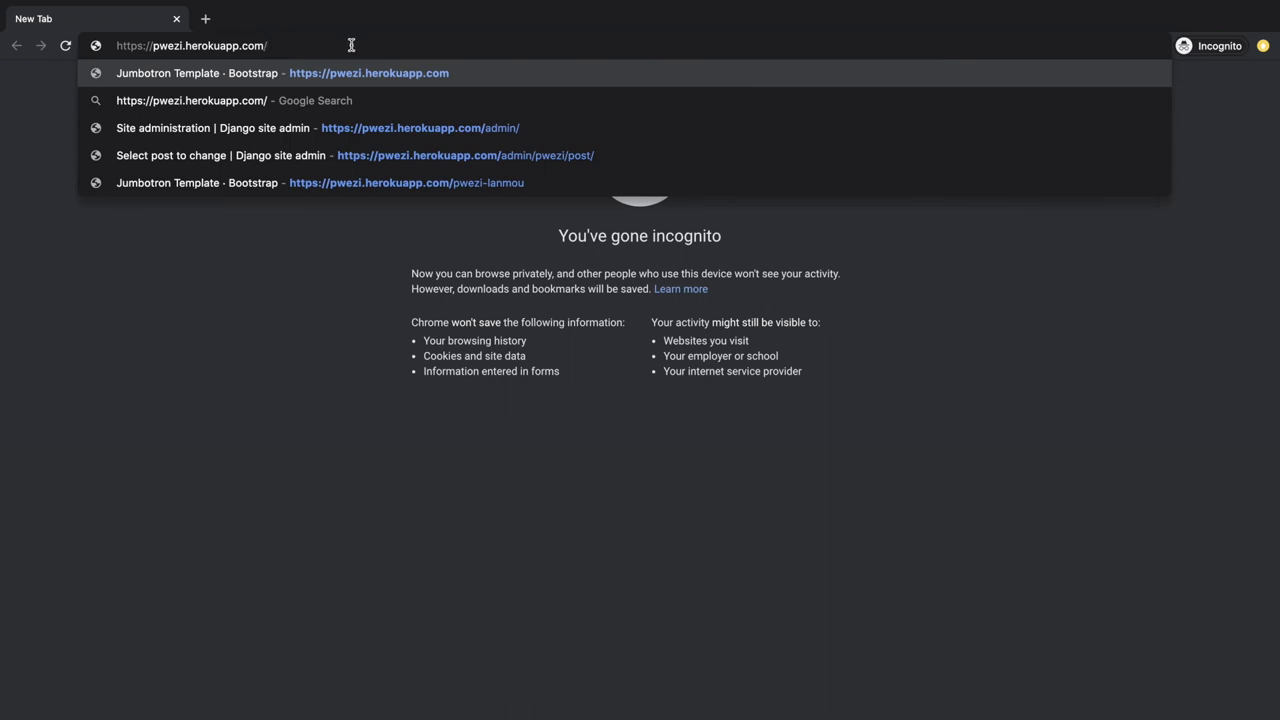
pyautogui.press('Return')
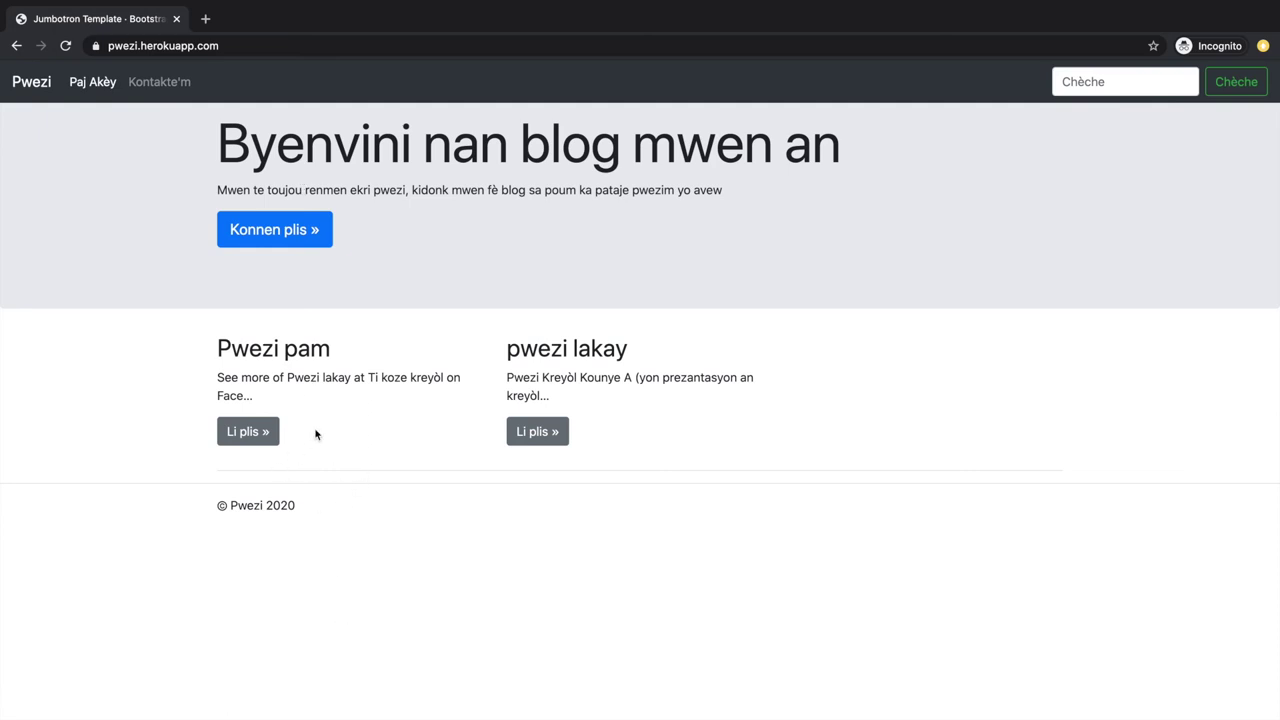
pyautogui.hotkey('ctrl', 'Right')
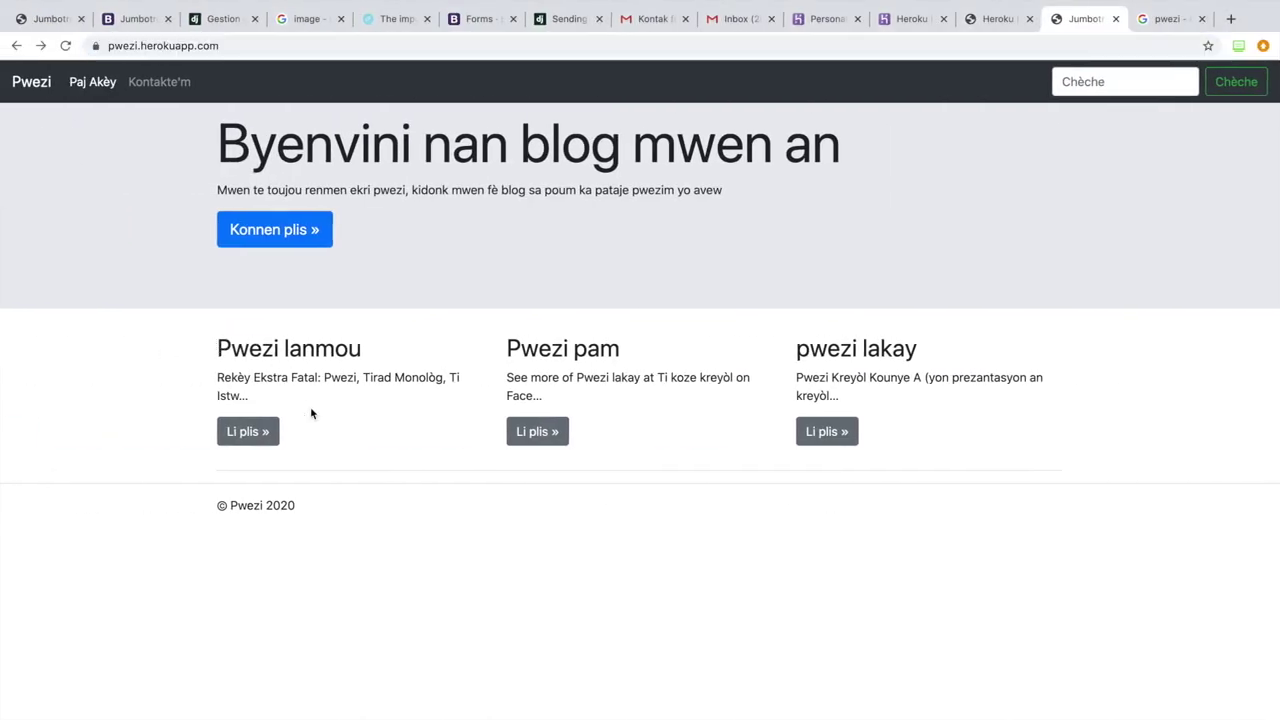
pyautogui.moveTo(217, 346); pyautogui.dragTo(334, 409)
pyautogui.click(334, 421)
# Step: Show visitors see only Pwezi pam and pwezi lakay, then return to the logged-in window
pyautogui.hotkey('ctrl', 'Right')
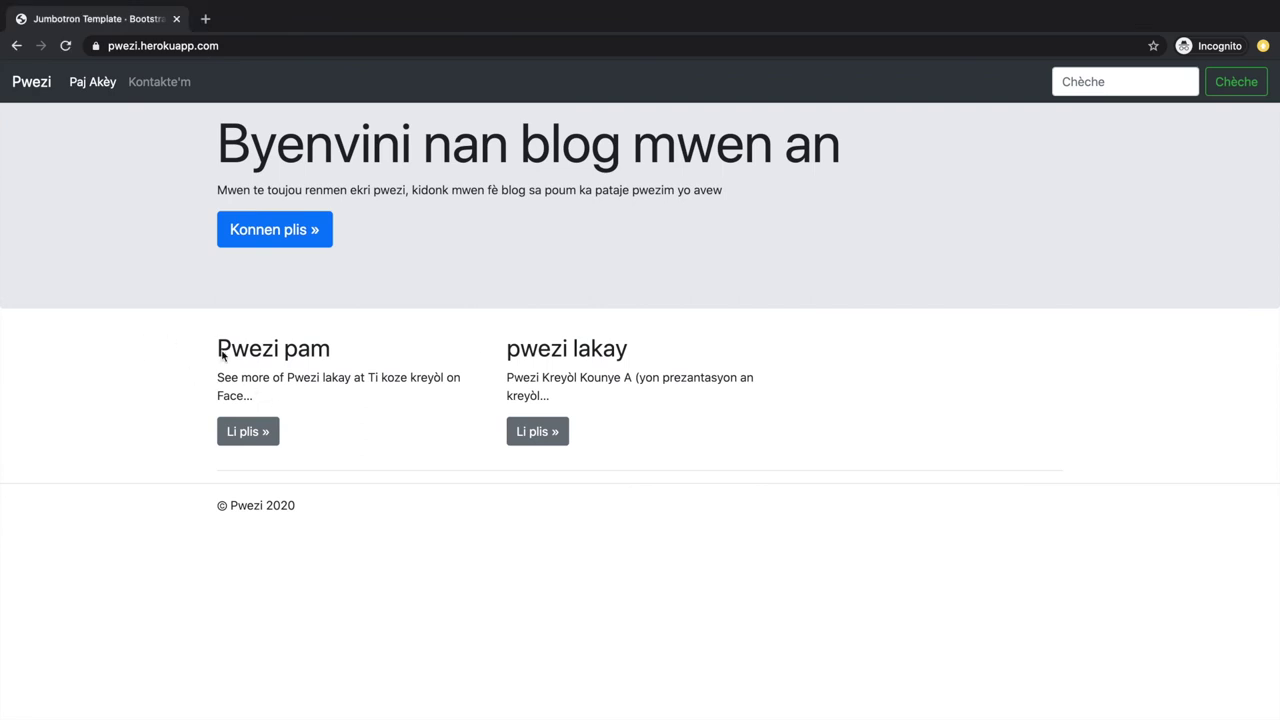
pyautogui.moveTo(228, 346); pyautogui.dragTo(409, 466)
pyautogui.click(399, 451)
pyautogui.hotkey('ctrl', 'Left')
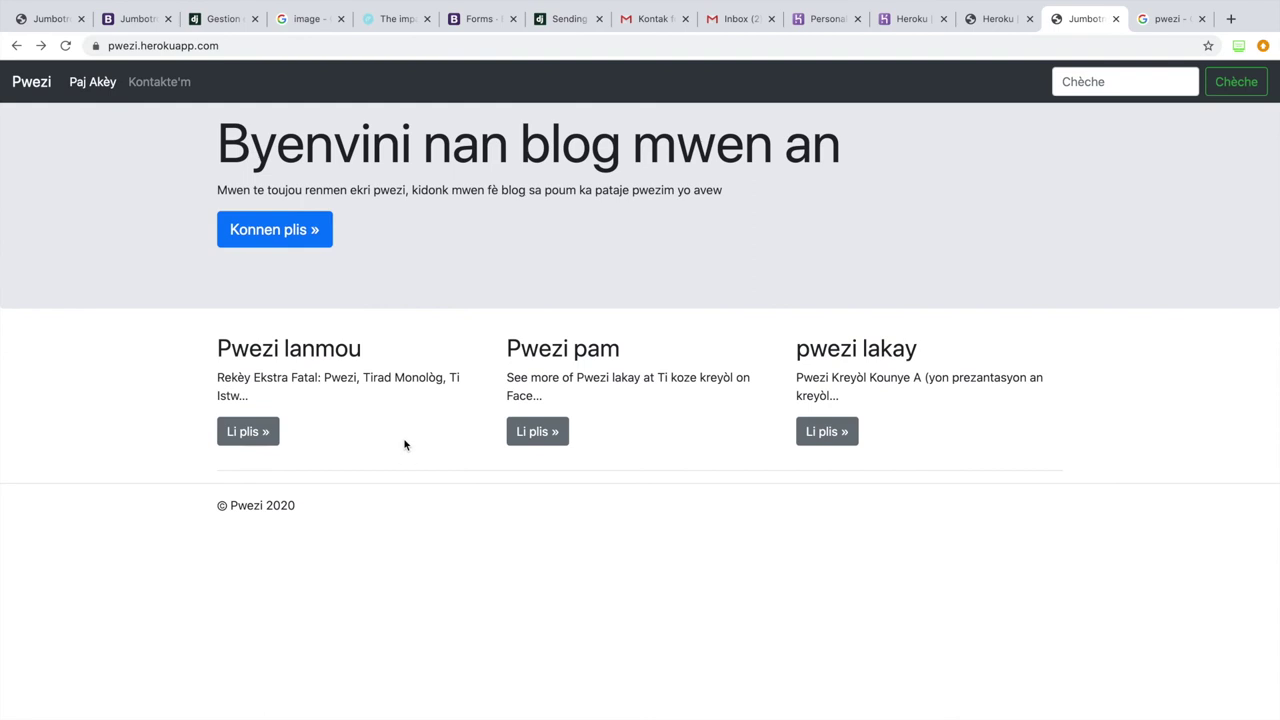
pyautogui.doubleClick(276, 45)
pyautogui.click(300, 41)
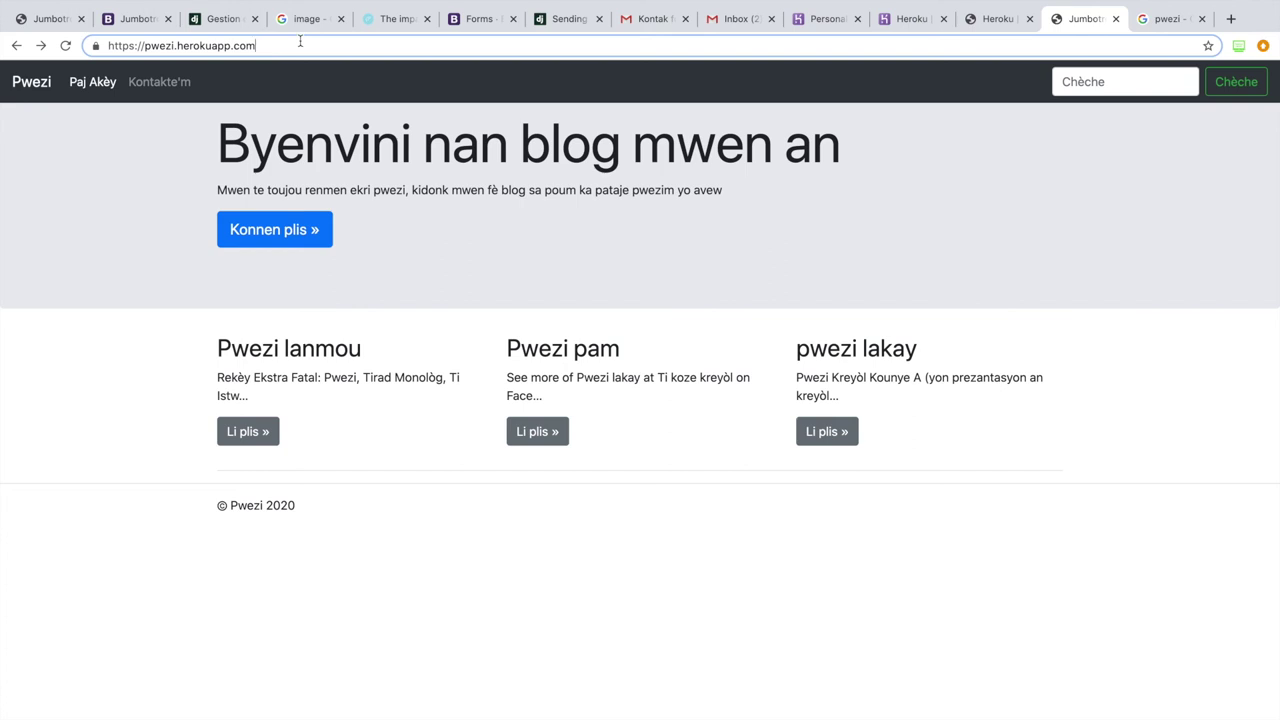
pyautogui.click(147, 198)
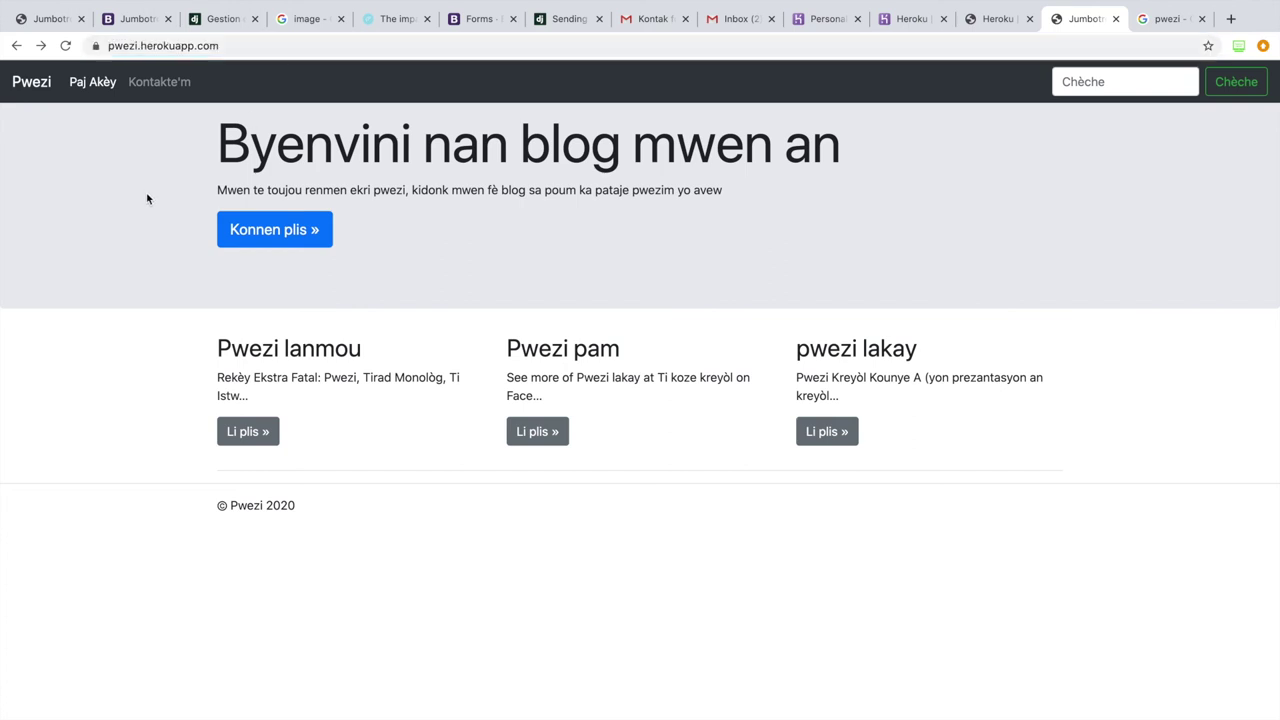